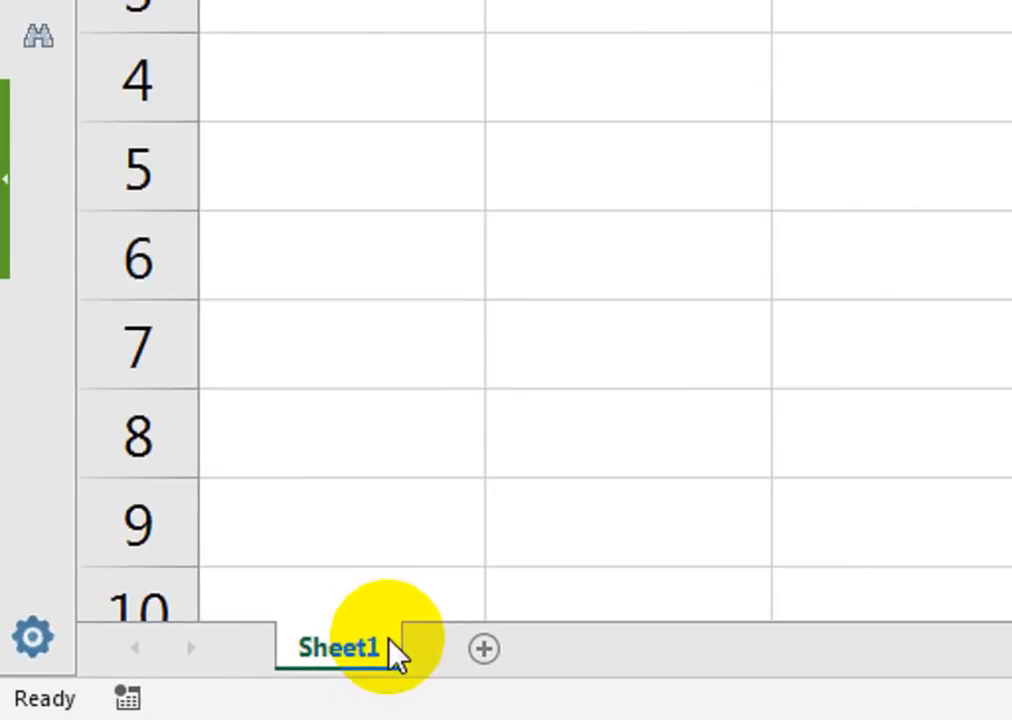
# - Rename the worksheet Sheet1 as Stock
pyautogui.doubleClick(390, 645)
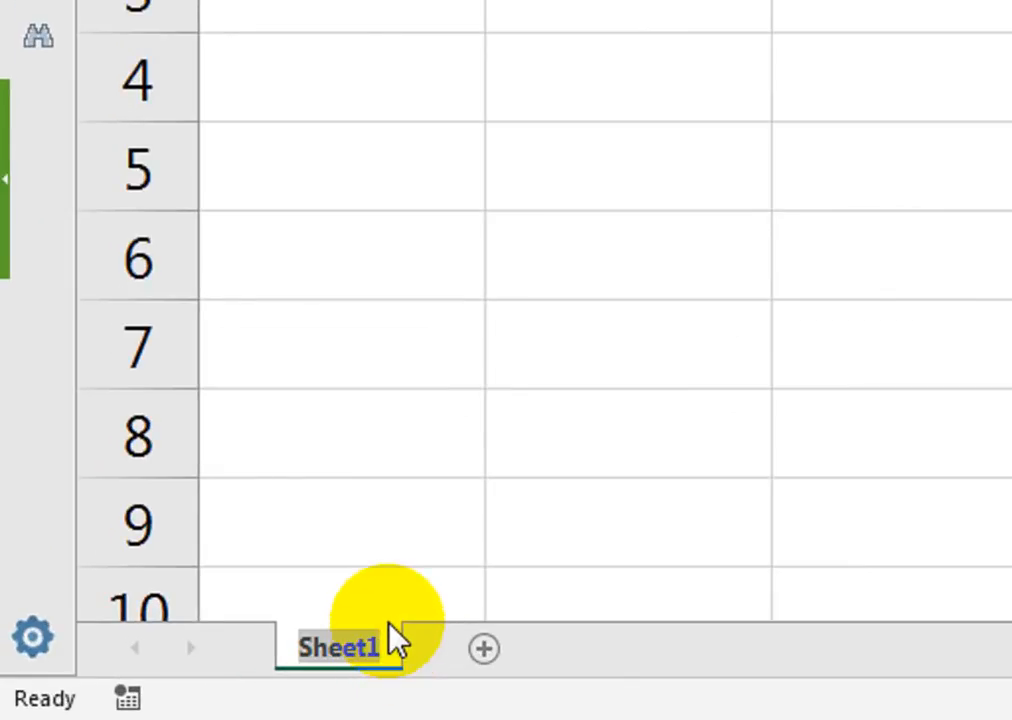
pyautogui.write('Stock')
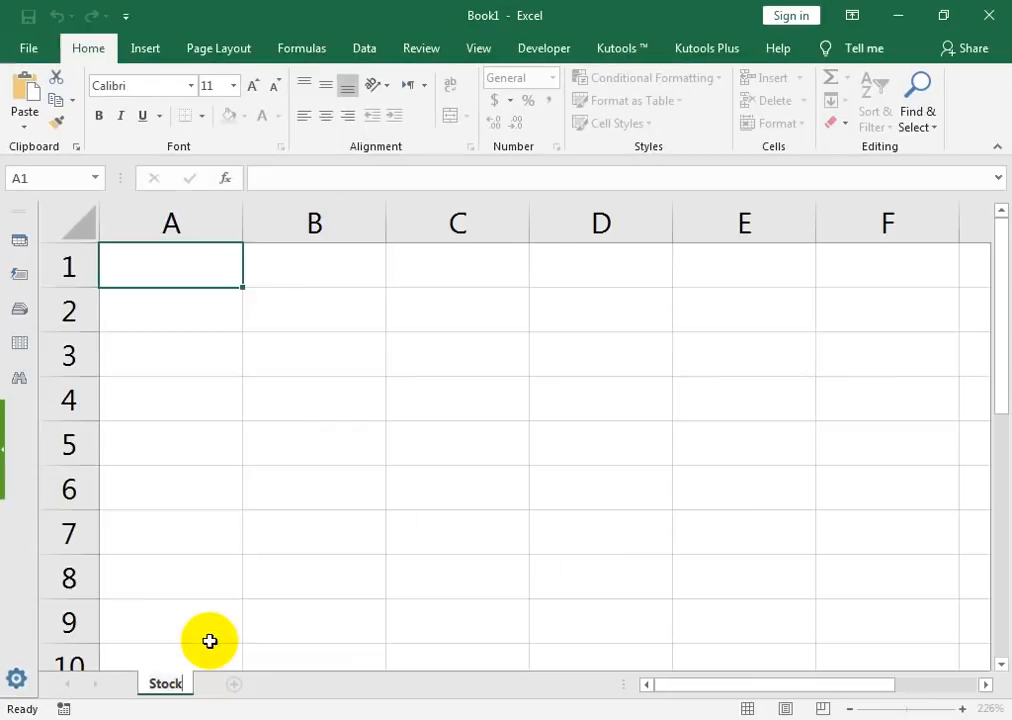
pyautogui.click(418, 552)
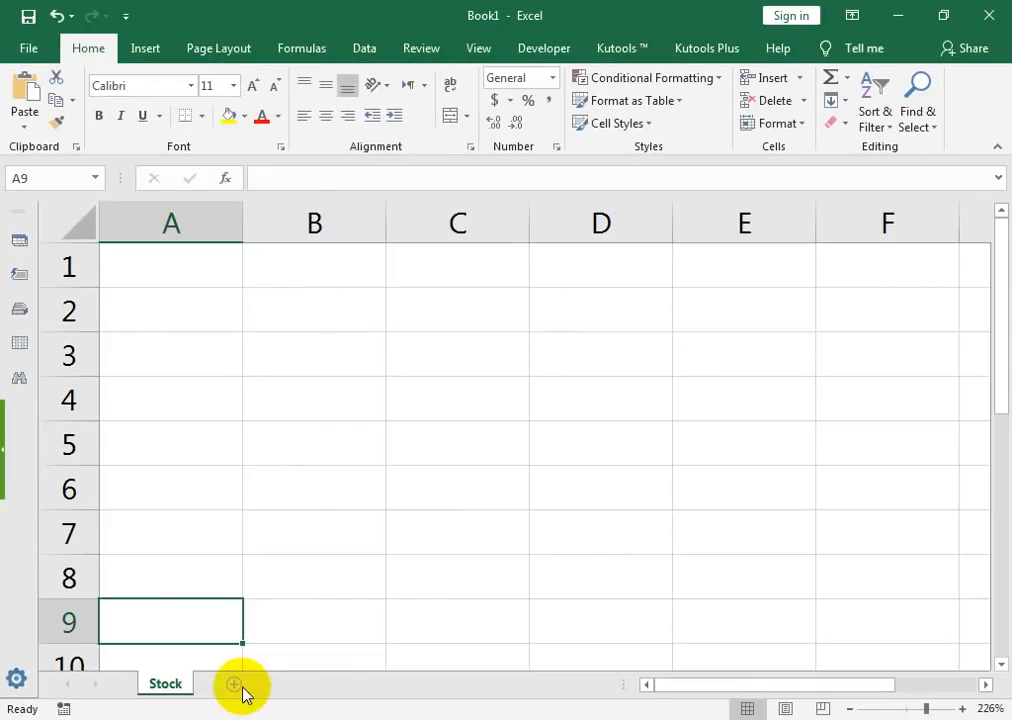
# - Add a second worksheet and name it Sales
pyautogui.click(467, 648)
pyautogui.doubleClick(239, 688)
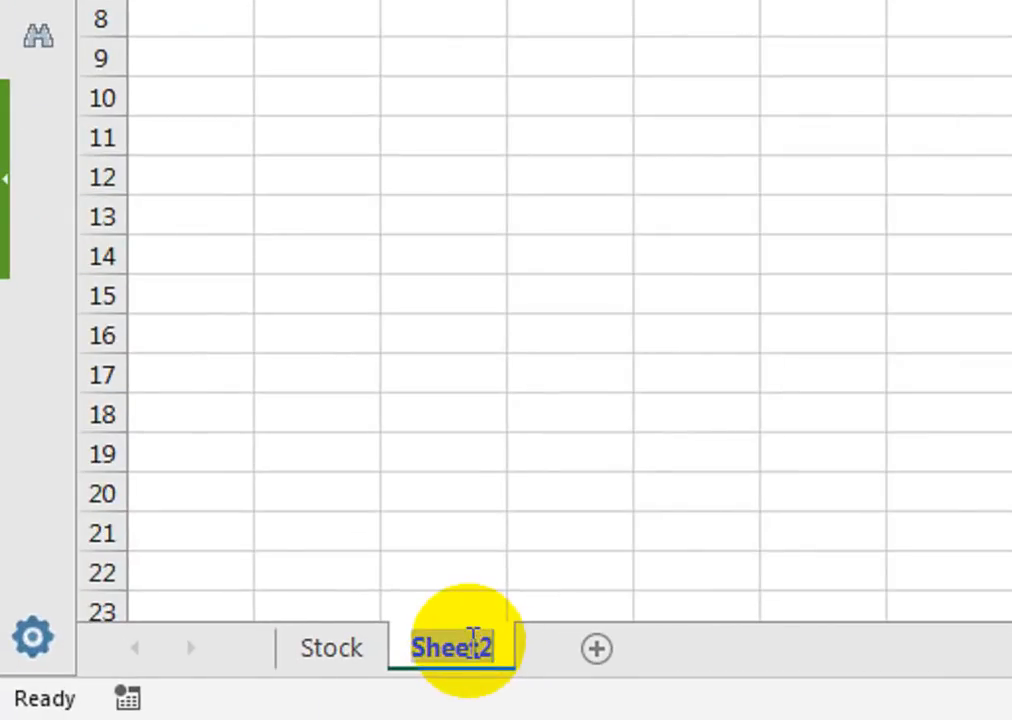
pyautogui.write('Sales')
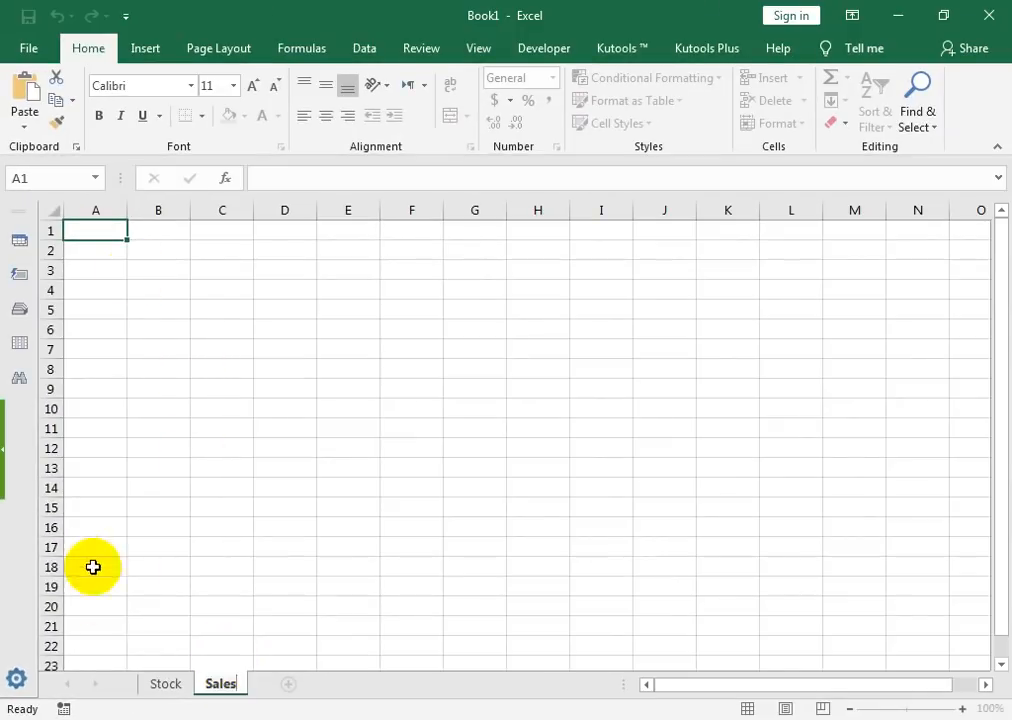
pyautogui.click(93, 585)
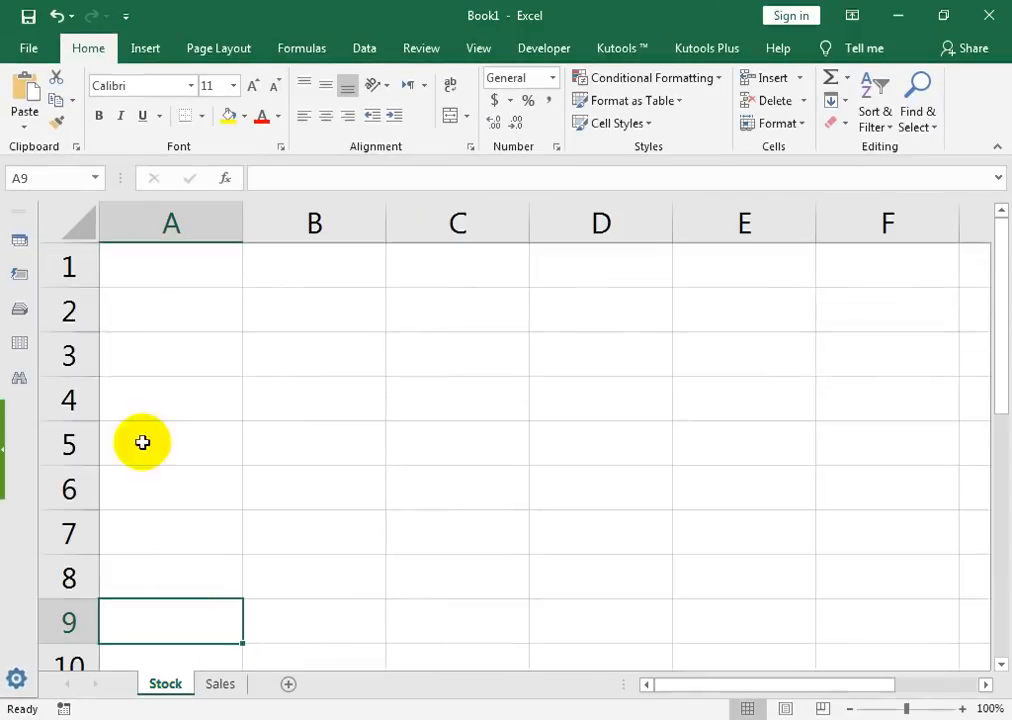
# - Enter the headings Item, Purchase and Sales Rate in cells A1 to C1 of the Stock sheet
pyautogui.click(208, 256)
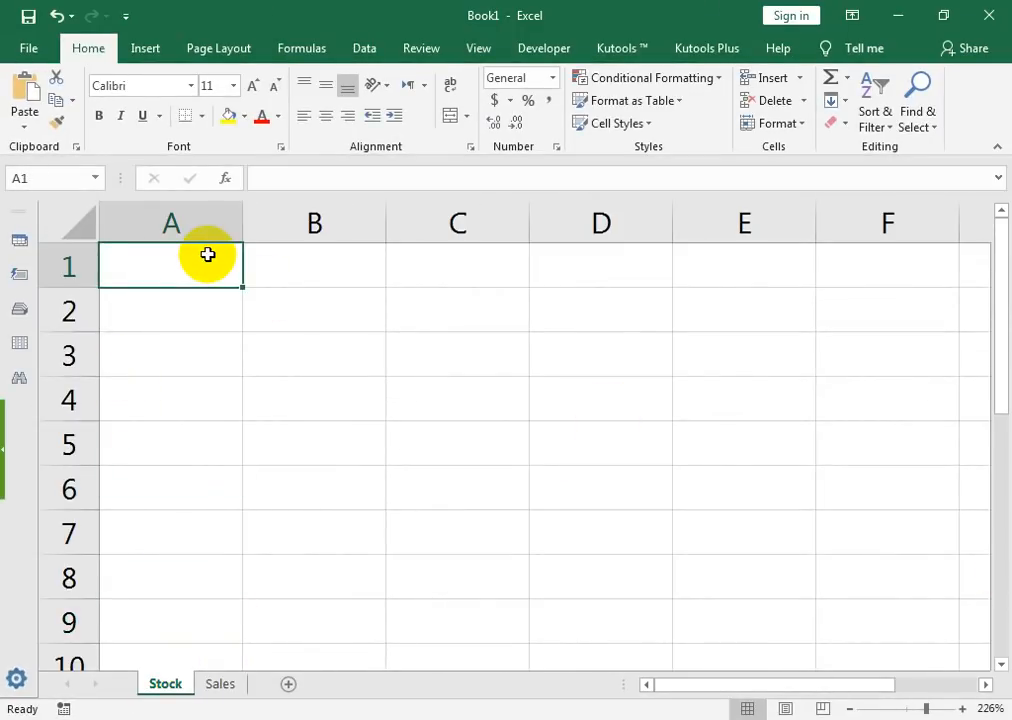
pyautogui.write('Item')
pyautogui.press('Tab')
pyautogui.write('Purchase')
pyautogui.press('Tab')
pyautogui.write('S')
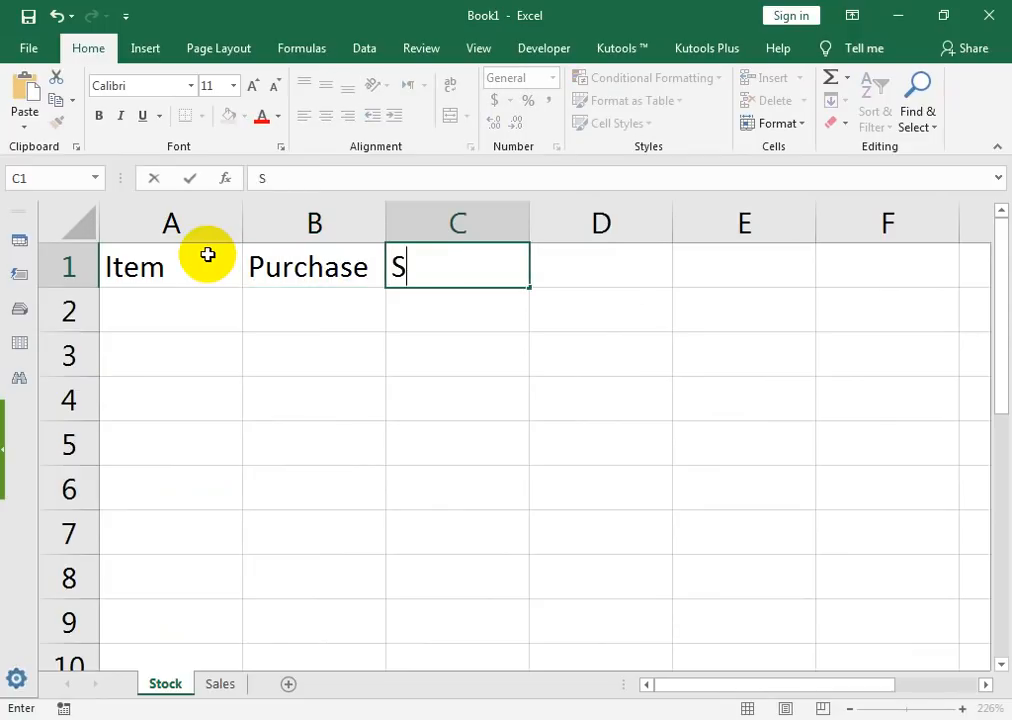
pyautogui.write('ales Rate')
pyautogui.press('Return')
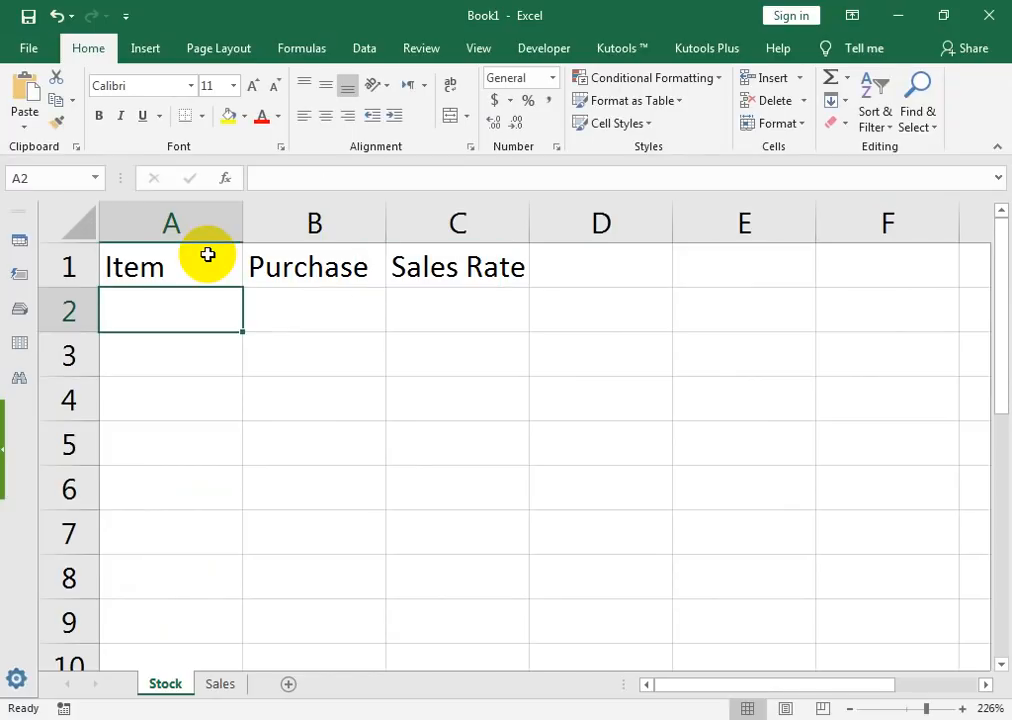
# - List the items Mouse, Hard drive, Scanner and printer in cells A2 to A5
pyautogui.write('Mouse')
pyautogui.press('Return')
pyautogui.write('Hard dru')
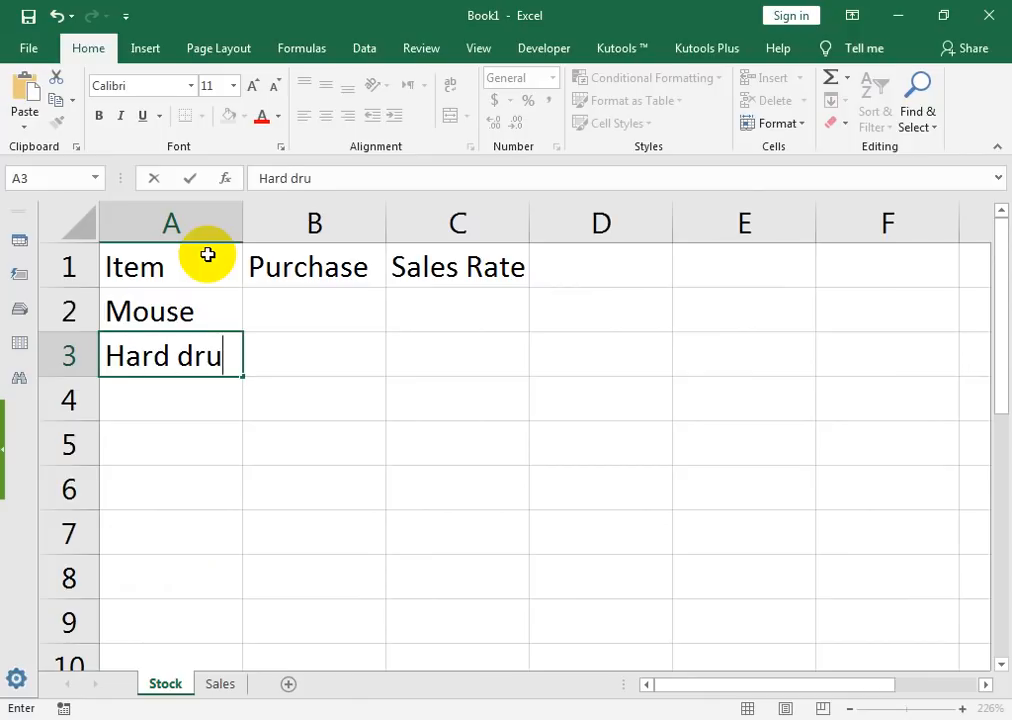
pyautogui.press('BackSpace')
pyautogui.write('ive')
pyautogui.press('Return')
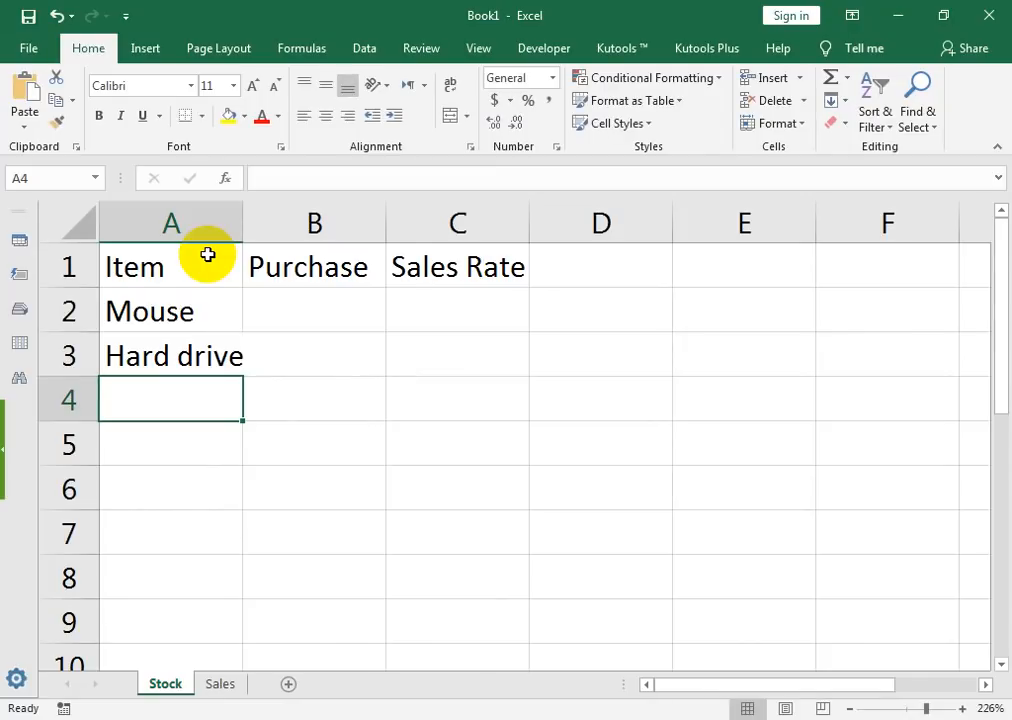
pyautogui.write('Scanner')
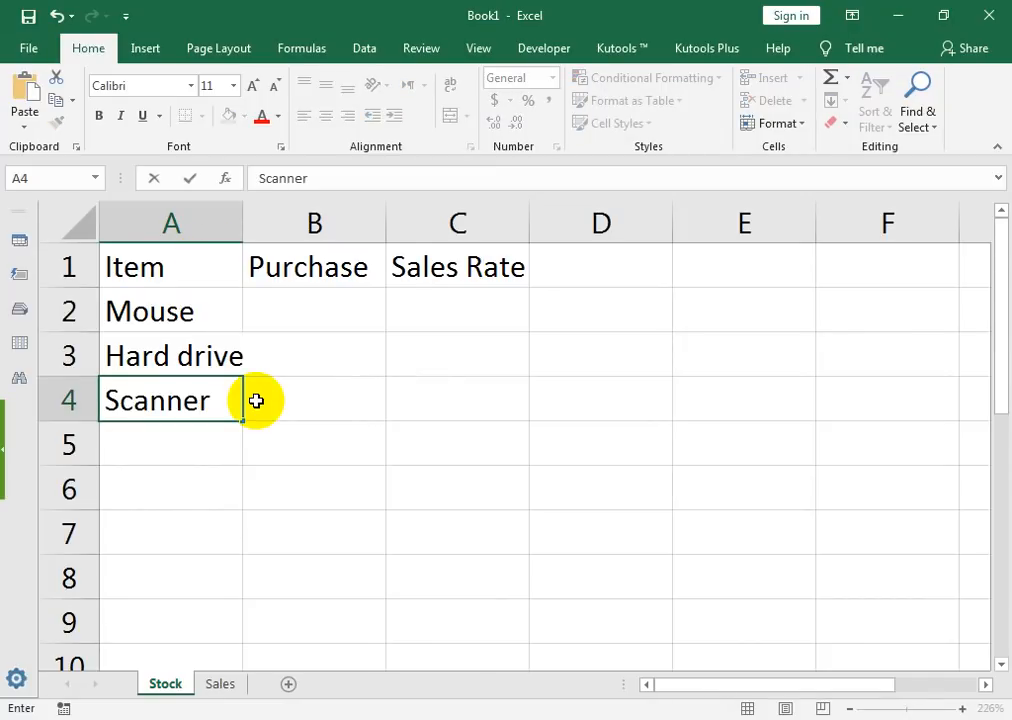
pyautogui.press('Return')
pyautogui.write('printer')
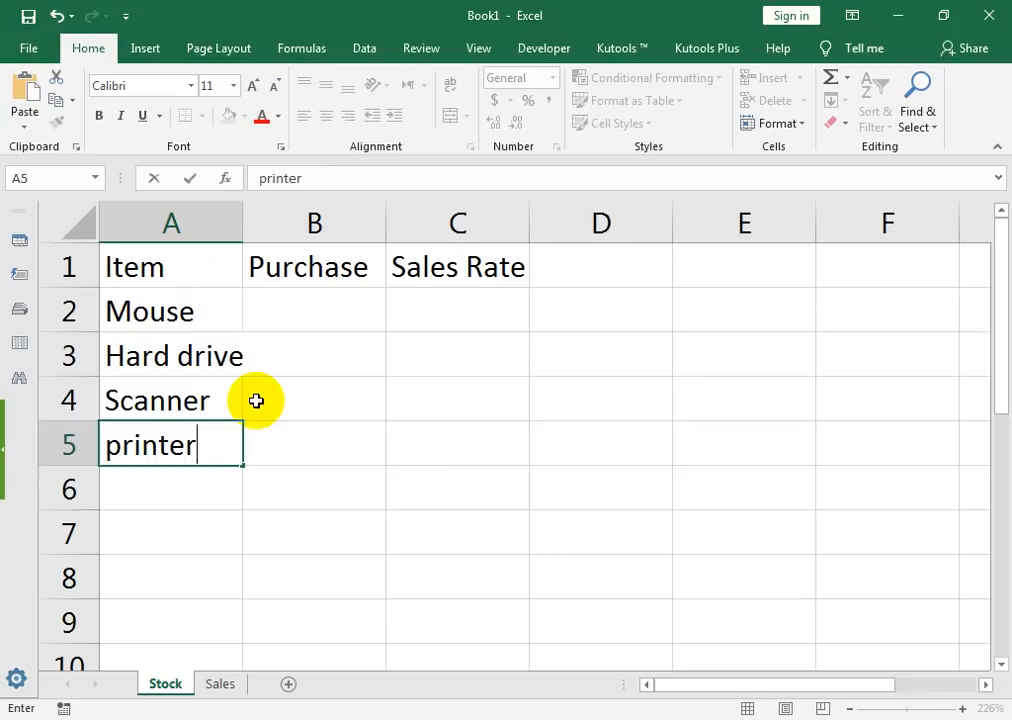
pyautogui.press('Return')
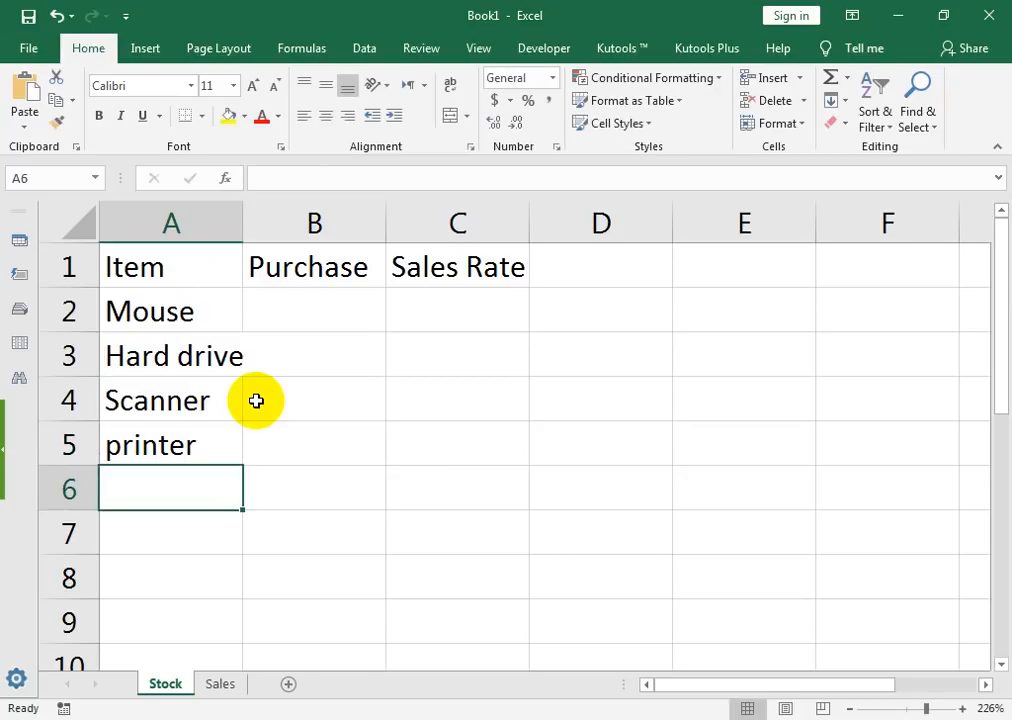
# - Add the items keyboard, usb and speaker in cells A6 to A8
pyautogui.write('keyboard')
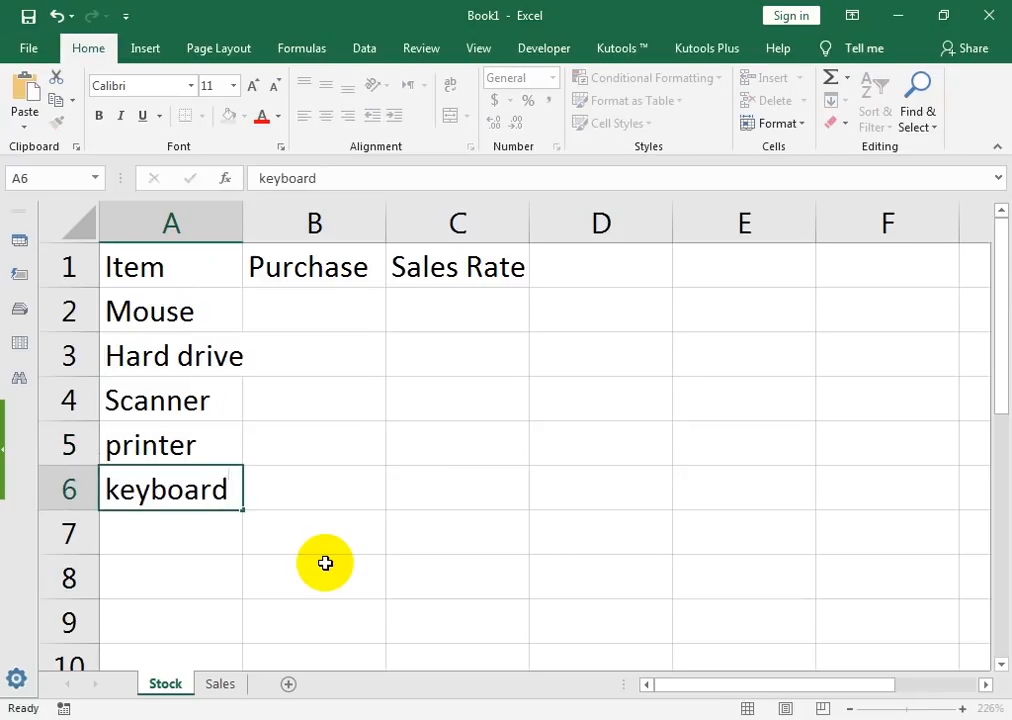
pyautogui.press('Return')
pyautogui.write('u')
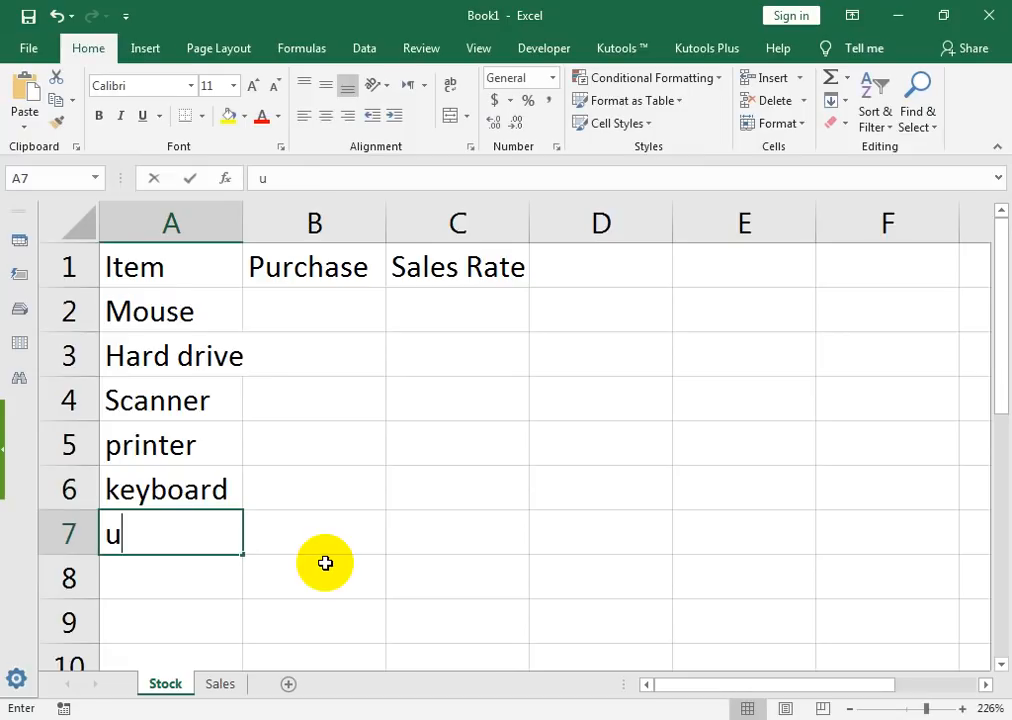
pyautogui.write('sb')
pyautogui.press('Return')
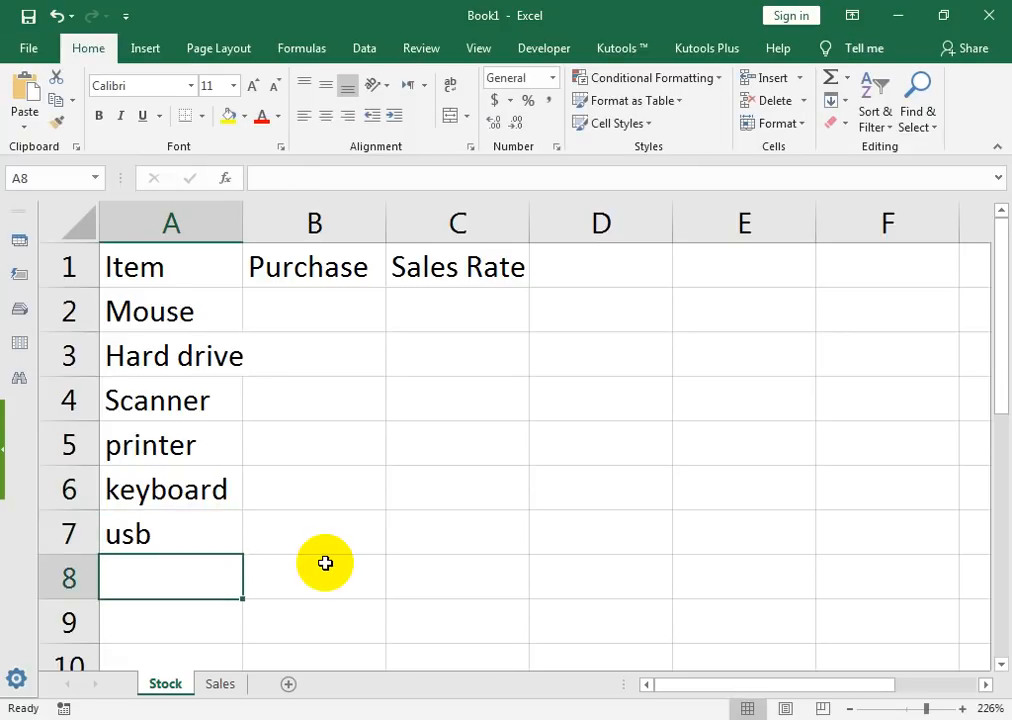
pyautogui.write('speke')
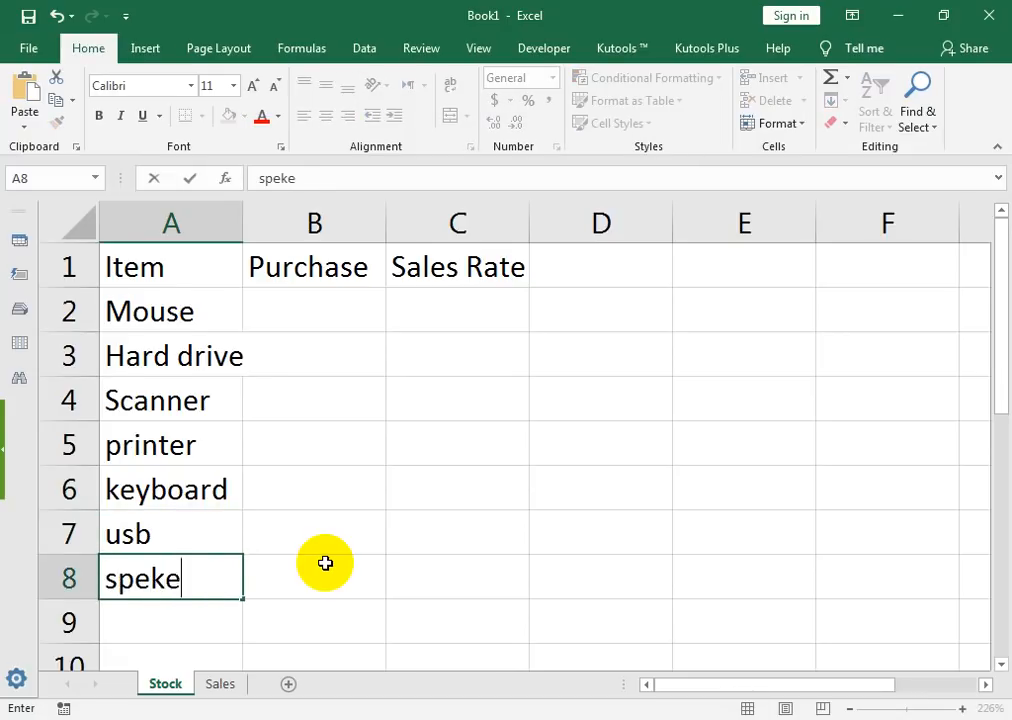
pyautogui.write('r')
pyautogui.press('BackSpace')
pyautogui.press('BackSpace')
pyautogui.press('BackSpace')
pyautogui.write('aker')
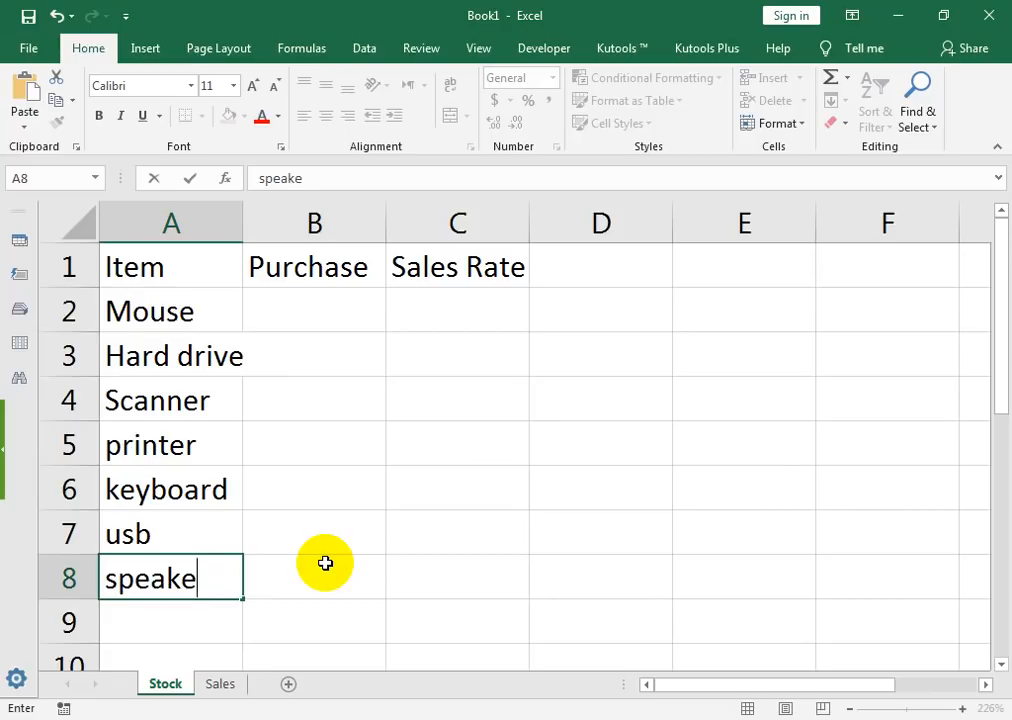
pyautogui.press('Tab')
# - Enter the Purchase values 500, 1000 and 5000 for Mouse, Hard drive and Scanner in cells B2 to B4
pyautogui.press('Up')
pyautogui.press('Up')
pyautogui.press('Up')
pyautogui.press('Up')
pyautogui.press('Up')
pyautogui.press('Up')
pyautogui.press('Up')
pyautogui.press('Down')
pyautogui.write('500')
pyautogui.press('Return')
pyautogui.write('1000')
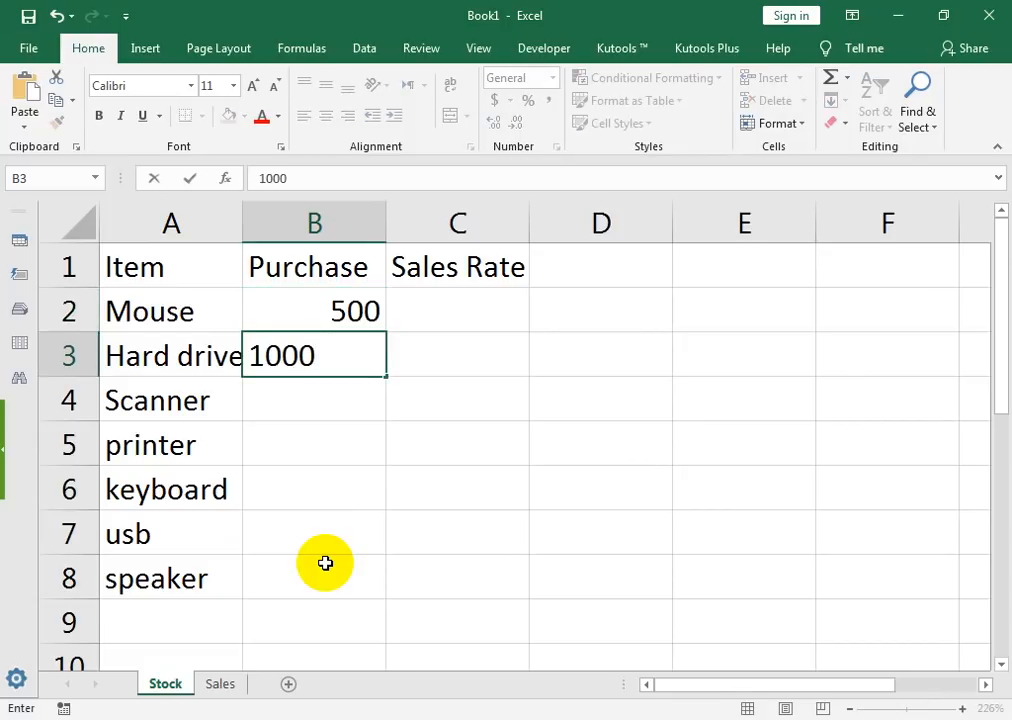
pyautogui.press('Return')
pyautogui.write('5000')
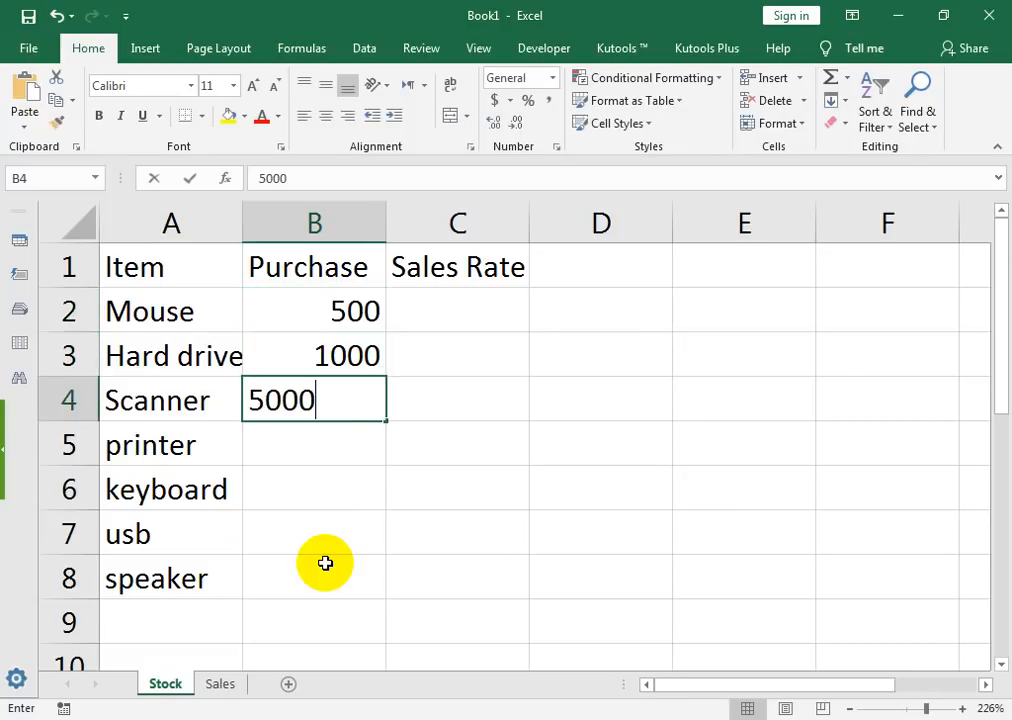
pyautogui.press('Return')
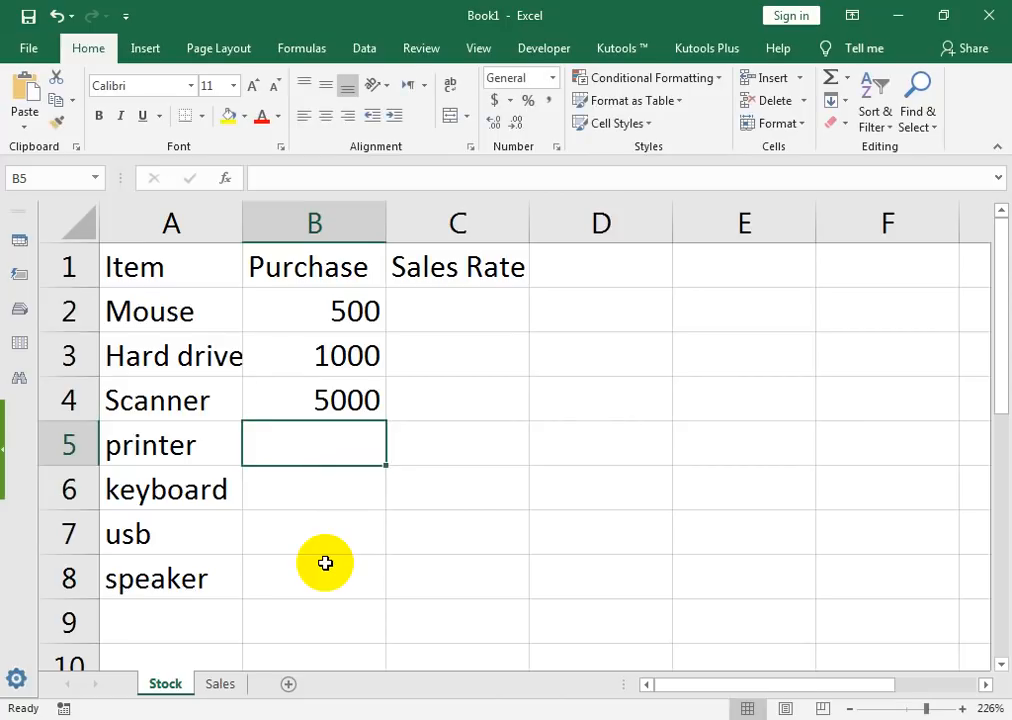
# - Enter the Purchase values 4500, 400, 800 and 5000 for printer, keyboard, usb and speaker in cells B5 to B8
pyautogui.write('4500')
pyautogui.press('Return')
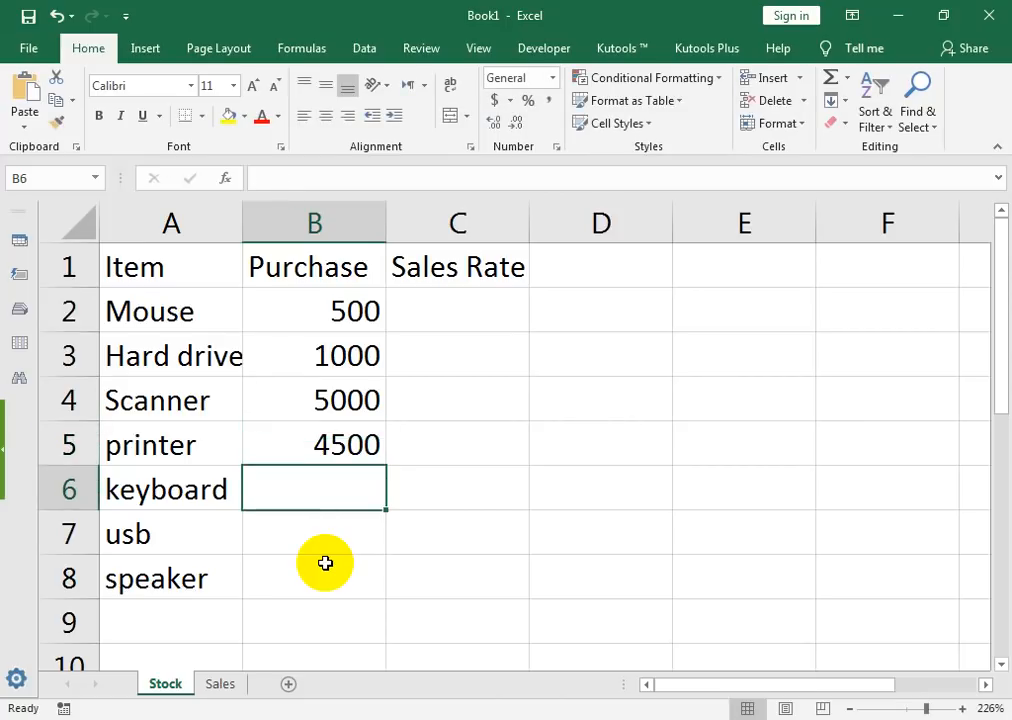
pyautogui.write('400')
pyautogui.press('Return')
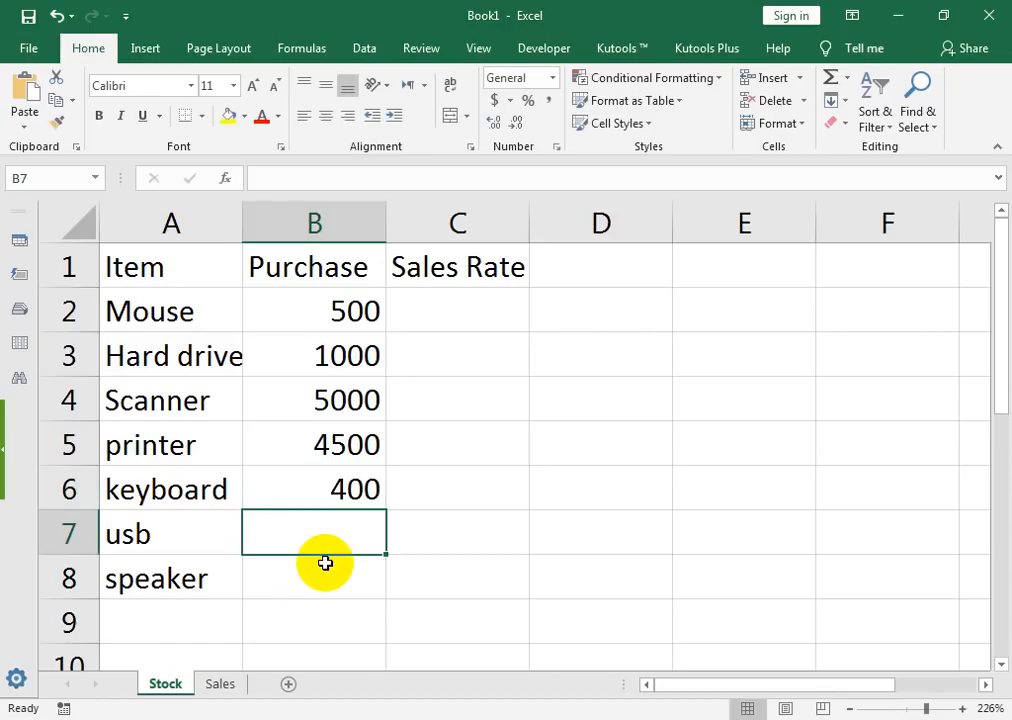
pyautogui.write('800')
pyautogui.press('Return')
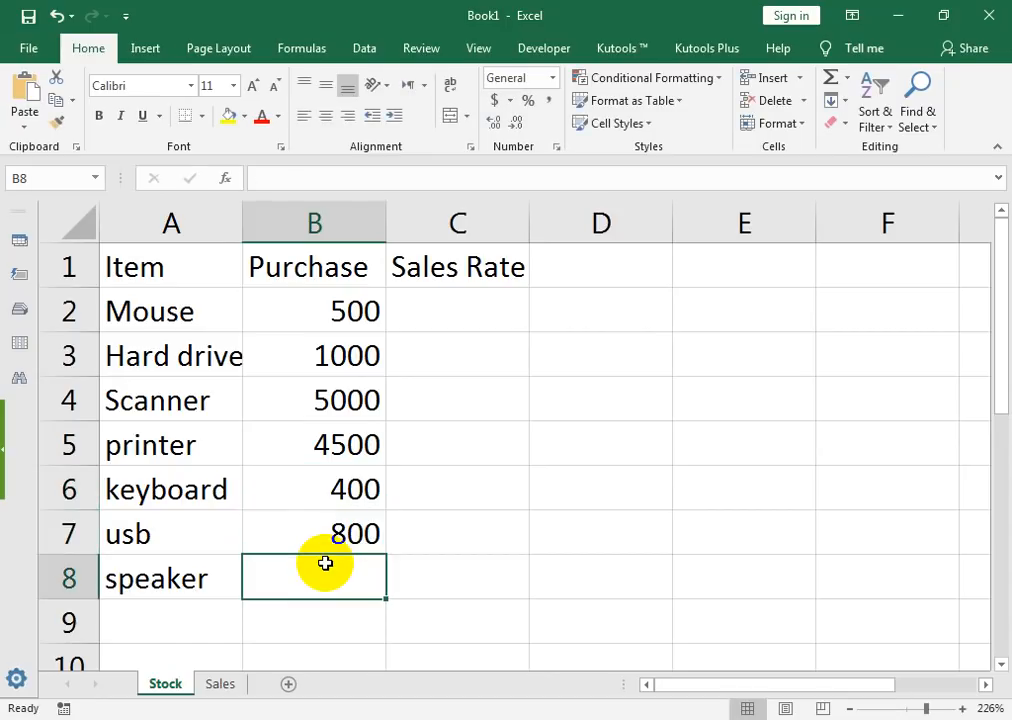
pyautogui.write('5000')
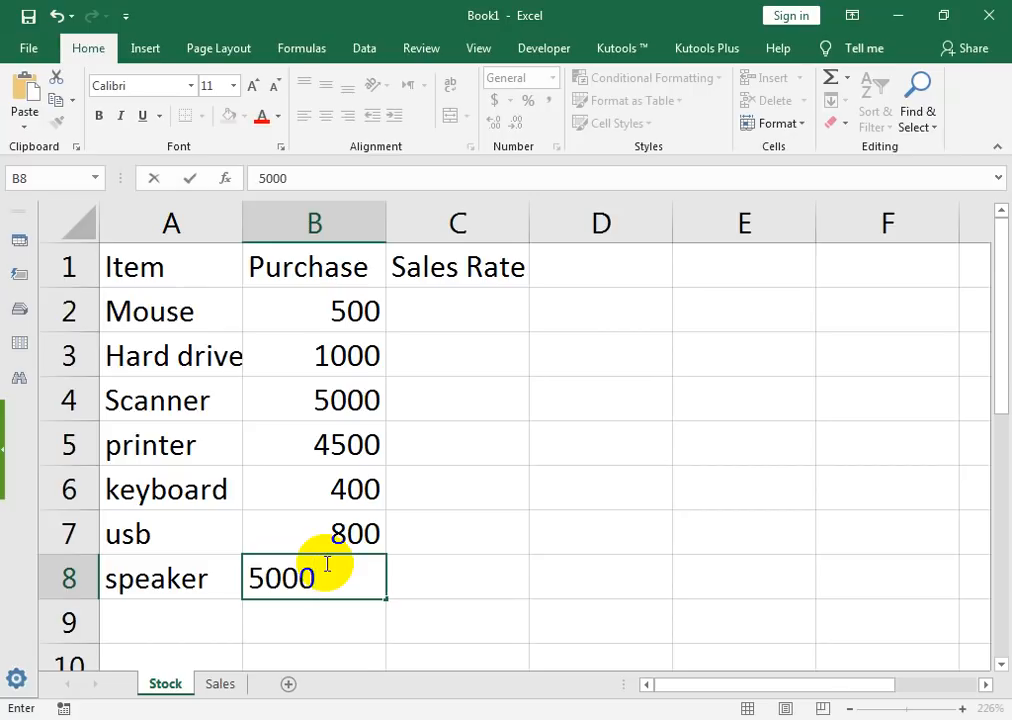
pyautogui.press('Tab')
# - Enter the Sales Rate values 600, 1200, 6000 and 5000 for Mouse, Hard drive, Scanner and printer in cells C2 to C5
pyautogui.press('Up')
pyautogui.press('Up')
pyautogui.press('Up')
pyautogui.press('Up')
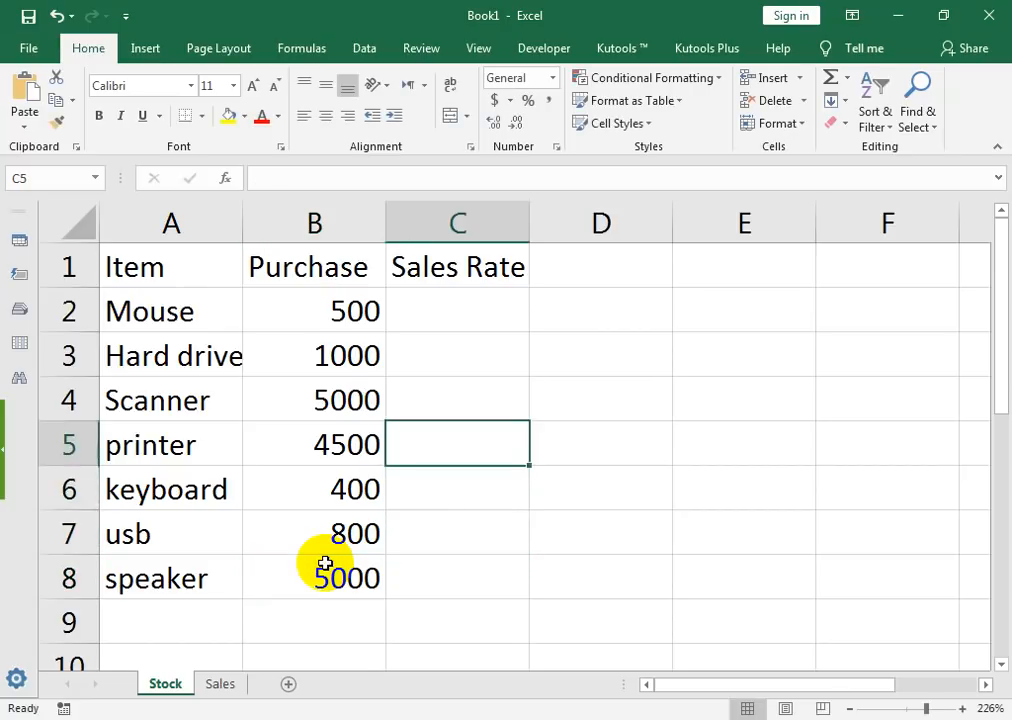
pyautogui.press('Up')
pyautogui.press('Up')
pyautogui.write('600')
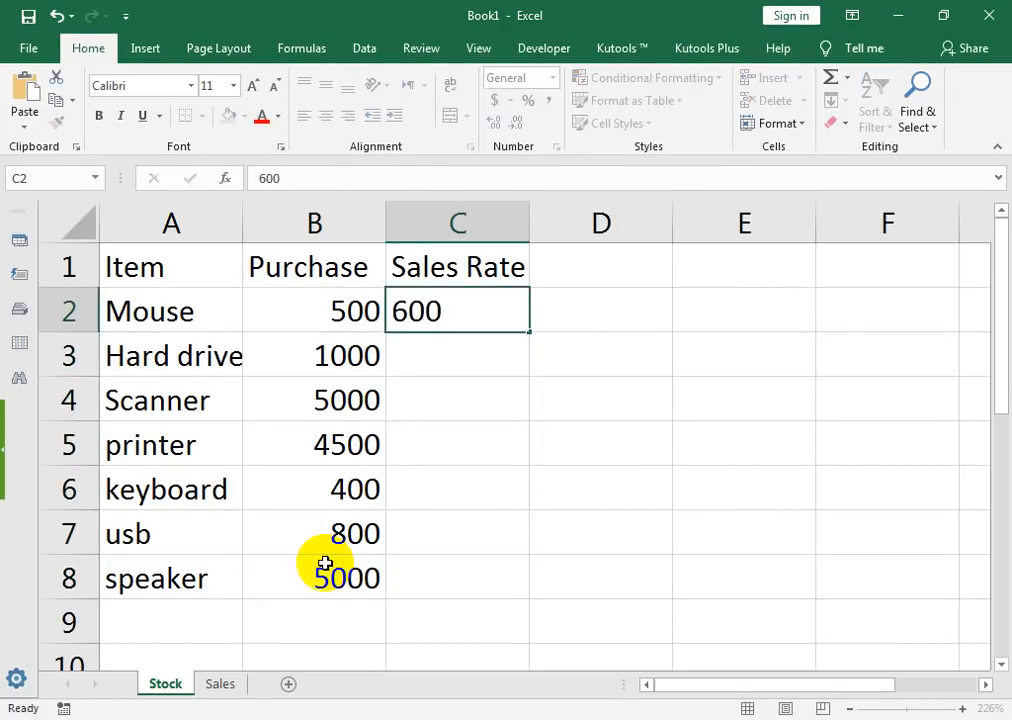
pyautogui.press('Return')
pyautogui.write('1200')
pyautogui.press('Return')
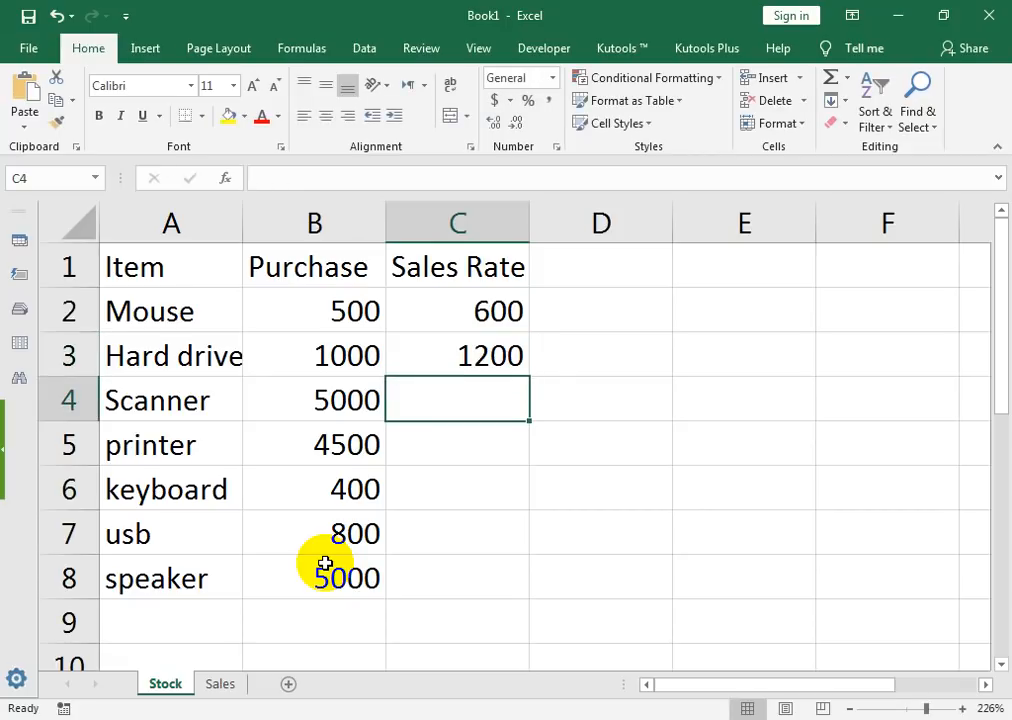
pyautogui.write('6000')
pyautogui.press('Return')
pyautogui.write('5000')
pyautogui.press('Return')
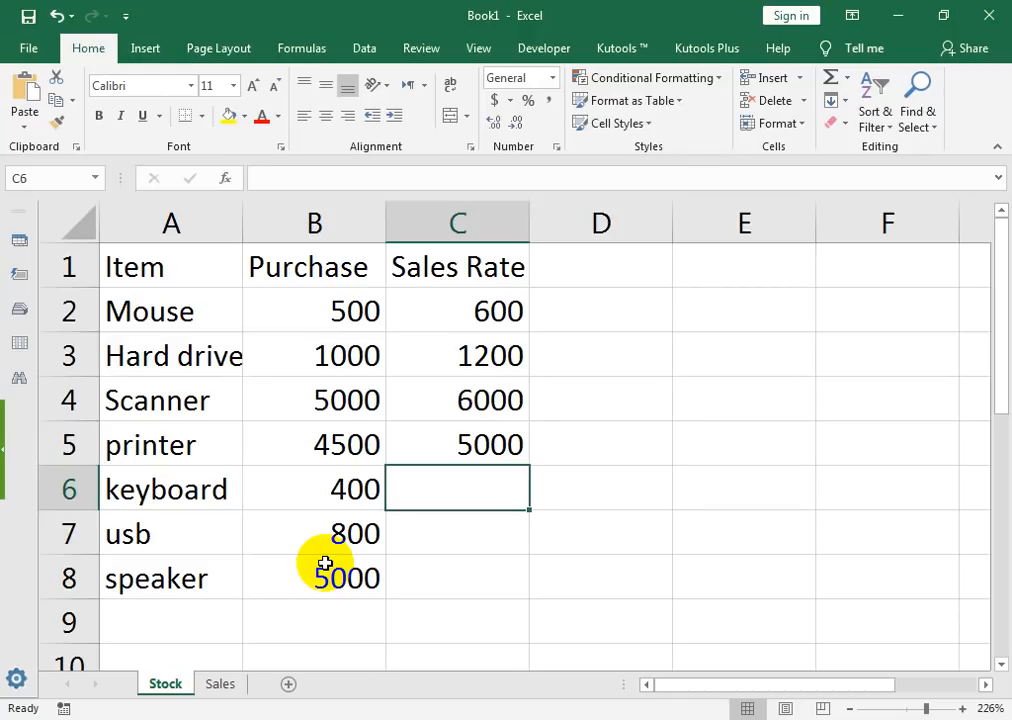
# - Enter the Sales Rate values 500, 1000 and 6000 for keyboard, usb and speaker in cells C6 to C8
pyautogui.write('500')
pyautogui.press('Return')
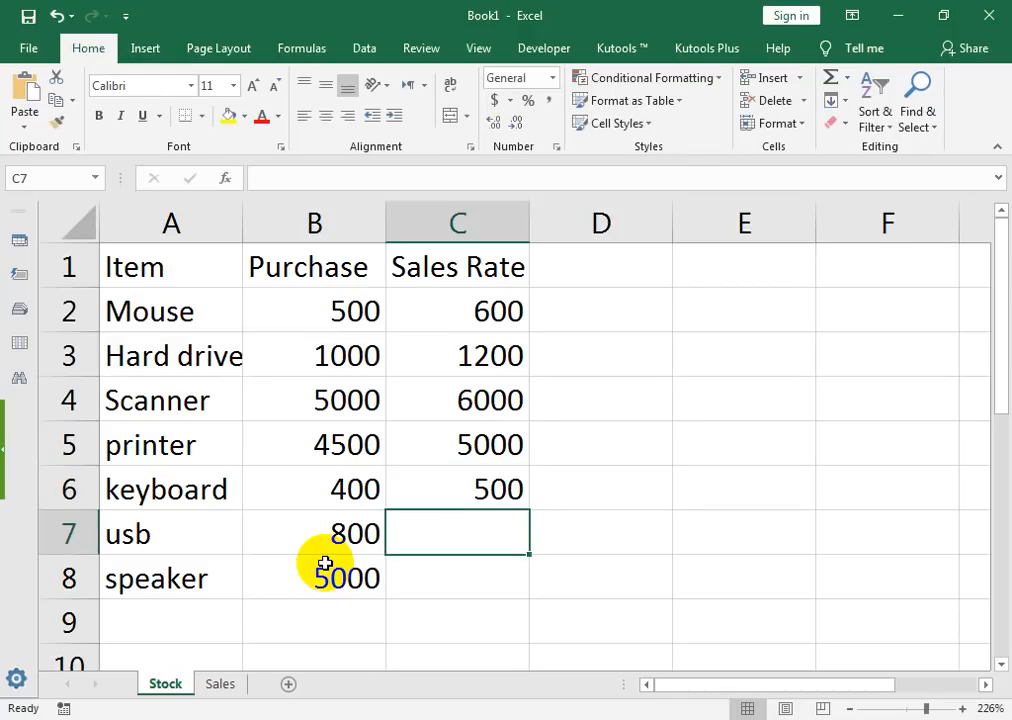
pyautogui.write('1000')
pyautogui.press('Return')
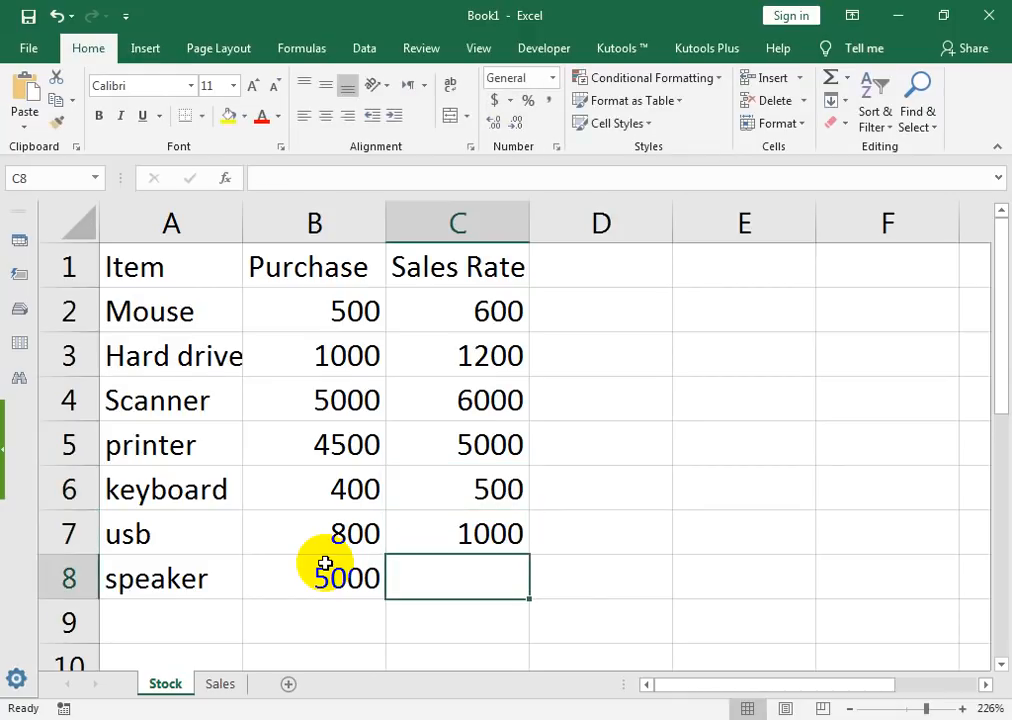
pyautogui.write('6000')
pyautogui.press('Return')
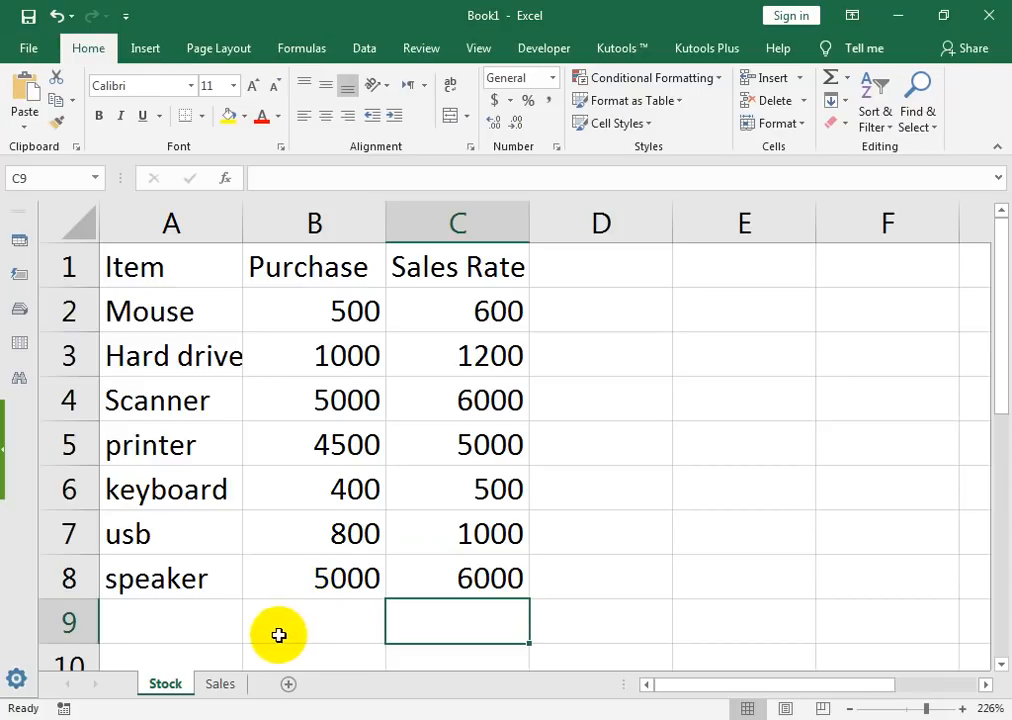
# - Enter the heading Date in cell A5 of the Sales sheet
pyautogui.click(220, 686)
pyautogui.click(114, 310)
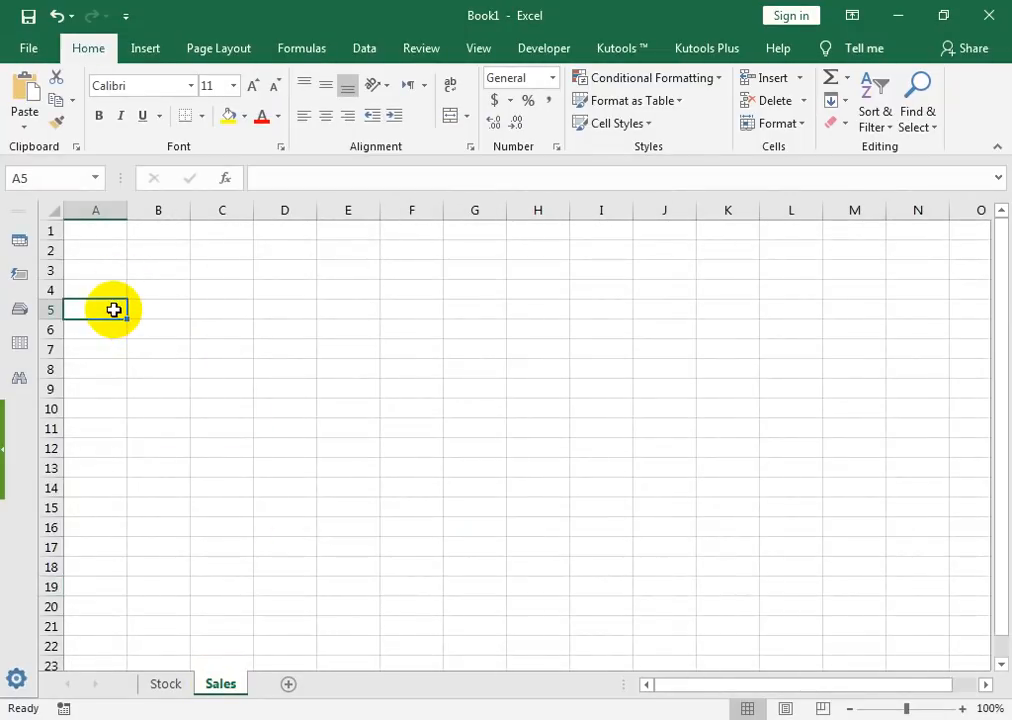
pyautogui.write('da')
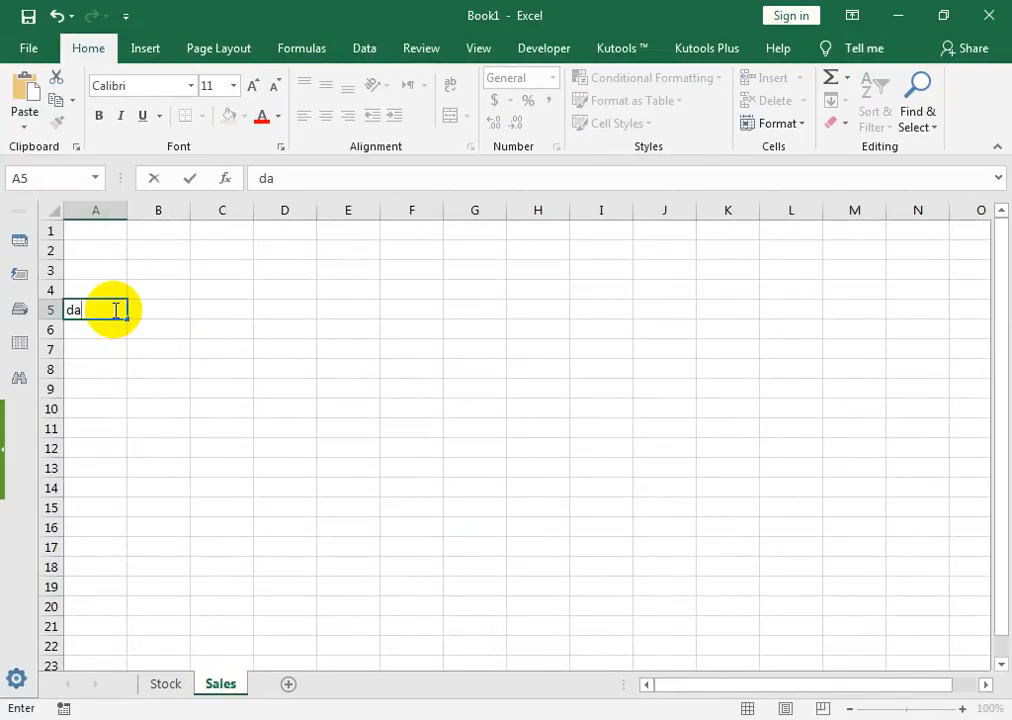
pyautogui.write('te')
pyautogui.click(734, 637)
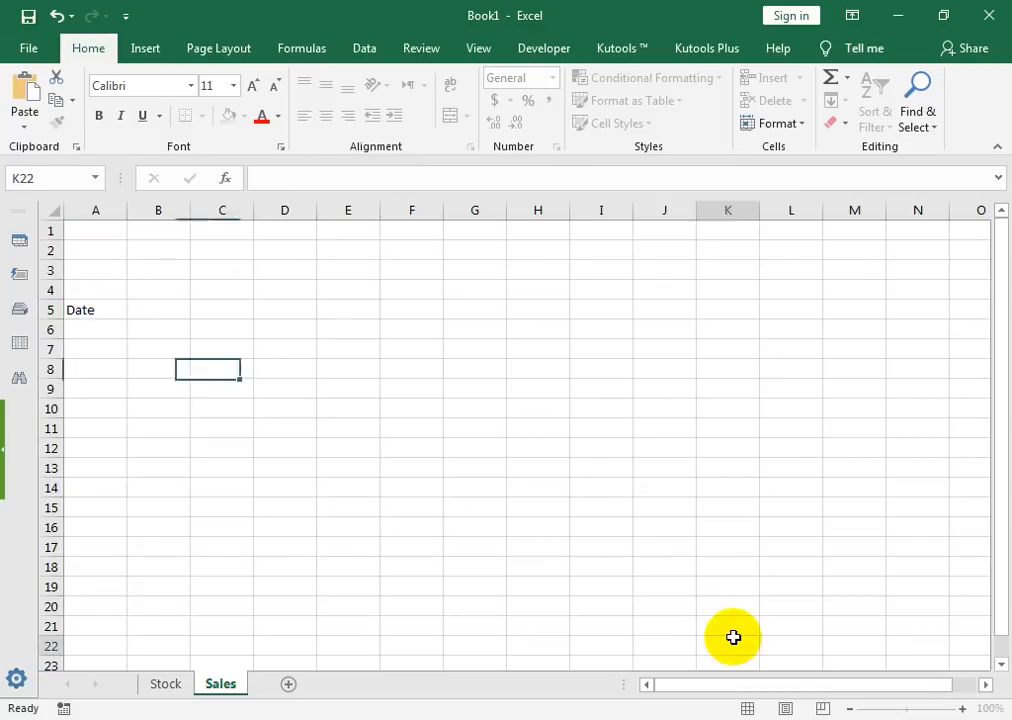
pyautogui.moveTo(901, 705); pyautogui.dragTo(925, 712)
pyautogui.moveTo(438, 472); pyautogui.dragTo(32, 399)
pyautogui.press('Home')
pyautogui.hotkey('ctrl', 'Up')
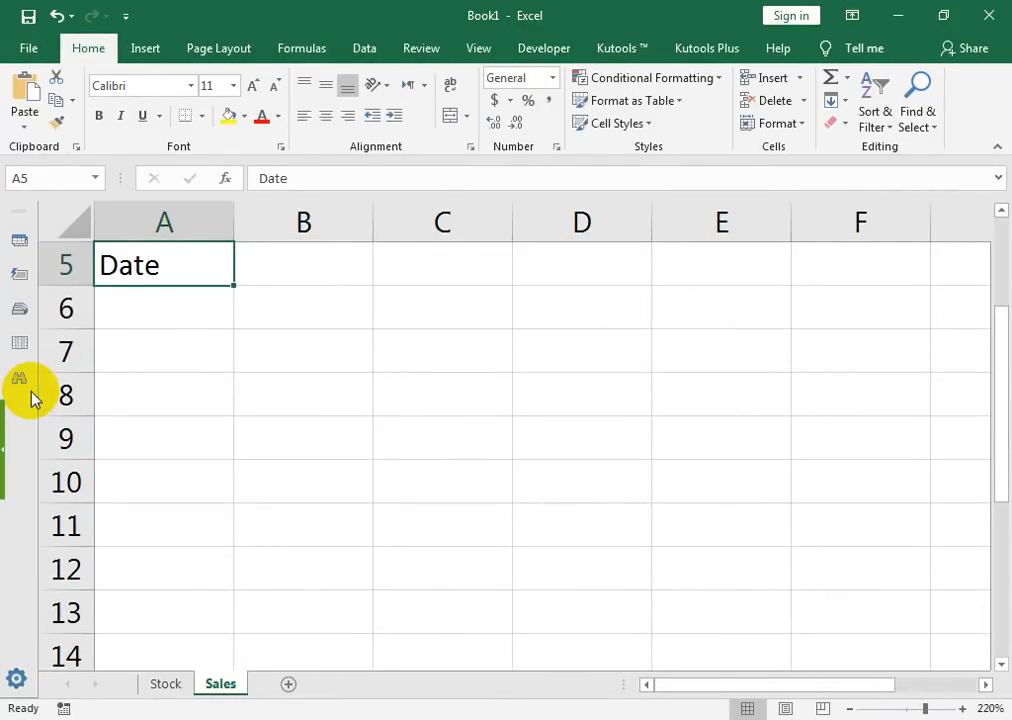
pyautogui.write('tem')
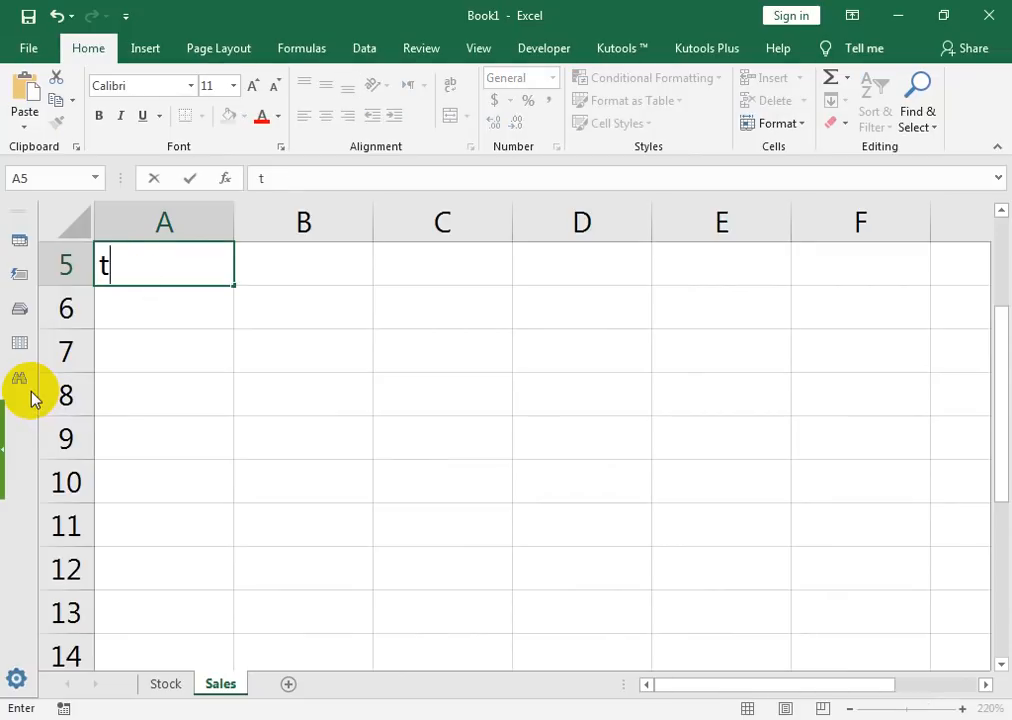
pyautogui.press('Return')
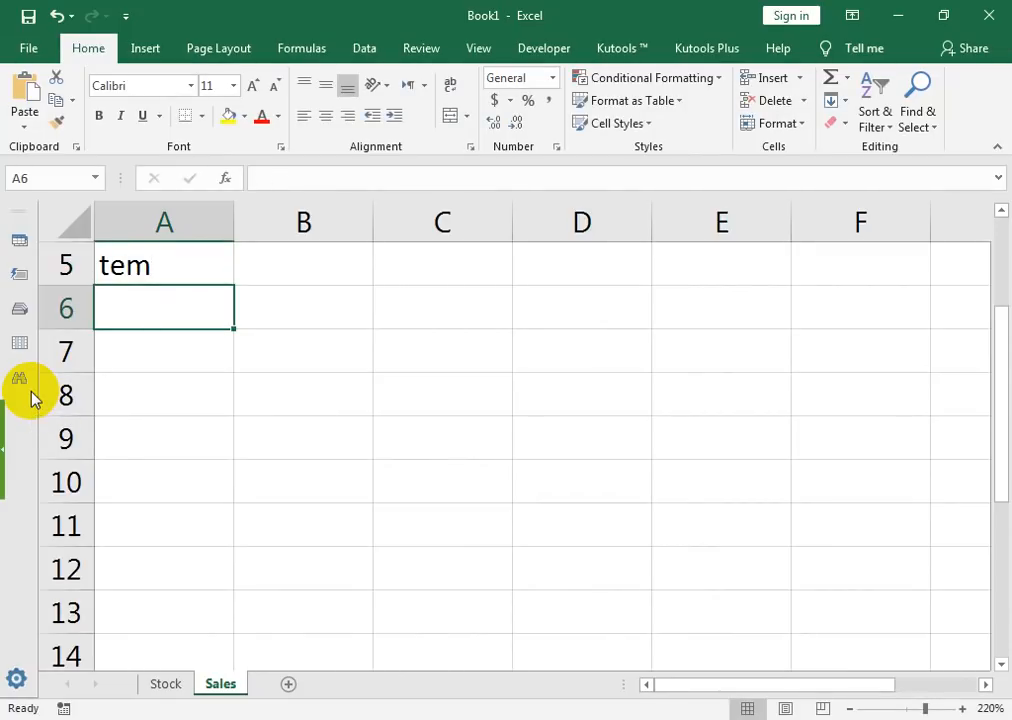
pyautogui.press('Up')
pyautogui.press('Up')
pyautogui.press('Up')
pyautogui.press('Up')
pyautogui.press('Up')
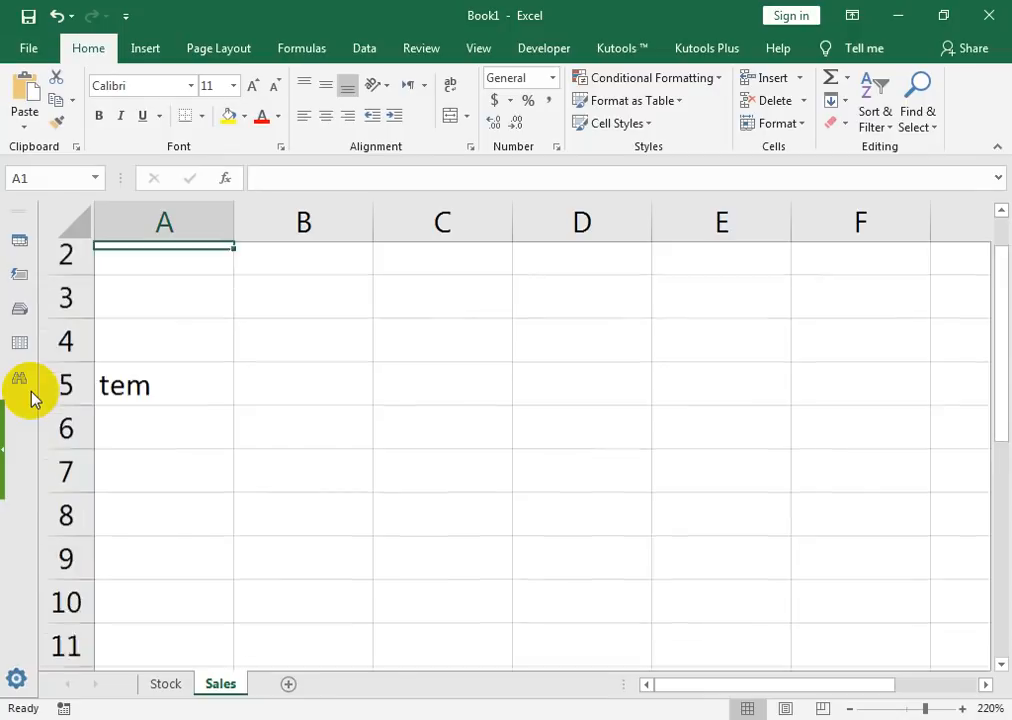
pyautogui.press('Down')
pyautogui.press('Down')
pyautogui.press('Down')
pyautogui.press('Down')
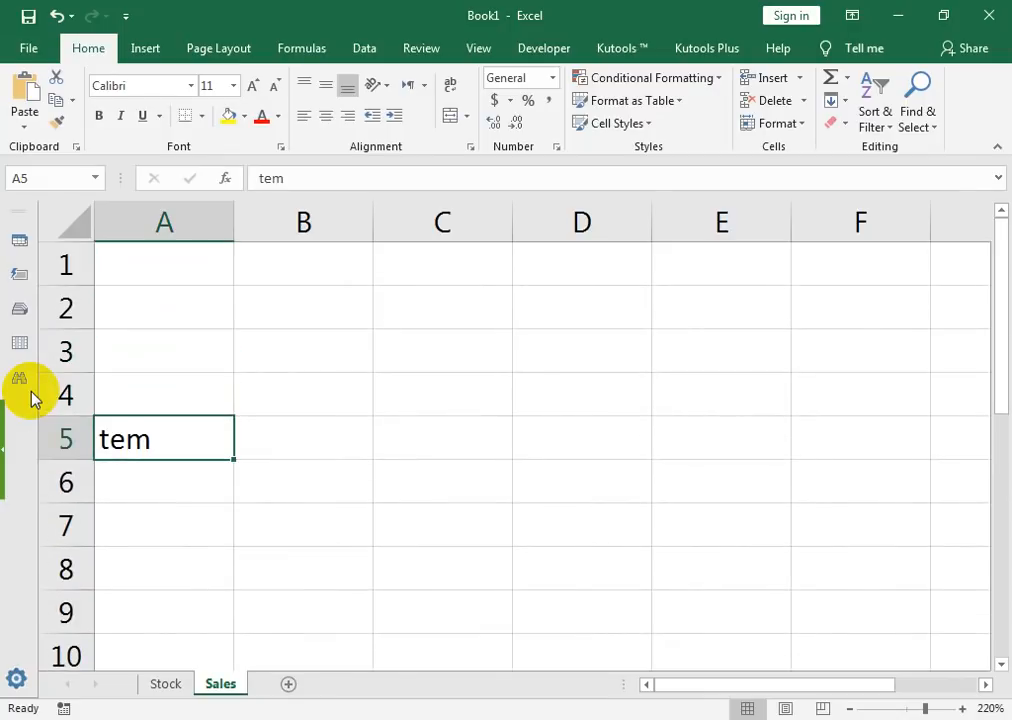
pyautogui.press('Delete')
pyautogui.hotkey('ctrl', 'z')
pyautogui.hotkey('ctrl', 'z')
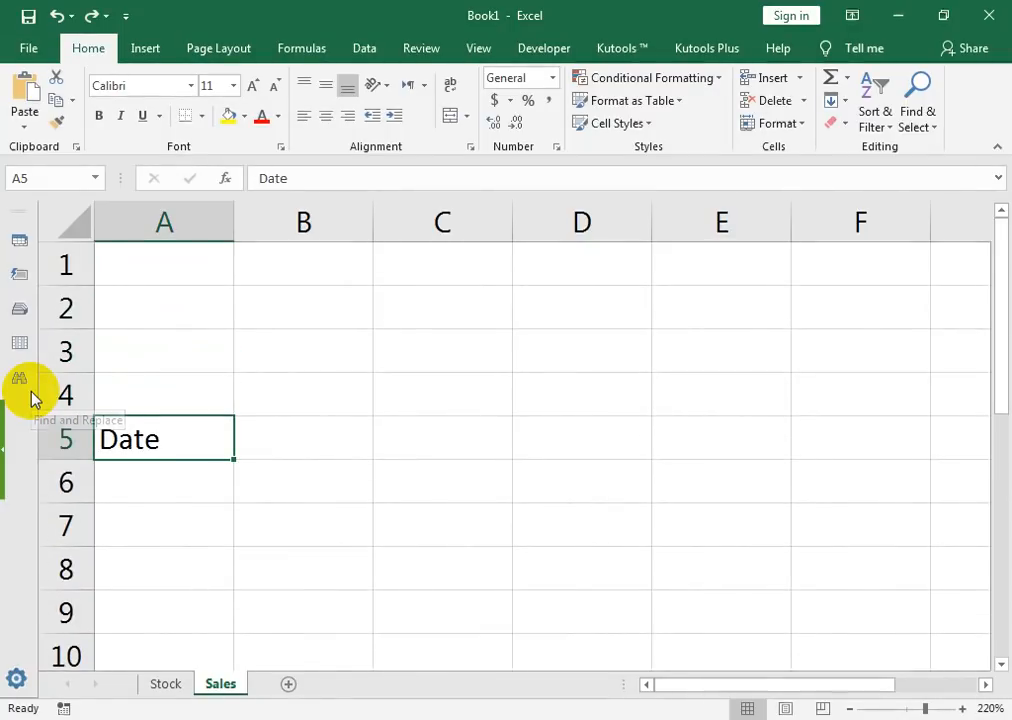
# - Enter the headings Item, qty, Unti Rate and Amount in cells B5 to E5
pyautogui.press('Right')
pyautogui.write('Item')
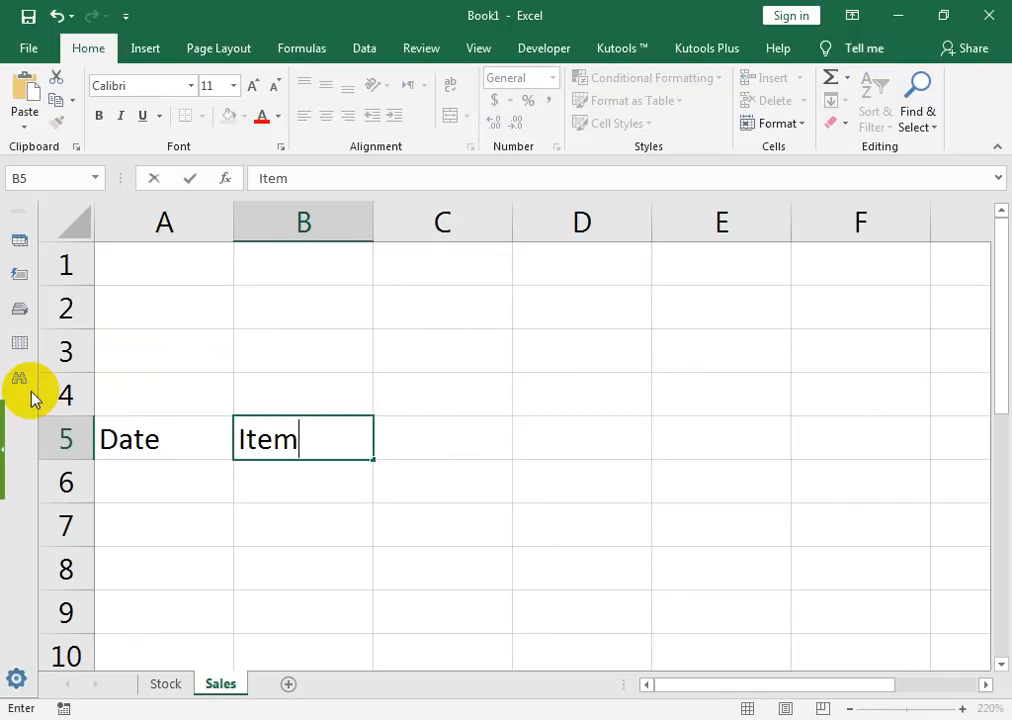
pyautogui.press('Right')
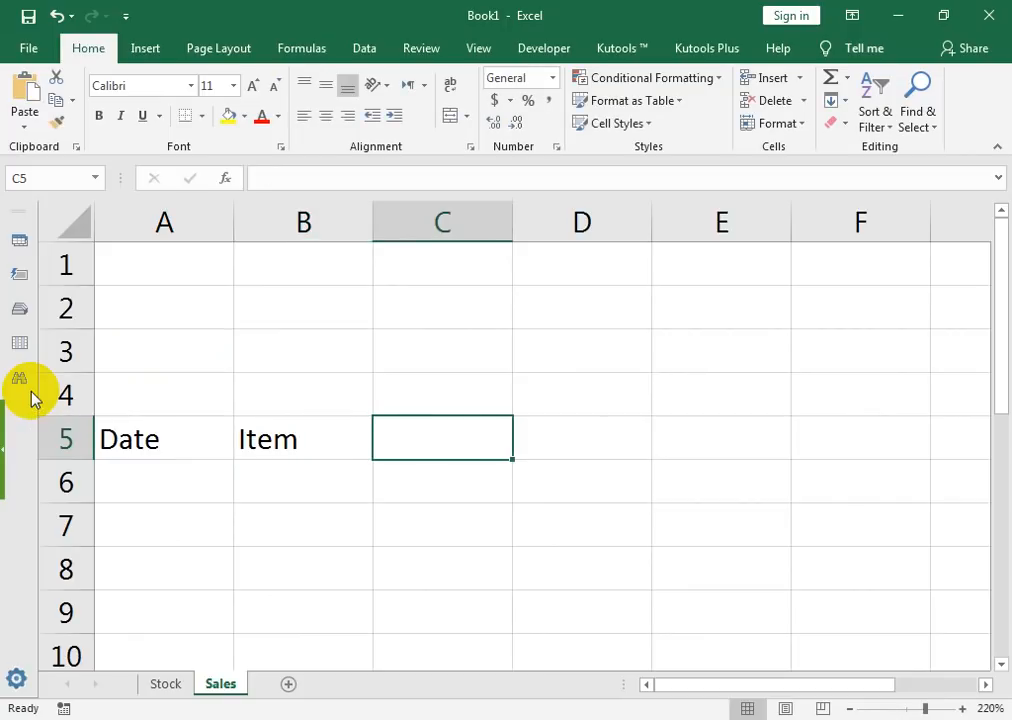
pyautogui.write('qty')
pyautogui.press('Right')
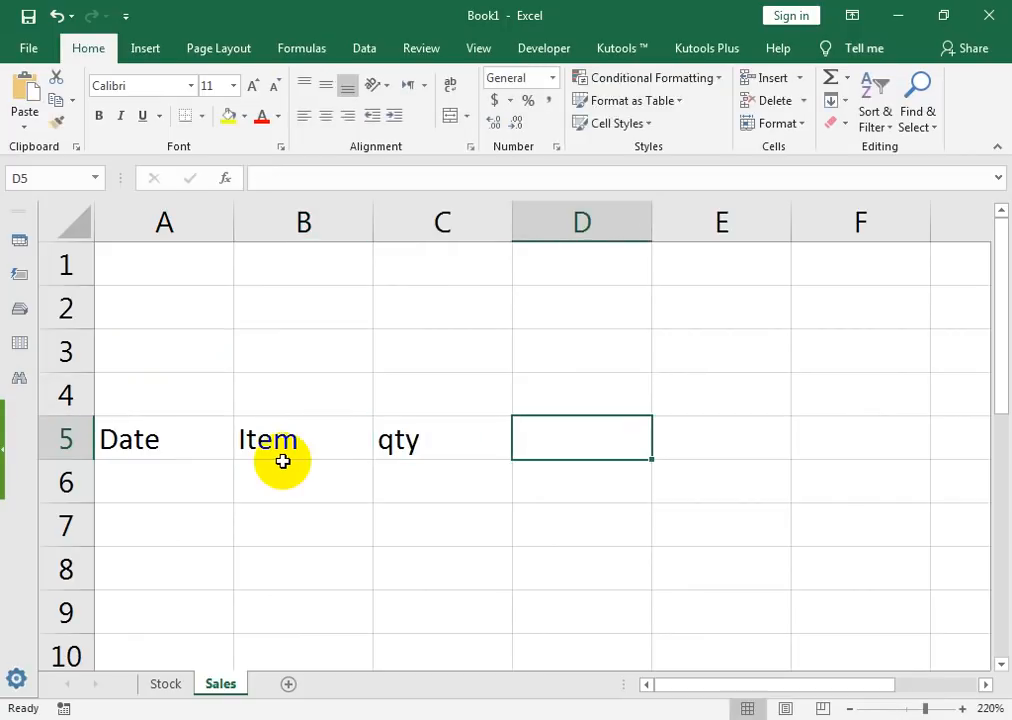
pyautogui.write('Unti Rate')
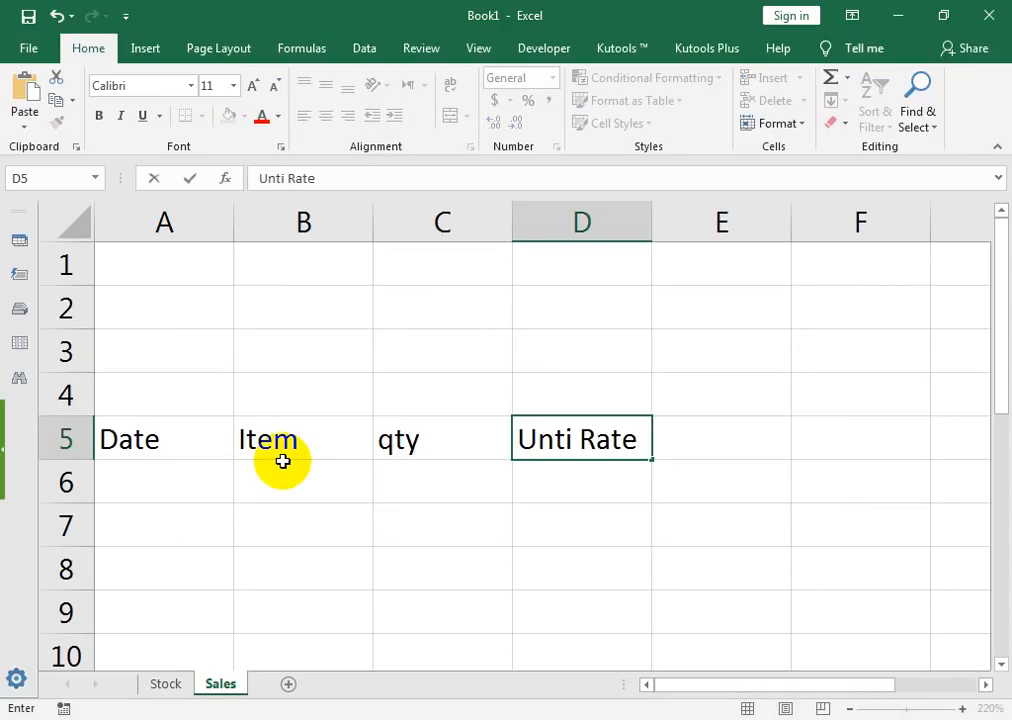
pyautogui.press('Right')
pyautogui.write('Amount')
pyautogui.press('Right')
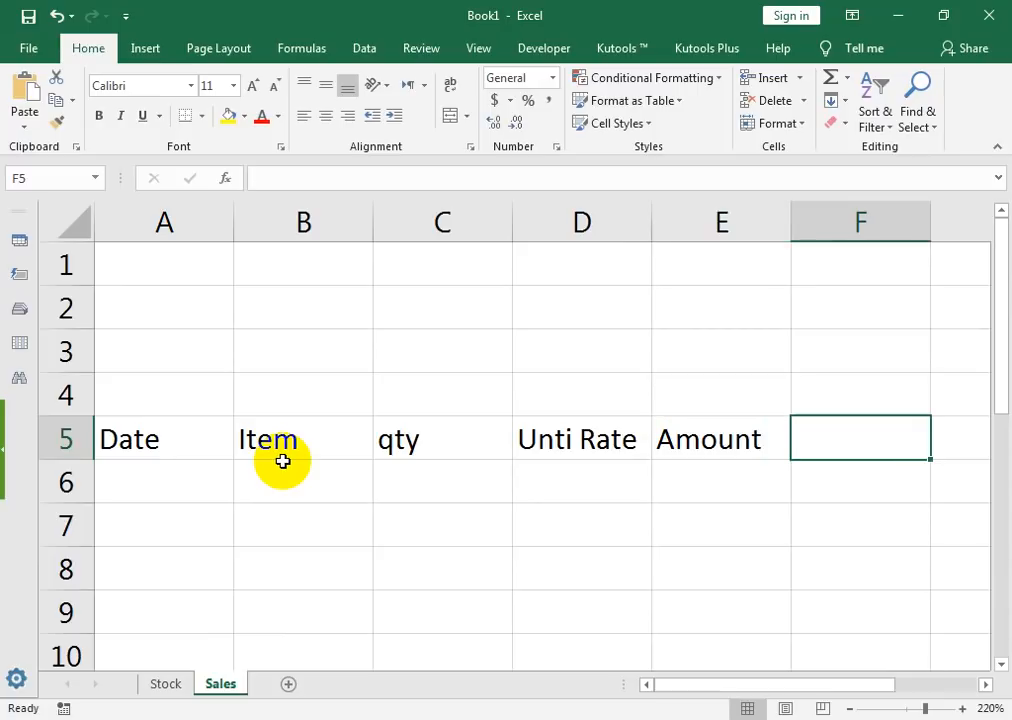
# - Enter the headings Discount, Tax and Total in cells F5 to H5
pyautogui.write('Discopun')
pyautogui.press('BackSpace')
pyautogui.press('BackSpace')
pyautogui.press('BackSpace')
pyautogui.write('unt')
pyautogui.press('Right')
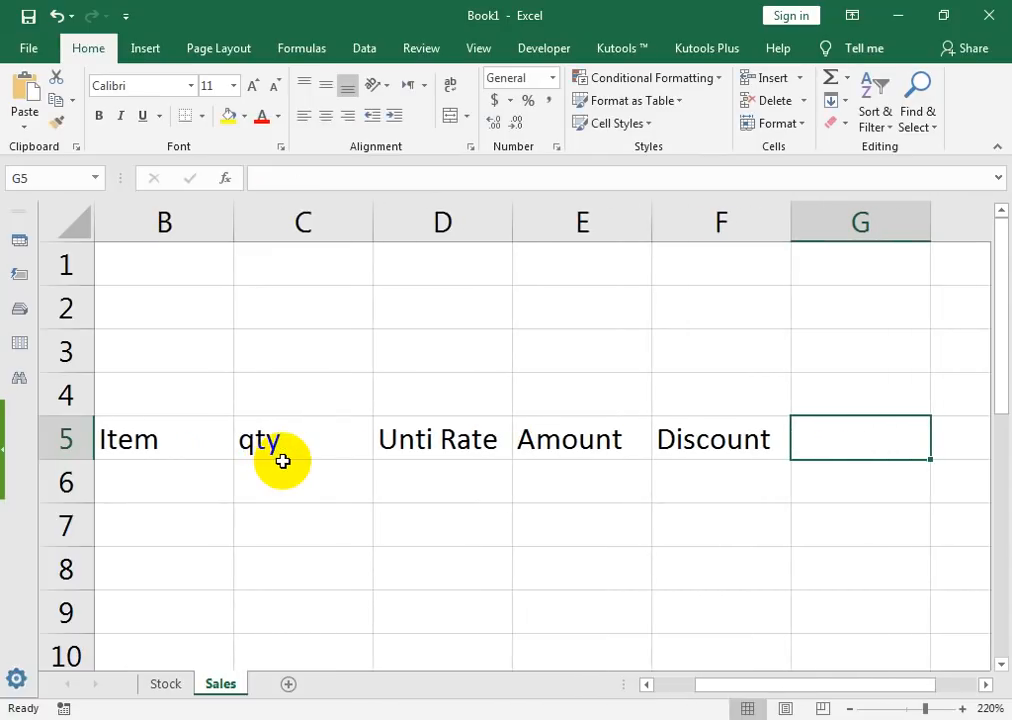
pyautogui.write('Tax')
pyautogui.press('Right')
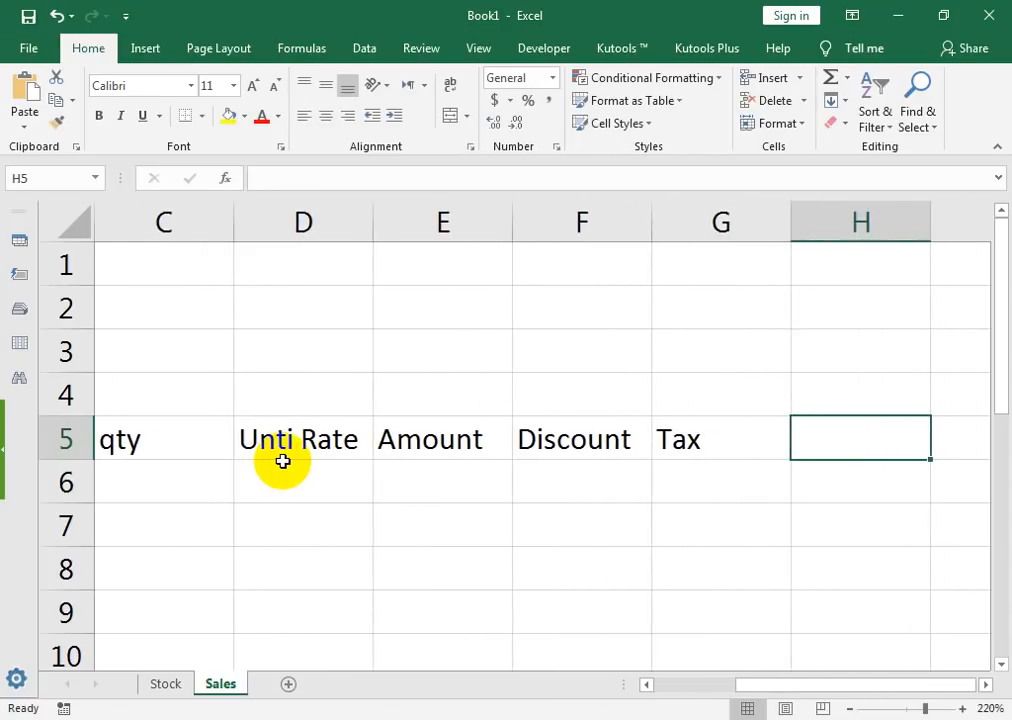
pyautogui.write('Total')
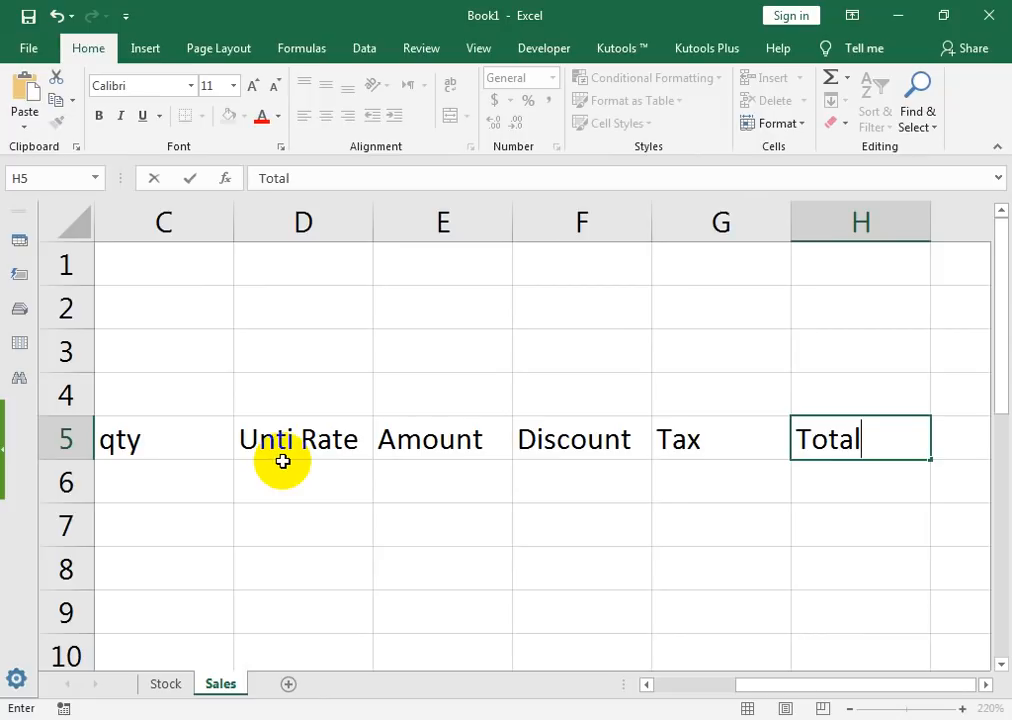
pyautogui.press('Return')
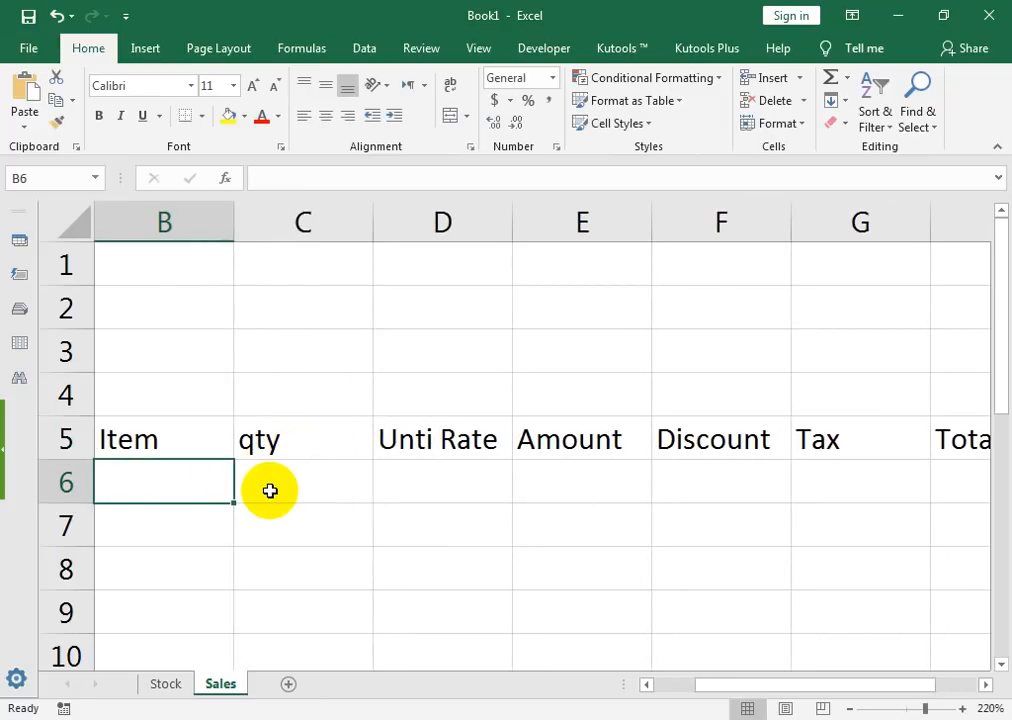
# - Enter the date 1-june-19 in cell A6 and fill the daily date series down to row 104
pyautogui.press('Left')
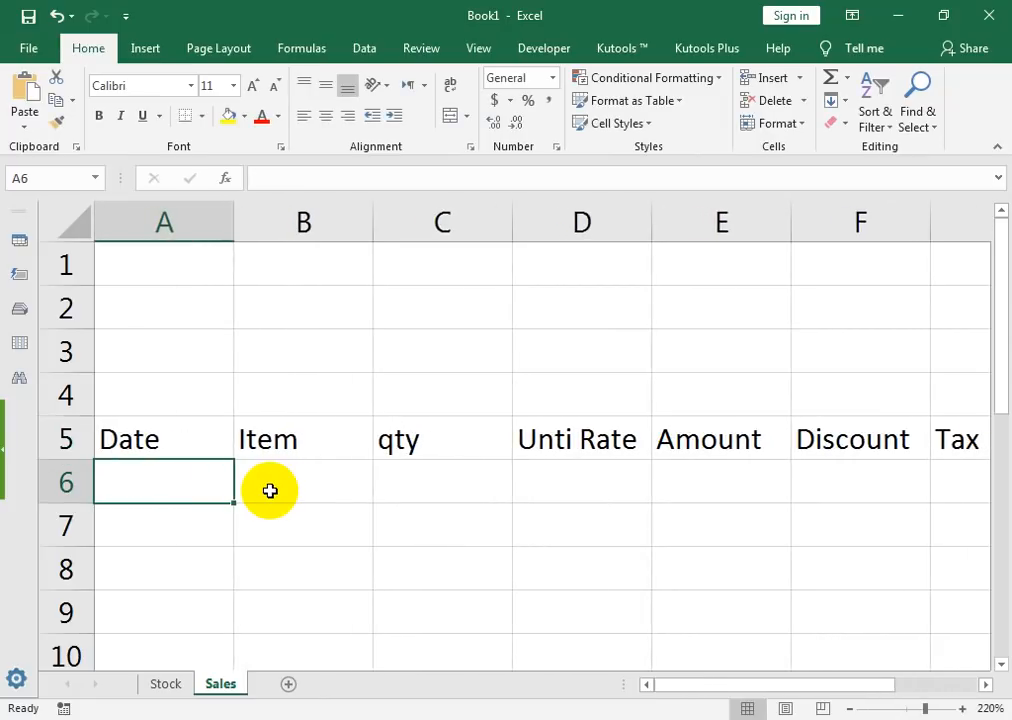
pyautogui.write('1-ju')
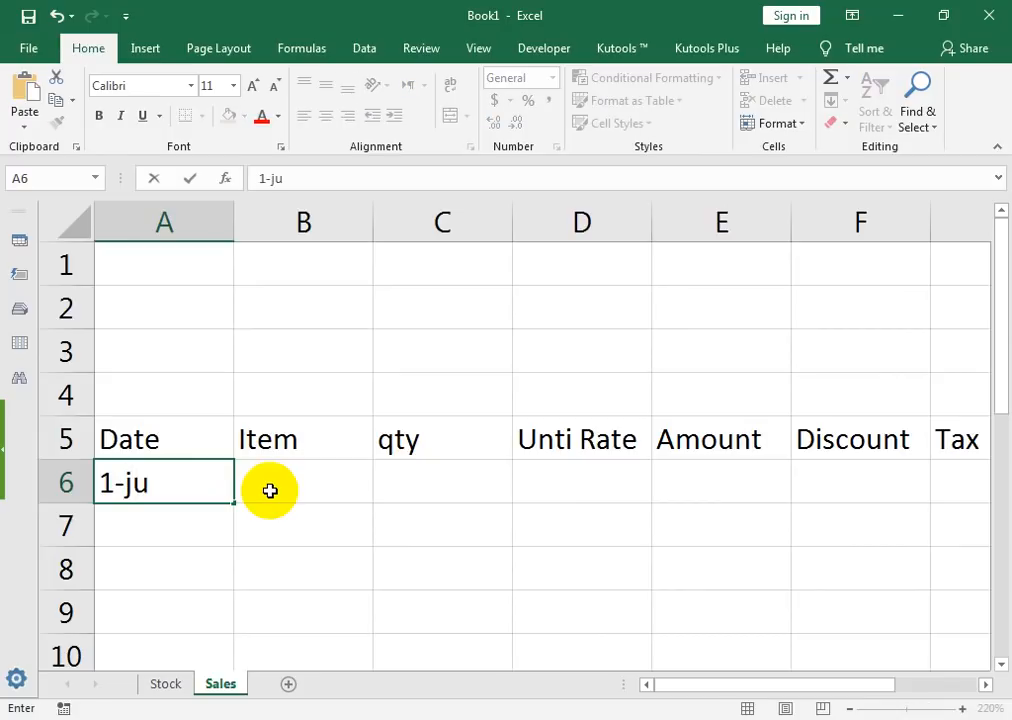
pyautogui.write('ne-19')
pyautogui.press('Return')
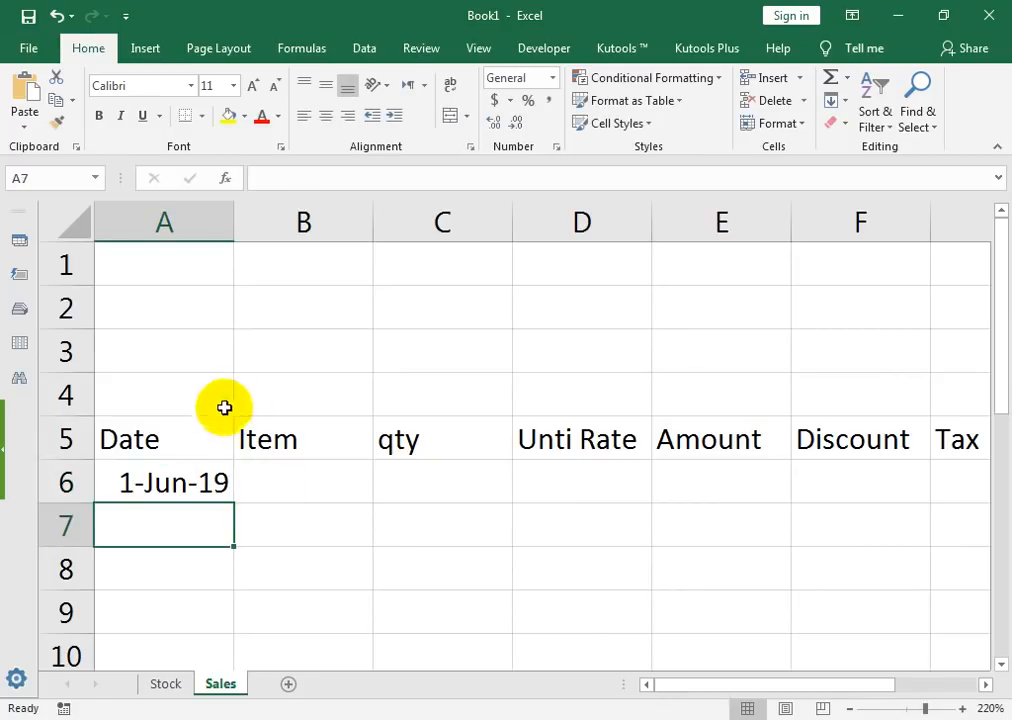
pyautogui.click(194, 482)
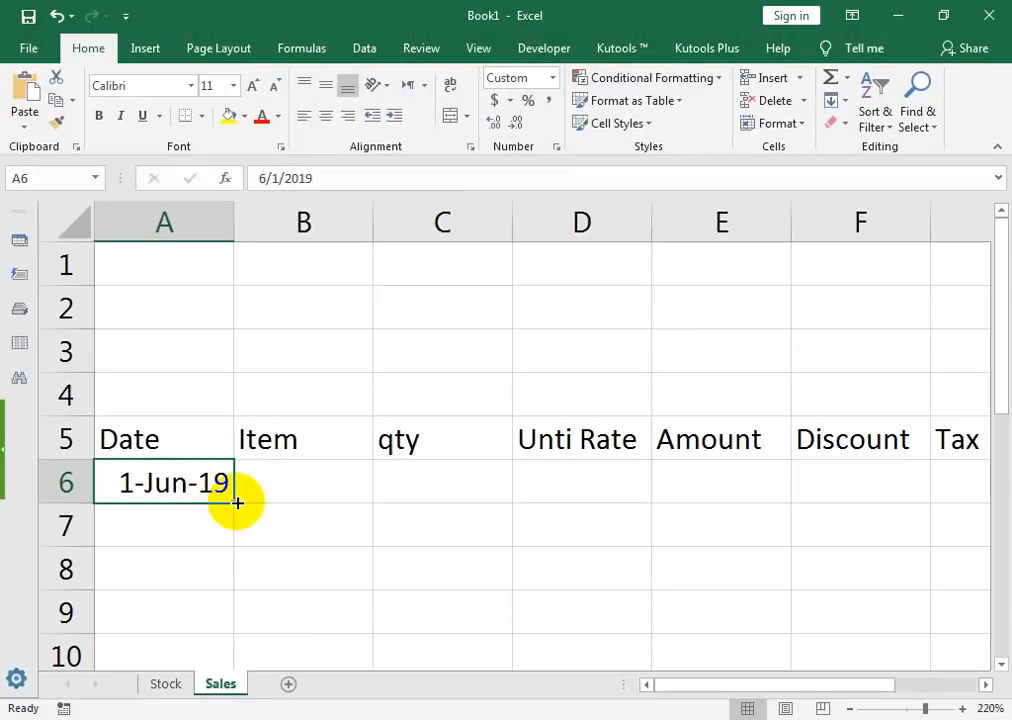
pyautogui.moveTo(234, 504); pyautogui.dragTo(236, 396)
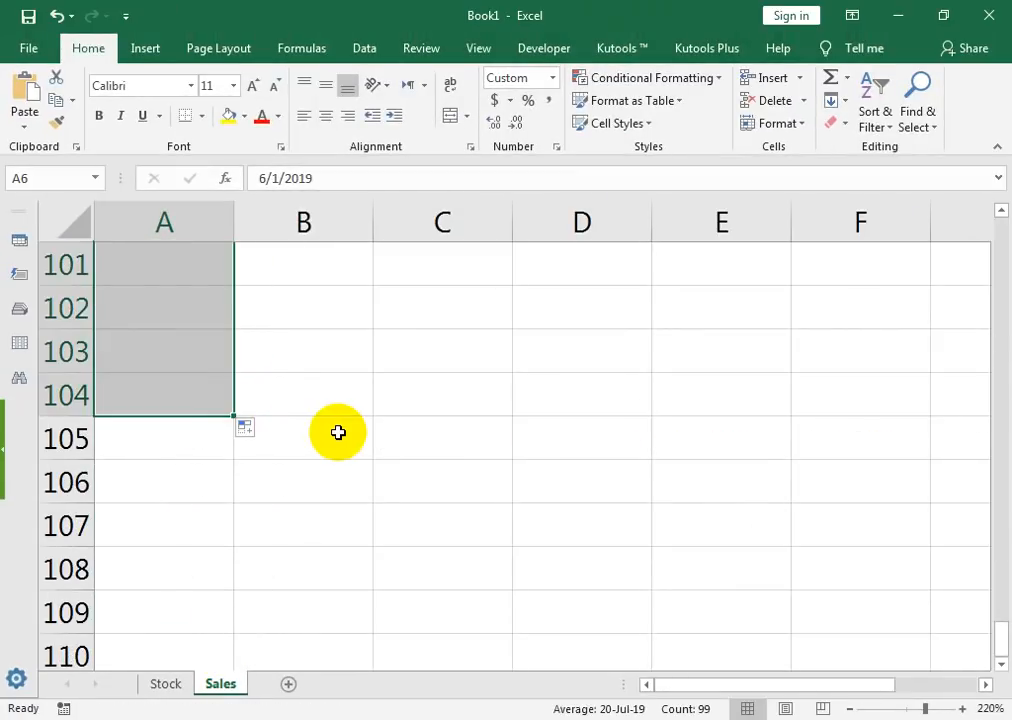
# - Copy the item names in A2:A8 of the Stock sheet into the Sales sheet's Item column, starting at B6
pyautogui.press('Up')
pyautogui.press('Right')
pyautogui.press('Up')
pyautogui.press('Up')
pyautogui.press('Up')
pyautogui.press('Down')
pyautogui.press('Down')
pyautogui.press('Down')
pyautogui.press('Down')
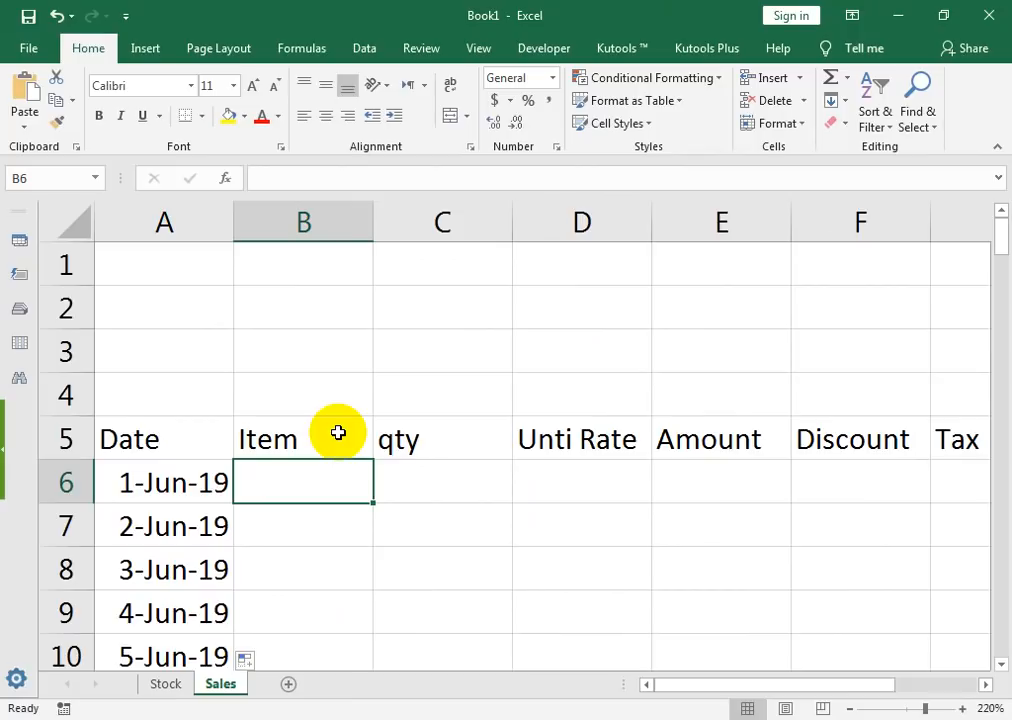
pyautogui.hotkey('ctrl', 'pageup')
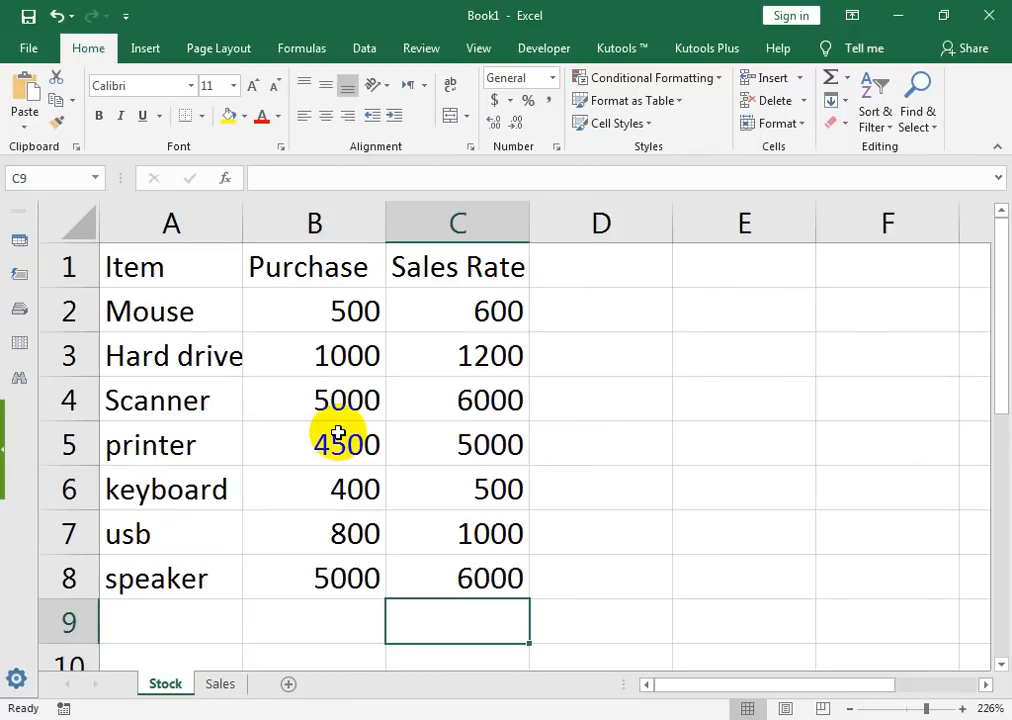
pyautogui.moveTo(130, 305); pyautogui.dragTo(208, 559)
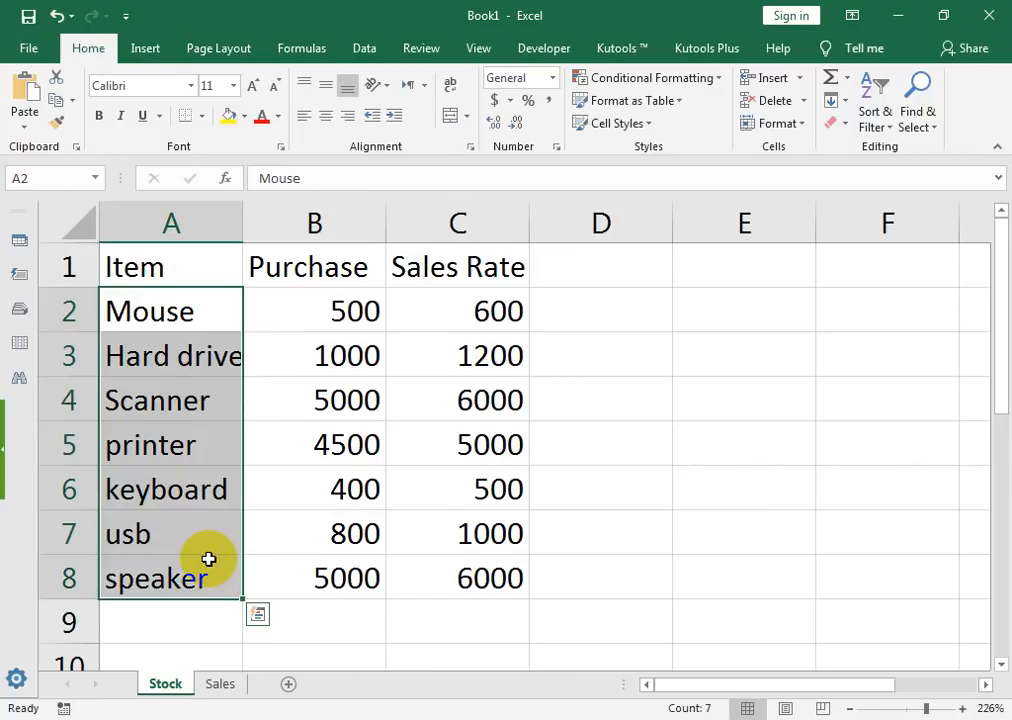
pyautogui.hotkey('ctrl', 'c')
pyautogui.hotkey('ctrl', 'pagedown')
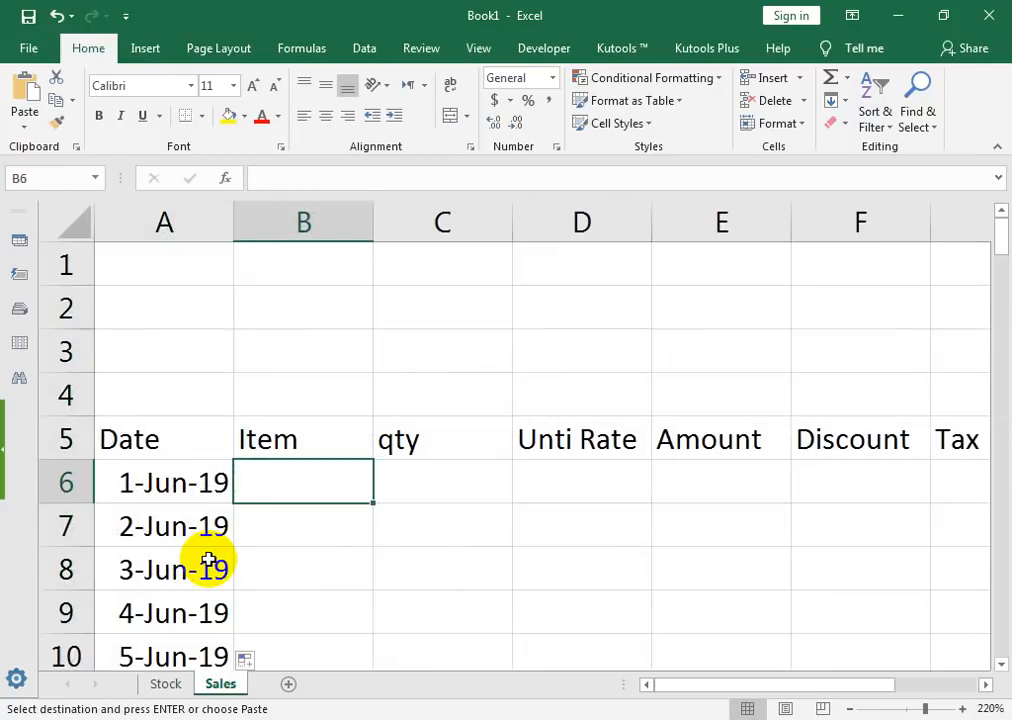
pyautogui.hotkey('ctrl', 'v')
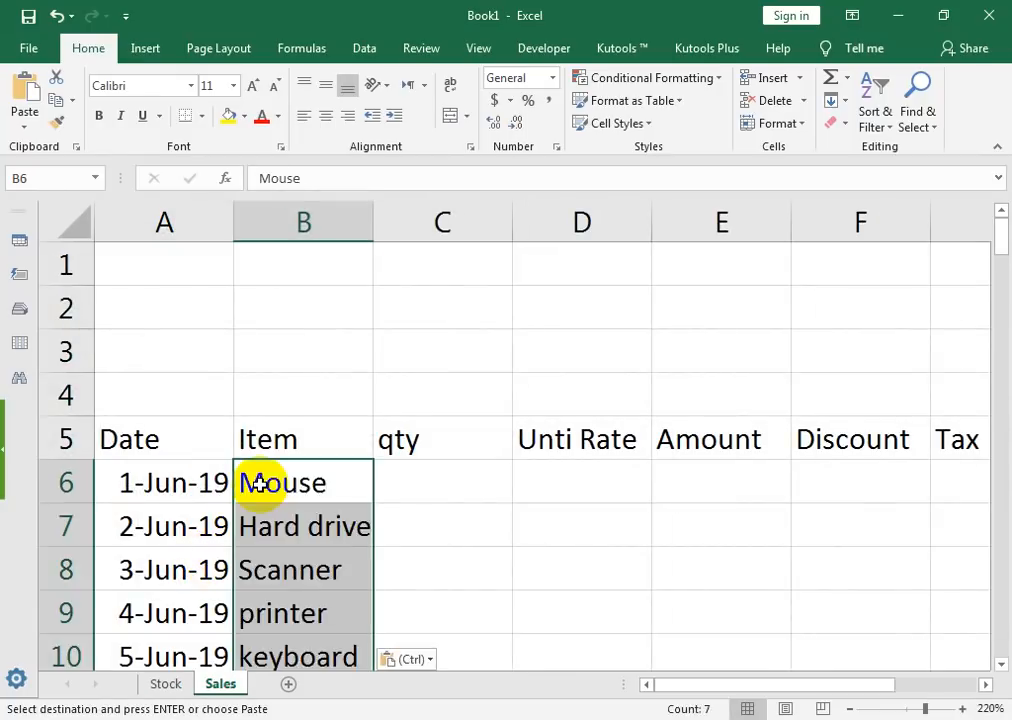
# - Fill the seven item names in B6:B12 repeatedly down the Item column to row 104
pyautogui.moveTo(300, 526); pyautogui.dragTo(330, 575)
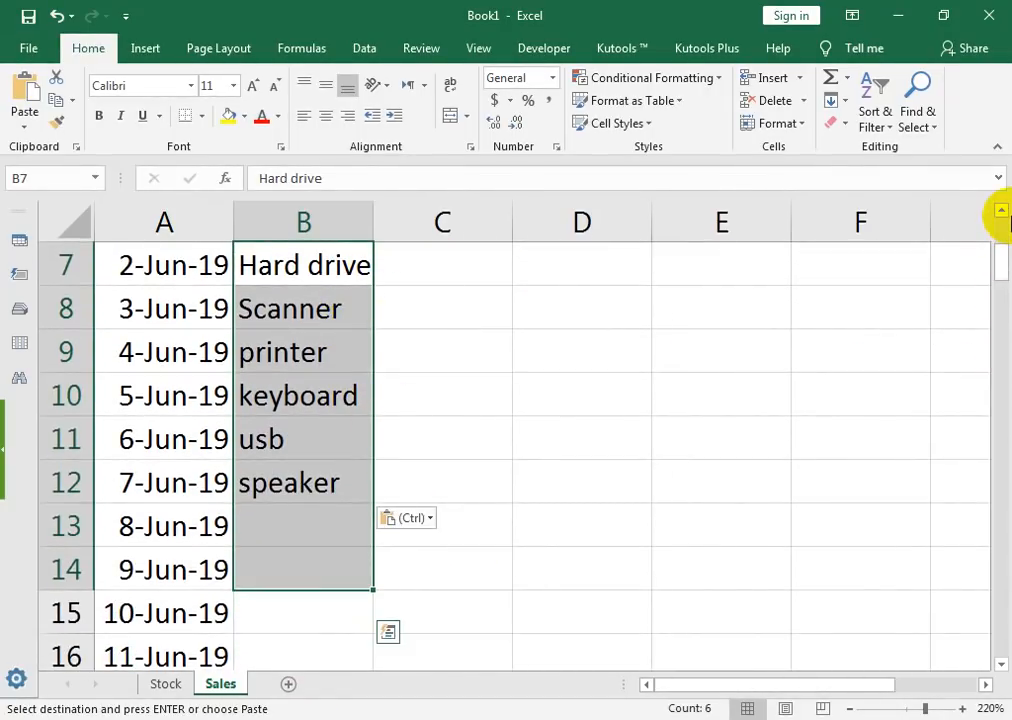
pyautogui.click(1001, 211)
pyautogui.click(1001, 211)
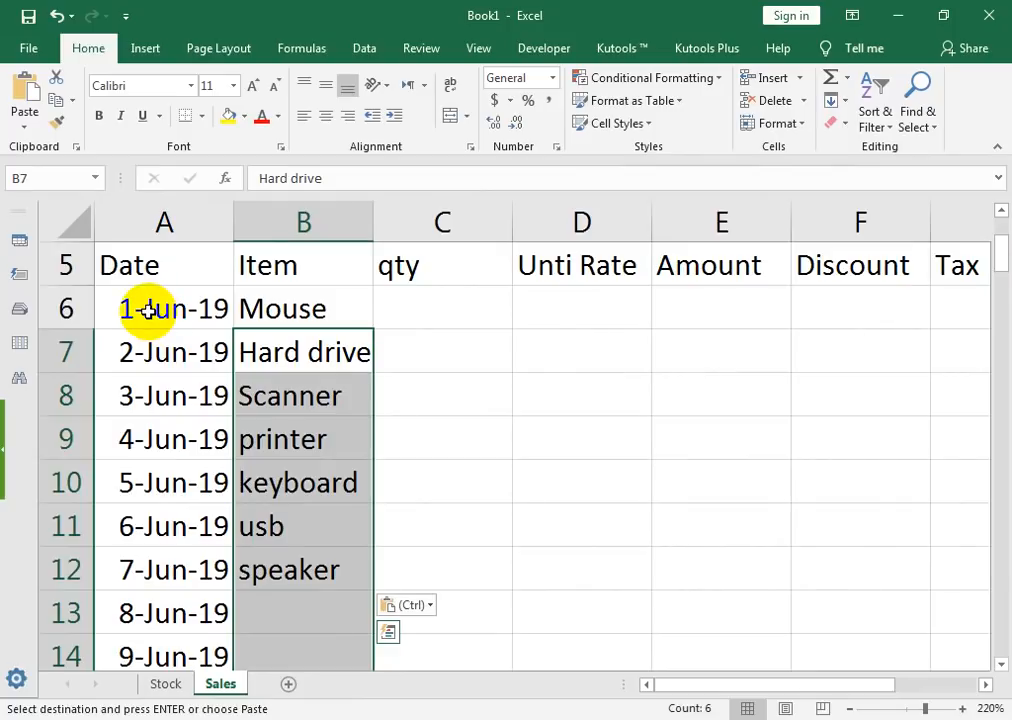
pyautogui.moveTo(253, 307); pyautogui.dragTo(350, 585)
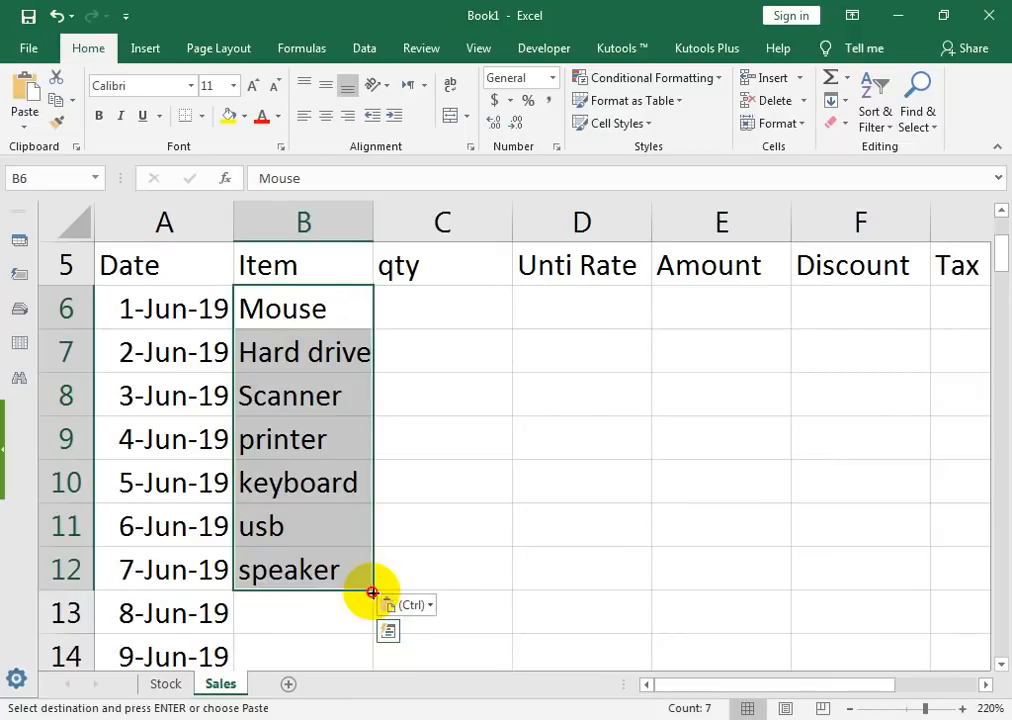
pyautogui.doubleClick(373, 593)
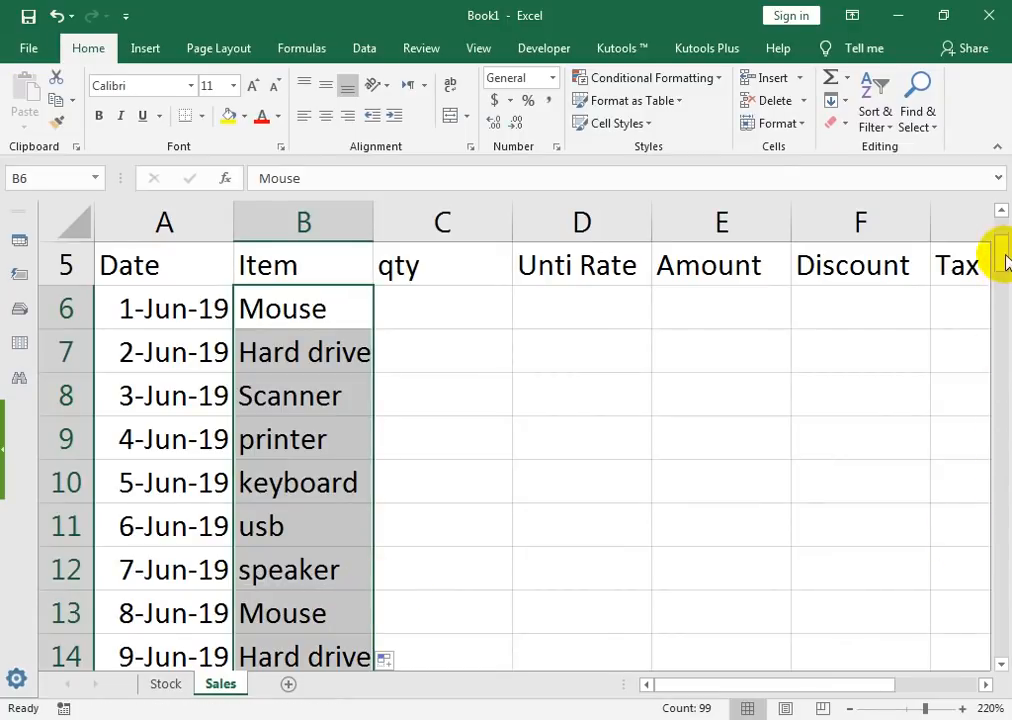
# - Autofit the width of the Date column so its longest dates fit
pyautogui.click(313, 306)
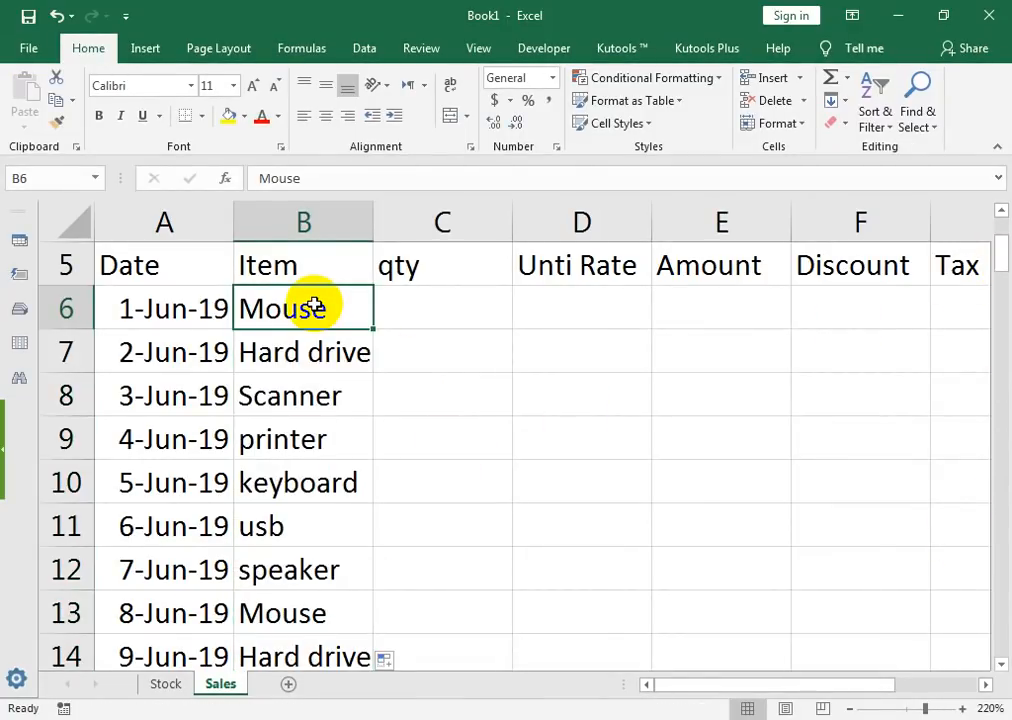
pyautogui.hotkey('ctrl', 'Down')
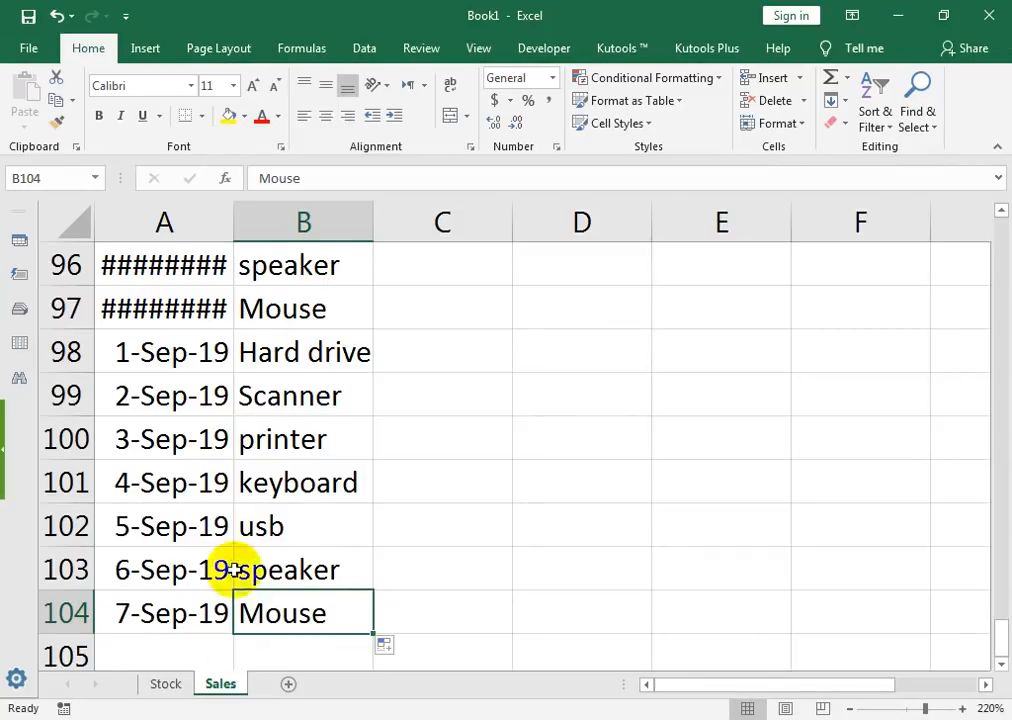
pyautogui.doubleClick(232, 220)
pyautogui.hotkey('ctrl', 'Up')
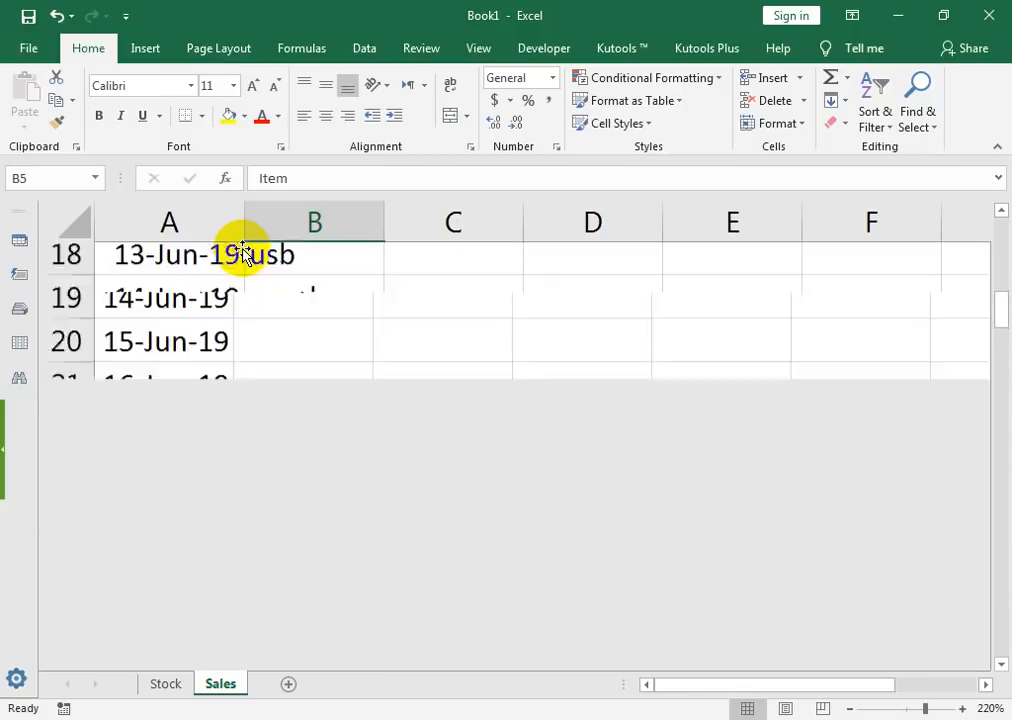
# - Enter the quantities 10, 20 and 5 in cells C6 to C8 of the qty column
pyautogui.moveTo(246, 252); pyautogui.dragTo(345, 200)
pyautogui.click(445, 468)
pyautogui.write('10')
pyautogui.press('Return')
pyautogui.write('20')
pyautogui.press('Return')
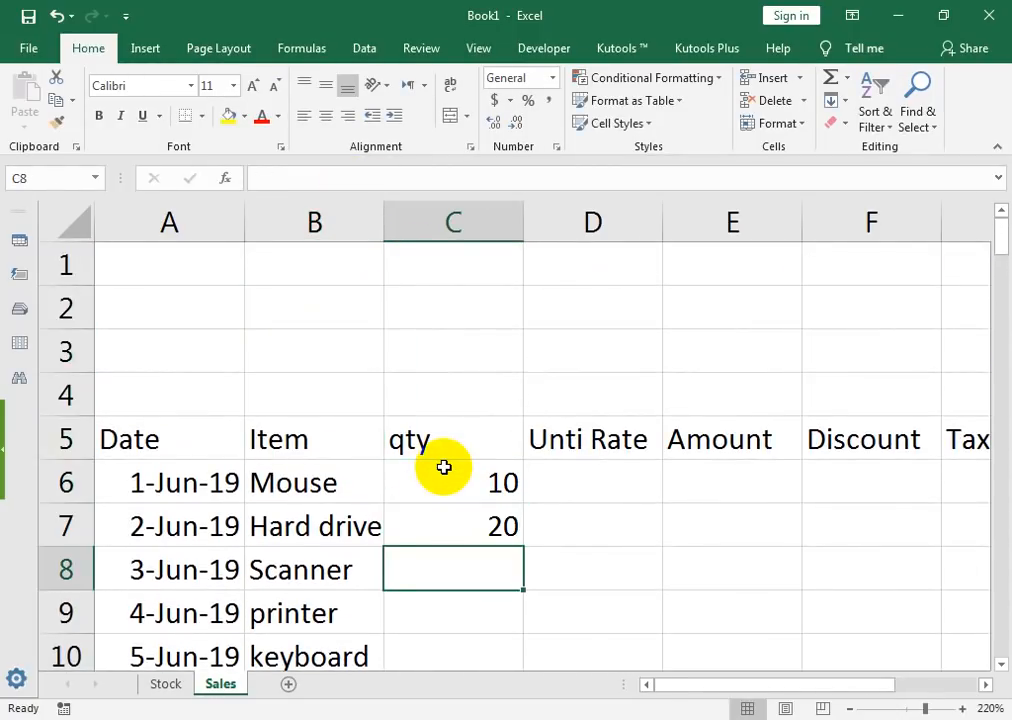
pyautogui.write('50')
pyautogui.press('Return')
pyautogui.press('Up')
pyautogui.press('F2')
pyautogui.press('BackSpace')
pyautogui.press('Return')
# - Enter the quantities 20, 12, 10, 10, 5, 8, 9 and 10 in cells C9 to C16
pyautogui.write('4')
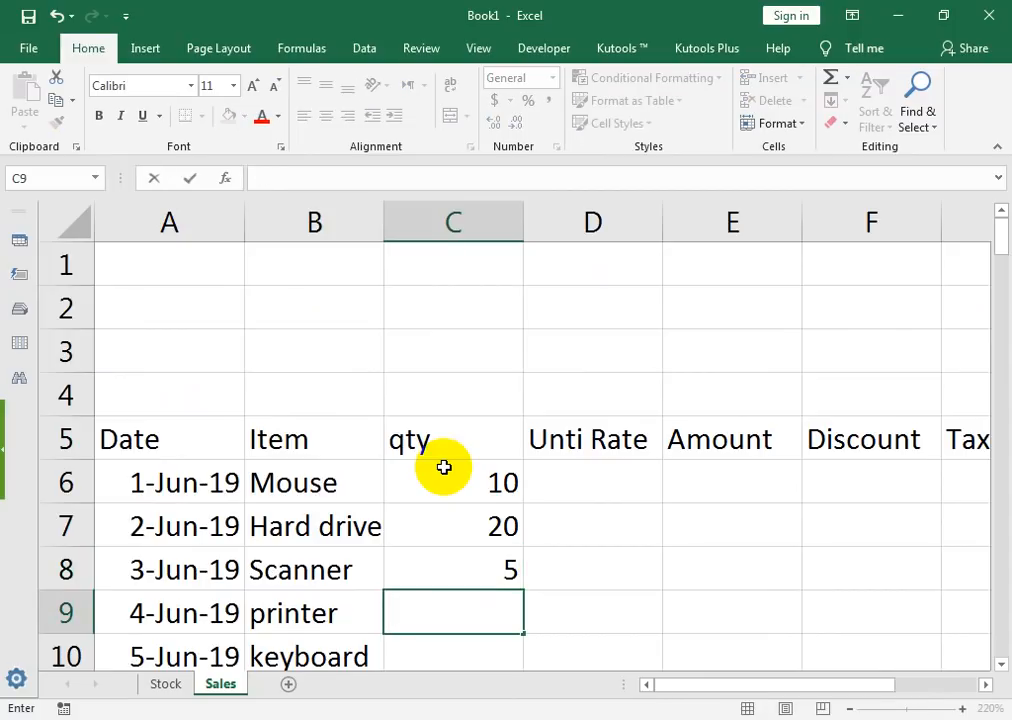
pyautogui.write('20')
pyautogui.press('Return')
pyautogui.write('12')
pyautogui.press('Return')
pyautogui.write('10')
pyautogui.press('Return')
pyautogui.write('10')
pyautogui.press('Return')
pyautogui.write('5')
pyautogui.press('Return')
pyautogui.write('8')
pyautogui.press('Return')
pyautogui.write('90')
pyautogui.press('Return')
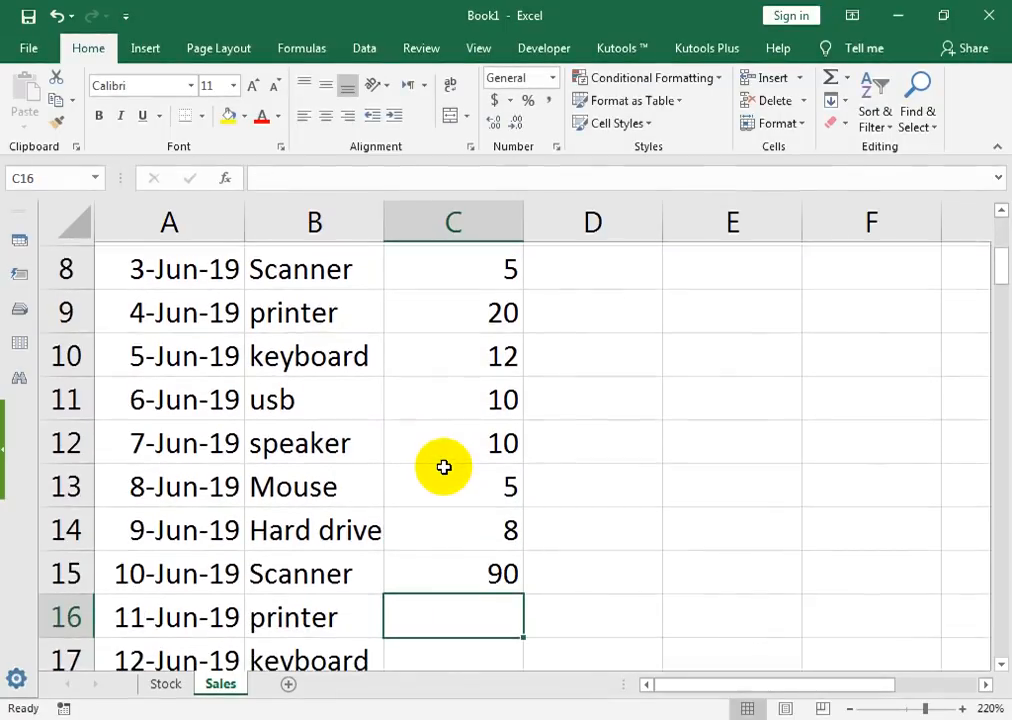
pyautogui.press('Up')
pyautogui.write('9')
pyautogui.press('Return')
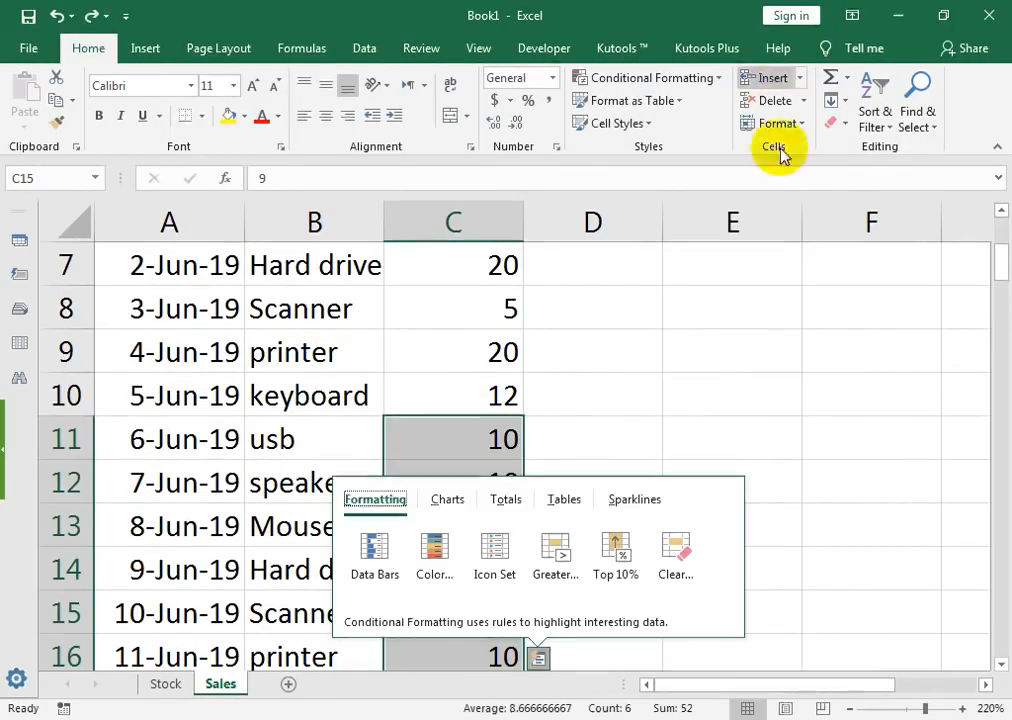
# - Copy the quantities in C6:C16 and paste them directly below, starting at C17
pyautogui.click(443, 402)
pyautogui.scroll(1, 447, 346)
pyautogui.moveTo(450, 395); pyautogui.dragTo(481, 458)
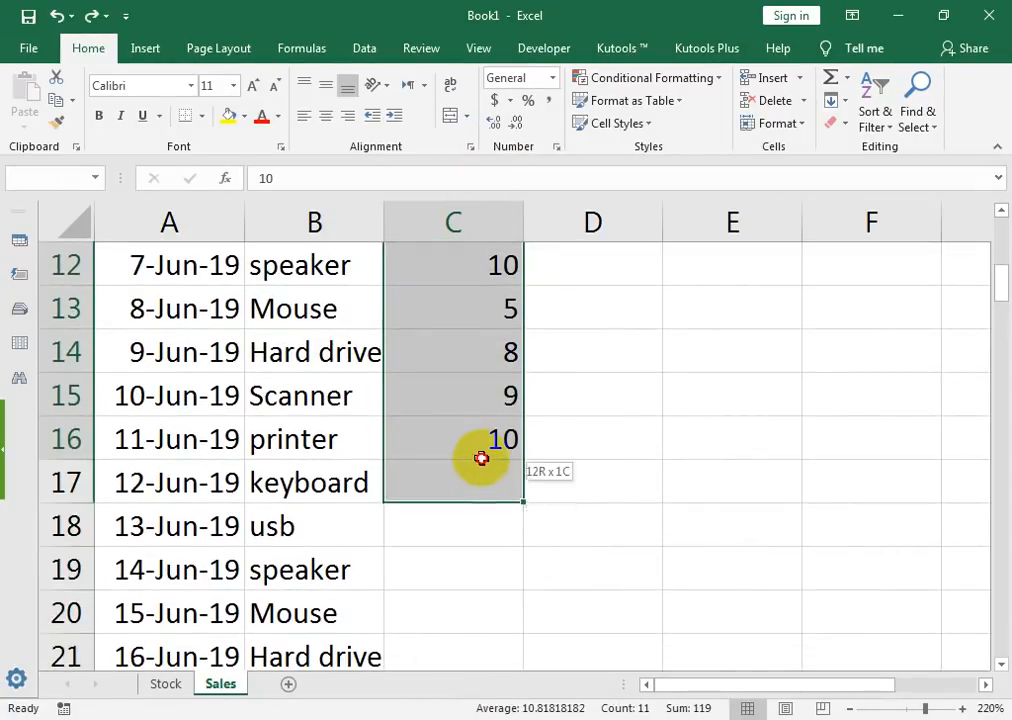
pyautogui.hotkey('ctrl', 'c')
pyautogui.click(471, 475)
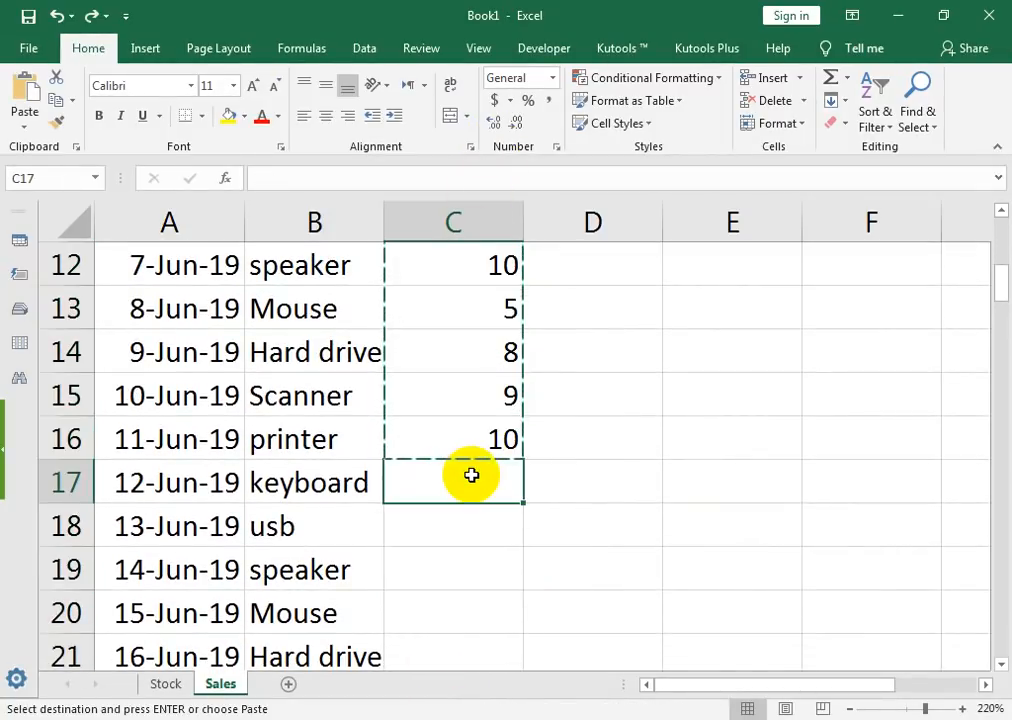
pyautogui.hotkey('ctrl', 'v')
pyautogui.press('ctrl')
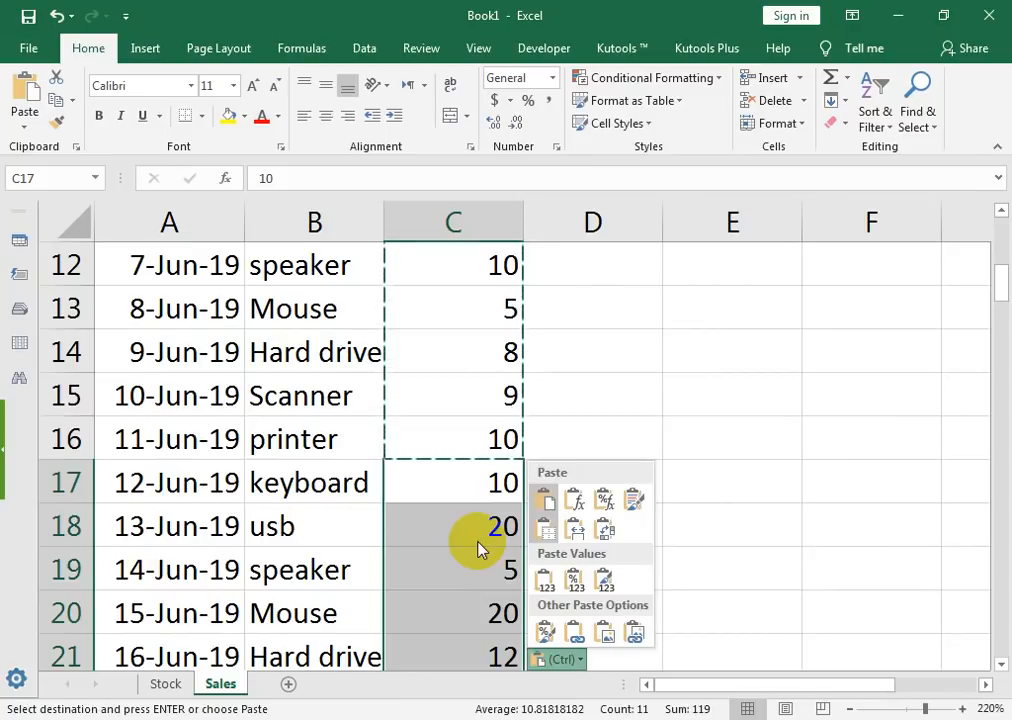
pyautogui.press('Escape')
pyautogui.click(478, 535)
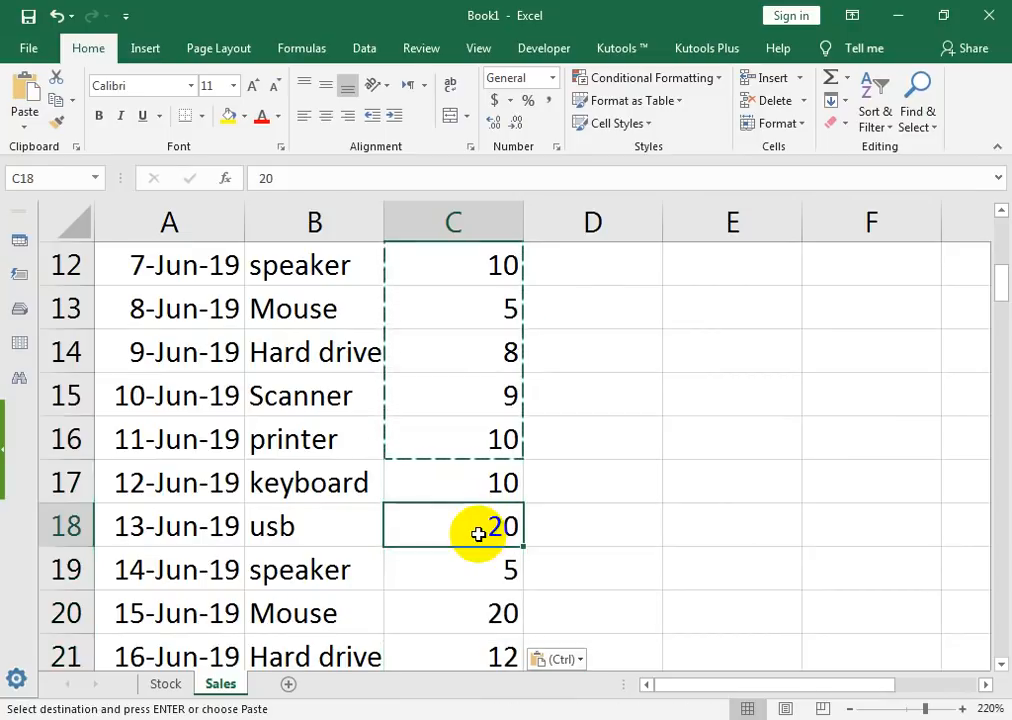
# - Paste the copied quantities again at C28 and at C39 to continue the qty column
pyautogui.press('Return')
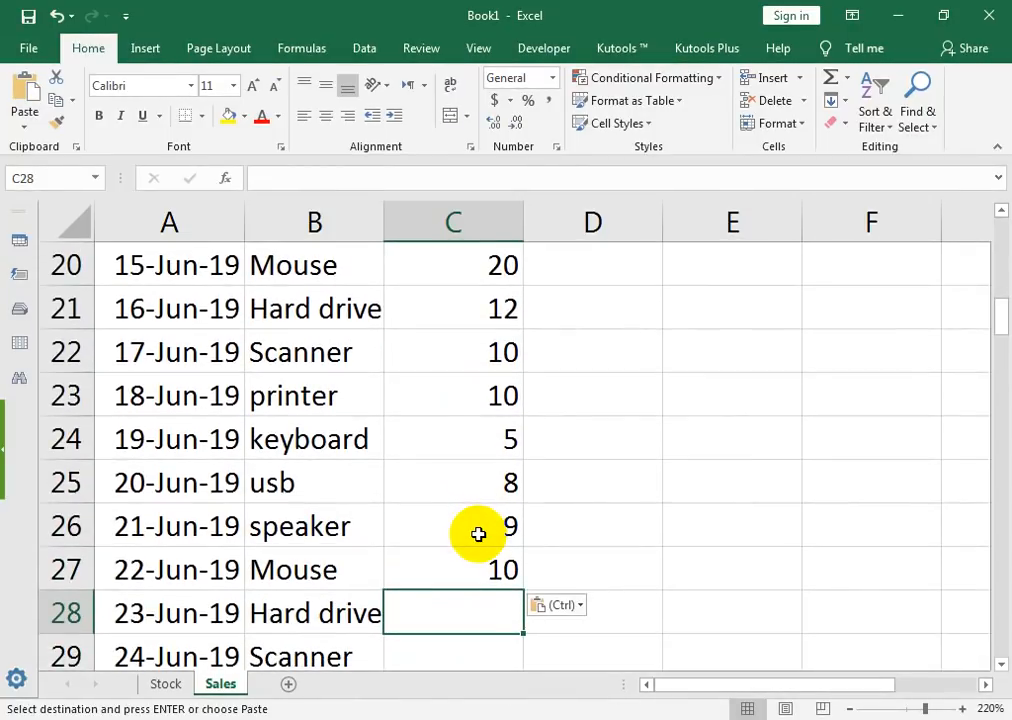
pyautogui.hotkey('ctrl', 'Down')
pyautogui.press('Down')
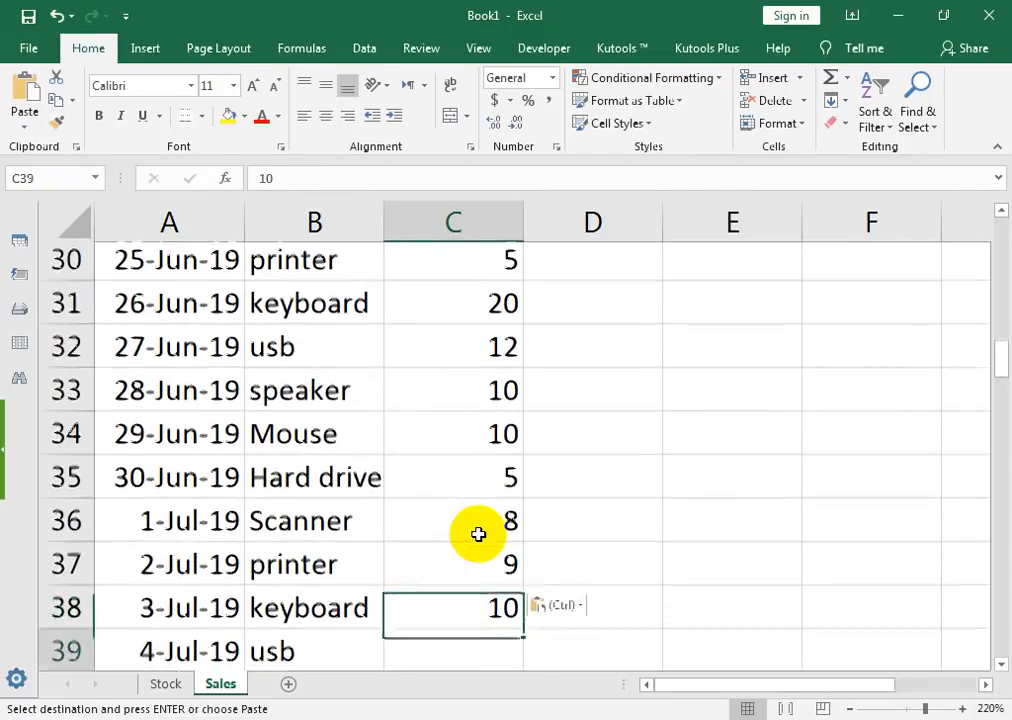
pyautogui.hotkey('ctrl', 'v')
pyautogui.press('Down')
pyautogui.press('Down')
pyautogui.press('Down')
pyautogui.press('Down')
pyautogui.press('Down')
pyautogui.press('Down')
pyautogui.press('Down')
pyautogui.press('Down')
pyautogui.press('Down')
pyautogui.press('Down')
pyautogui.press('Down')
pyautogui.press('Down')
pyautogui.press('Down')
pyautogui.press('Down')
pyautogui.press('Down')
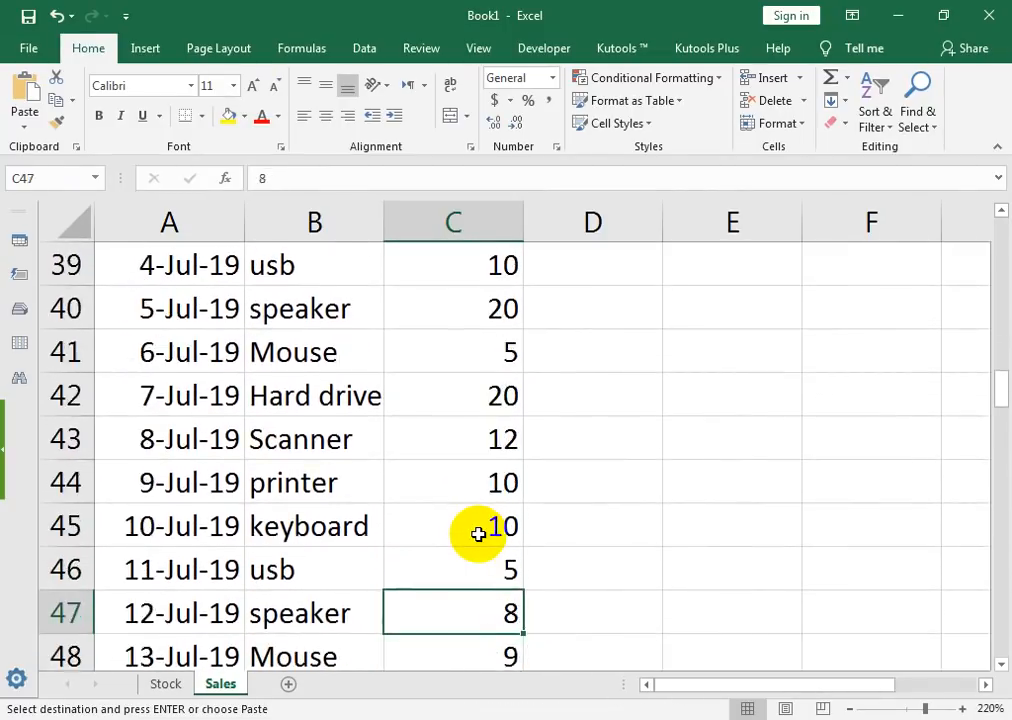
# - Paste the same block of quantities at C50 and once more at C61
pyautogui.press('Up')
pyautogui.press('Up')
pyautogui.press('Up')
pyautogui.press('Up')
pyautogui.hotkey('ctrl', 'v')
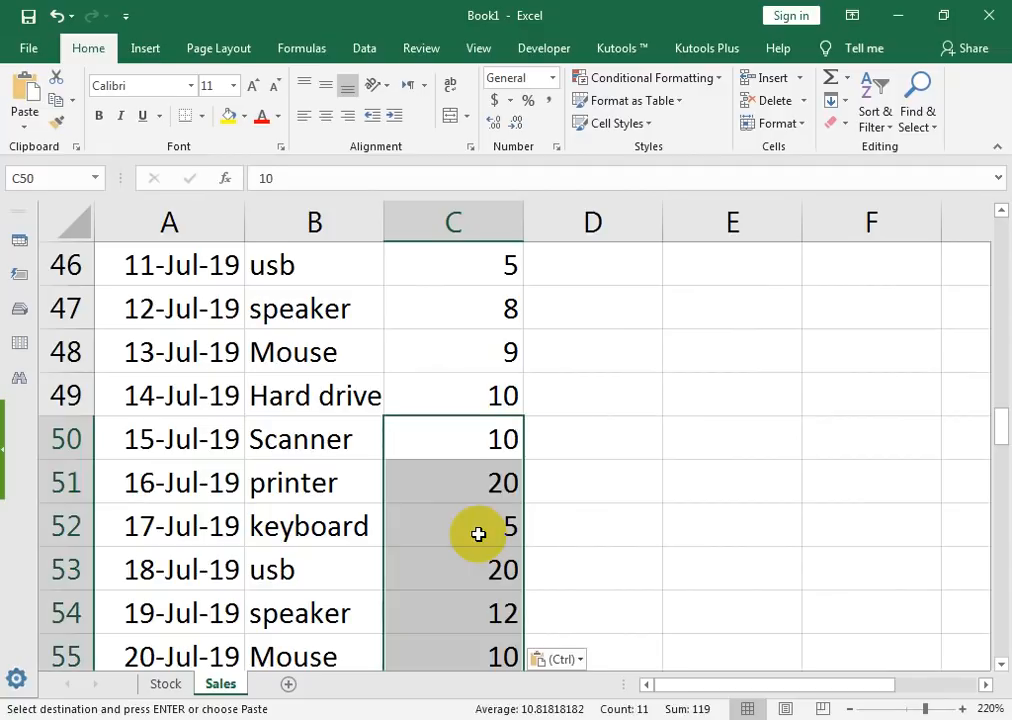
pyautogui.press('Down')
pyautogui.press('Down')
pyautogui.press('Down')
pyautogui.press('Down')
pyautogui.press('Down')
pyautogui.press('Down')
pyautogui.press('Down')
pyautogui.press('Down')
pyautogui.press('Down')
pyautogui.press('Down')
pyautogui.press('Down')
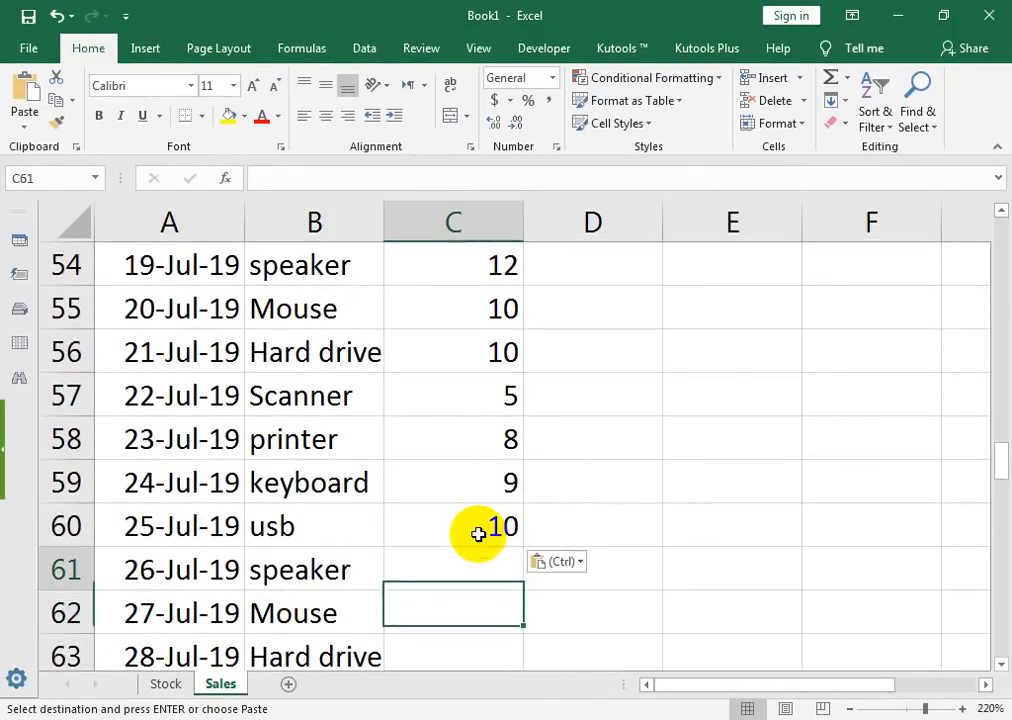
pyautogui.hotkey('ctrl', 'v')
# - Fill the quantities starting at C59 down the qty column to row 104, and go to cell D6 beneath Unti Rate
pyautogui.press('Down')
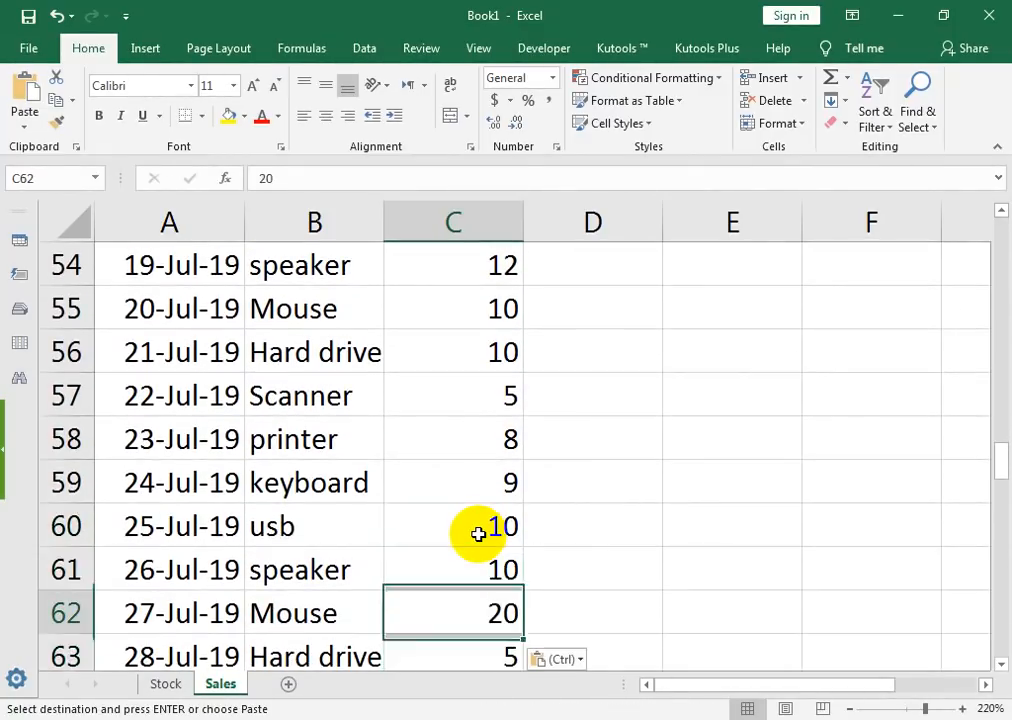
pyautogui.press('Down')
pyautogui.press('Down')
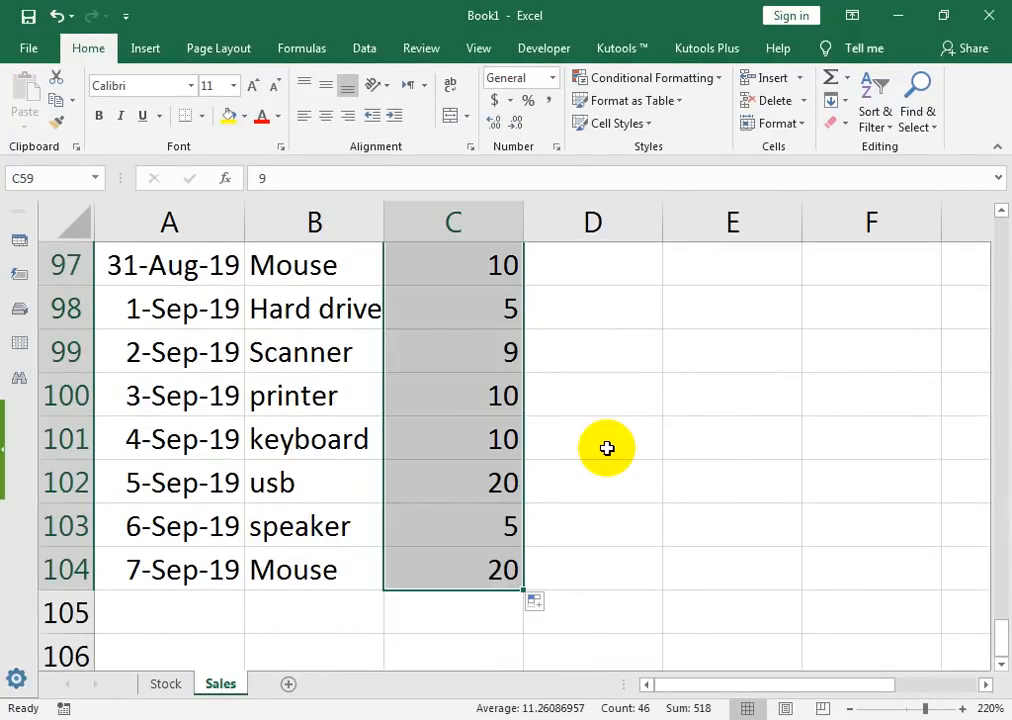
pyautogui.press('Up')
pyautogui.press('Up')
pyautogui.press('Up')
pyautogui.press('Up')
pyautogui.press('Up')
pyautogui.press('Up')
pyautogui.press('Up')
pyautogui.press('Up')
pyautogui.press('Up')
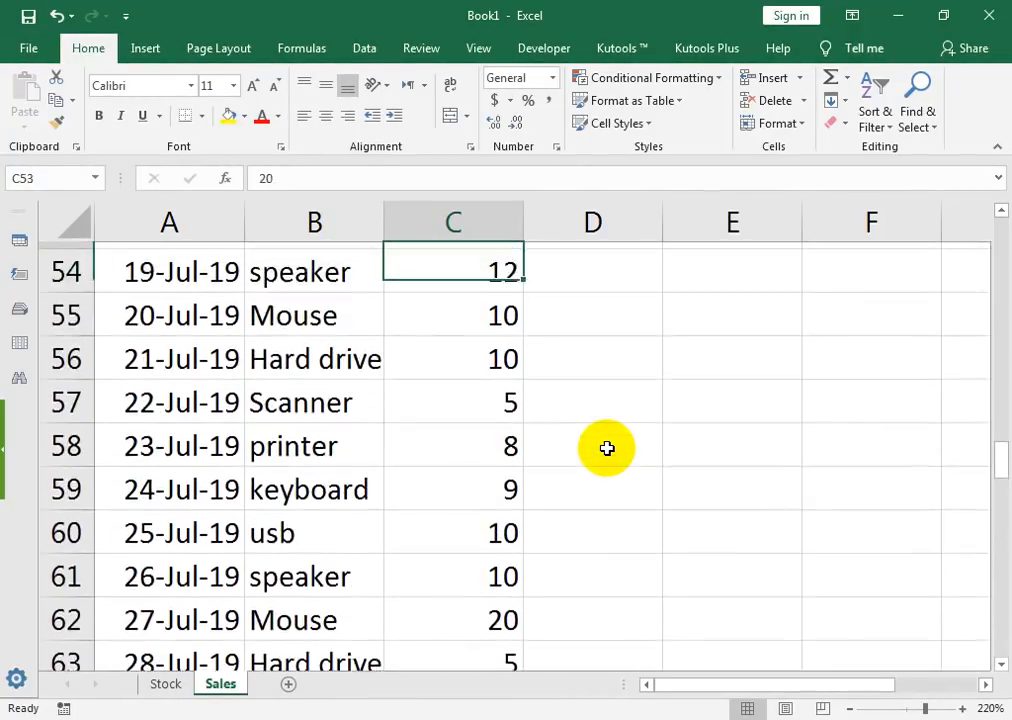
pyautogui.press('Right')
pyautogui.hotkey('ctrl', 'Up')
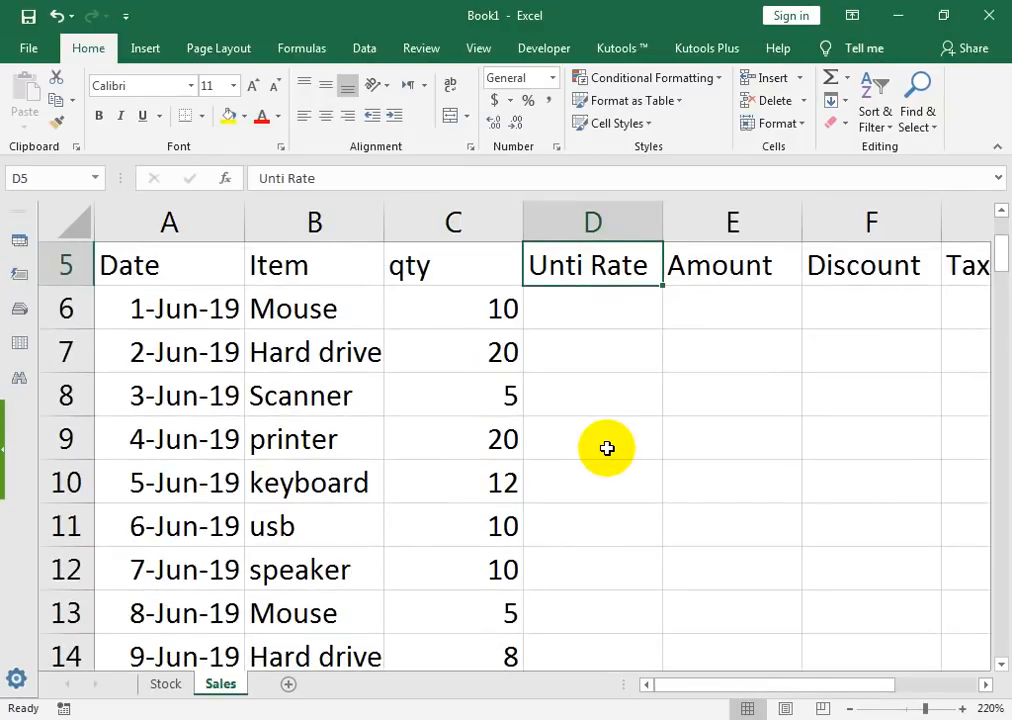
pyautogui.press('Up')
pyautogui.press('Up')
pyautogui.press('Up')
pyautogui.press('Up')
pyautogui.press('Down')
pyautogui.press('Down')
pyautogui.press('Down')
pyautogui.press('Down')
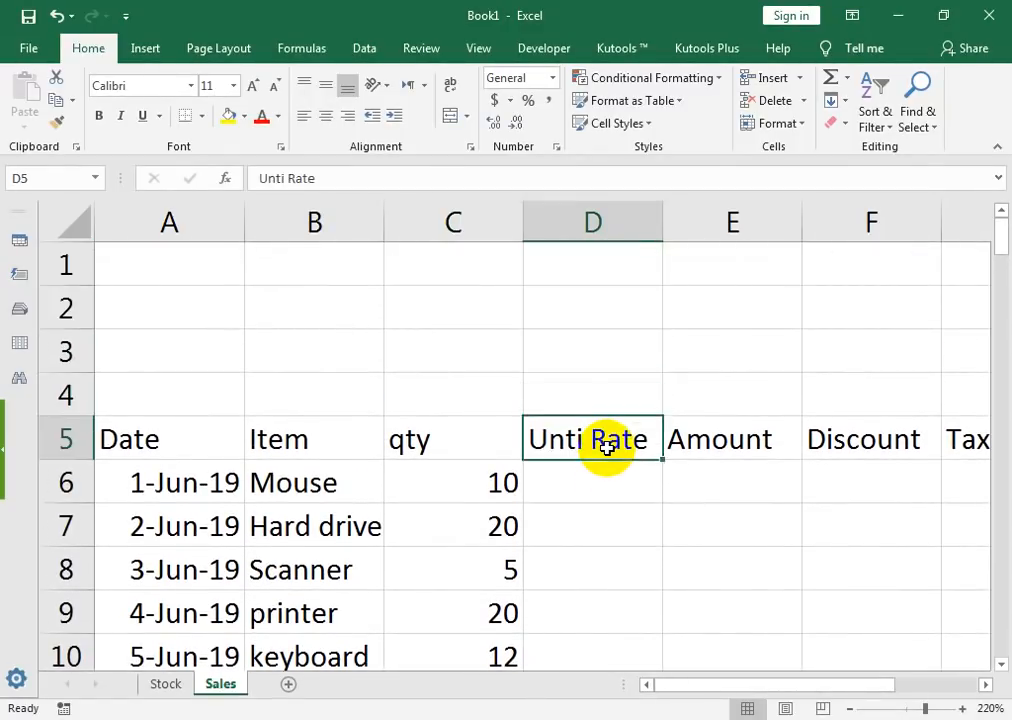
pyautogui.press('Down')
pyautogui.press('Down')
pyautogui.press('Up')
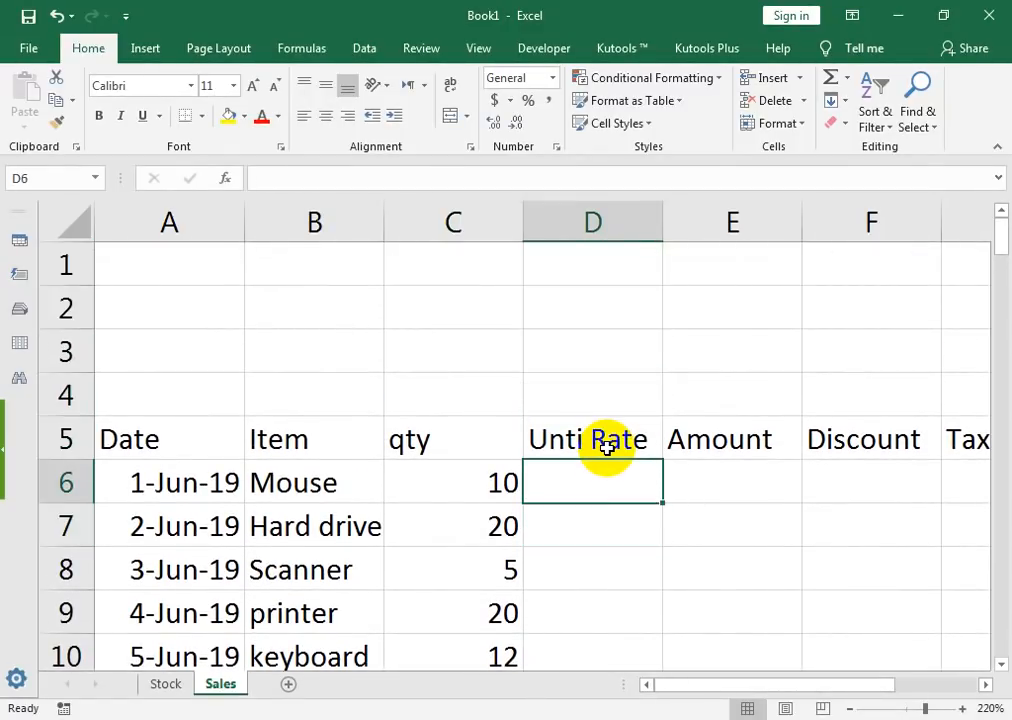
pyautogui.write('=vo')
pyautogui.press('Tab')
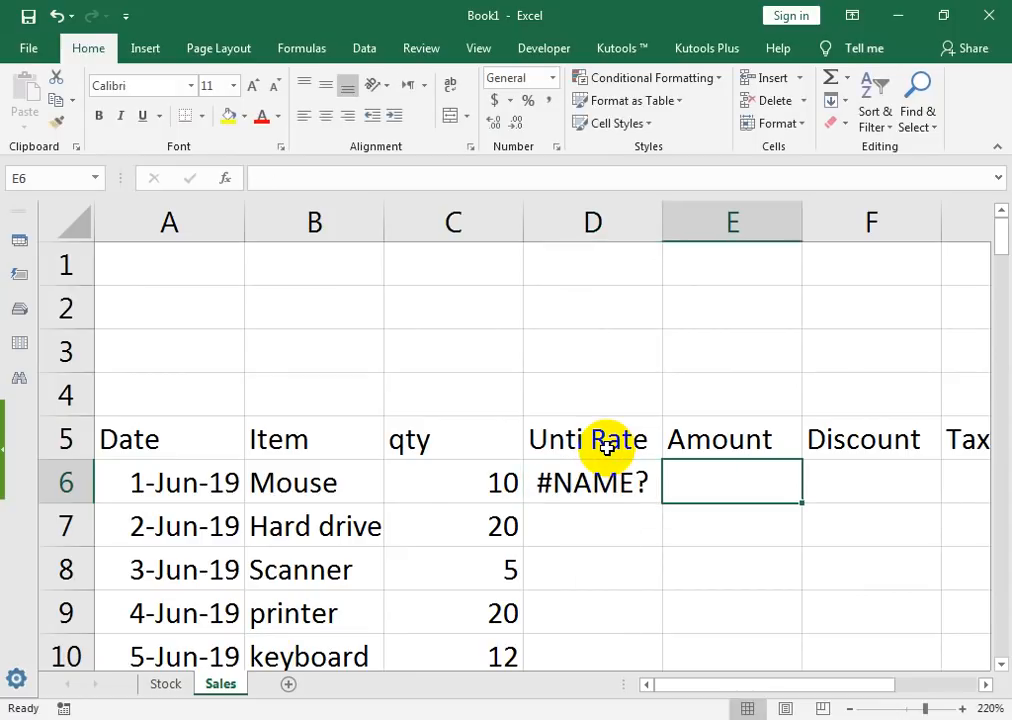
pyautogui.hotkey('shift', 'Tab')
pyautogui.press('BackSpace')
# - Begin a VLOOKUP formula in D6 with B6 as the lookup value and A1:C8 of the Stock sheet as the table array
pyautogui.write('=vlo')
pyautogui.press('Tab')
pyautogui.press('Left')
pyautogui.press('Left')
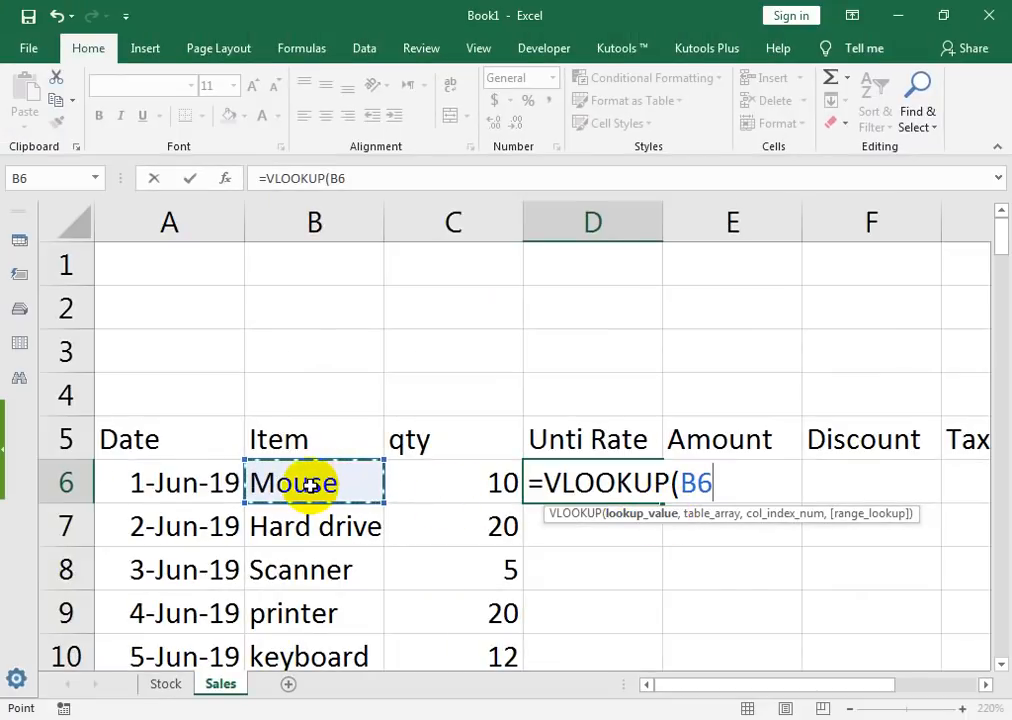
pyautogui.write(',')
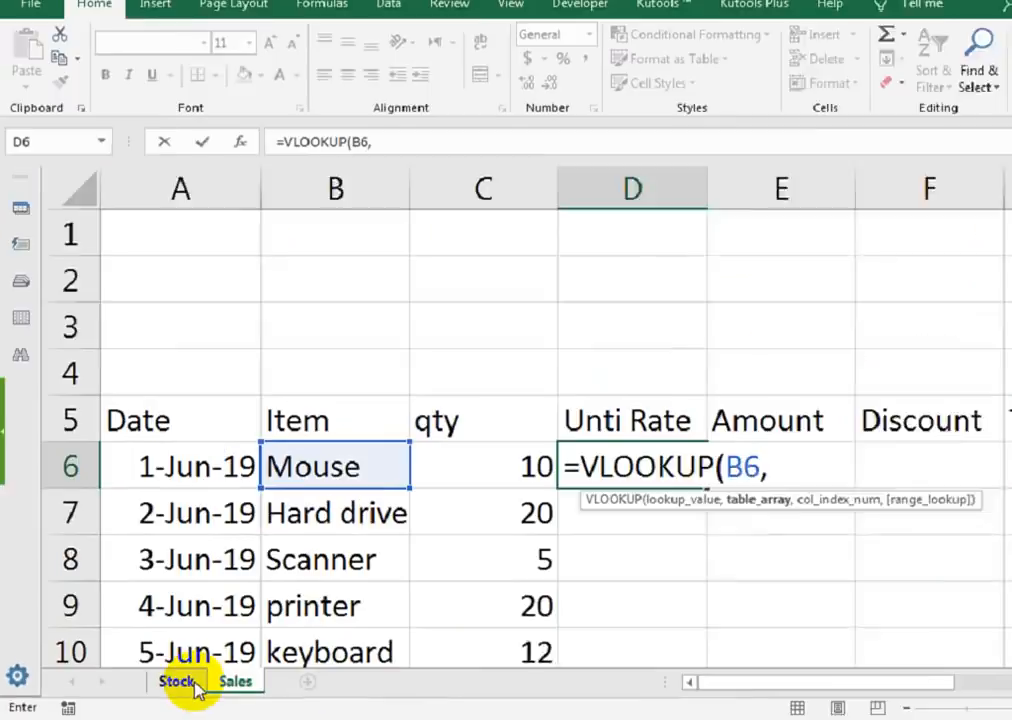
pyautogui.click(178, 683)
pyautogui.moveTo(165, 264); pyautogui.dragTo(413, 574)
# - Complete the VLOOKUP with column index 3 and FALSE for an exact match
pyautogui.write(',')
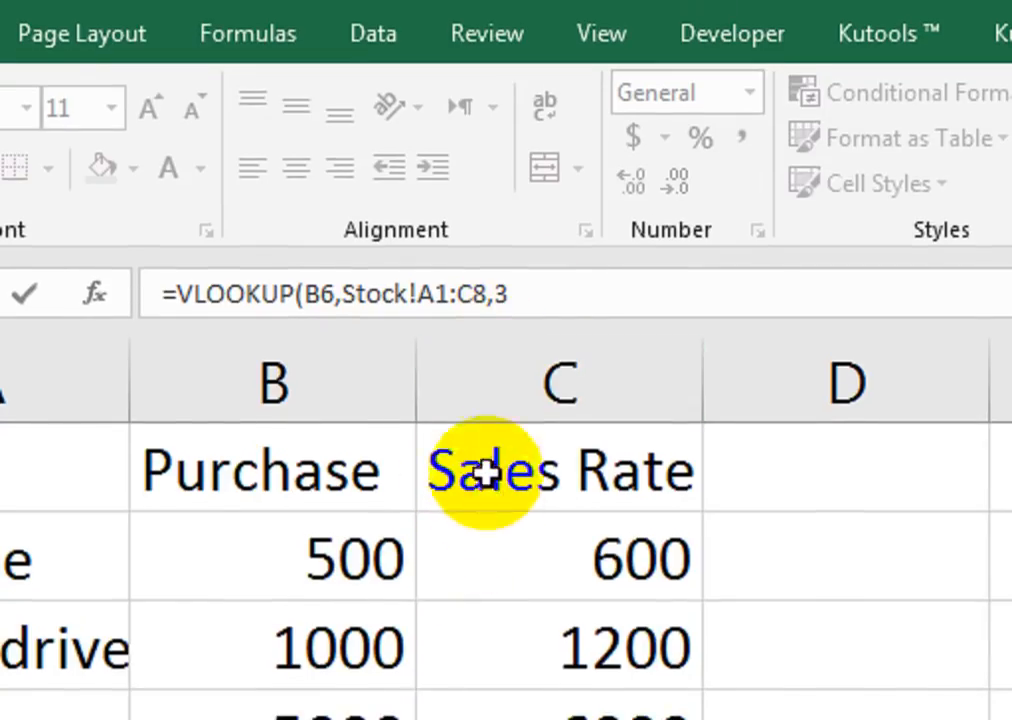
pyautogui.click(533, 308)
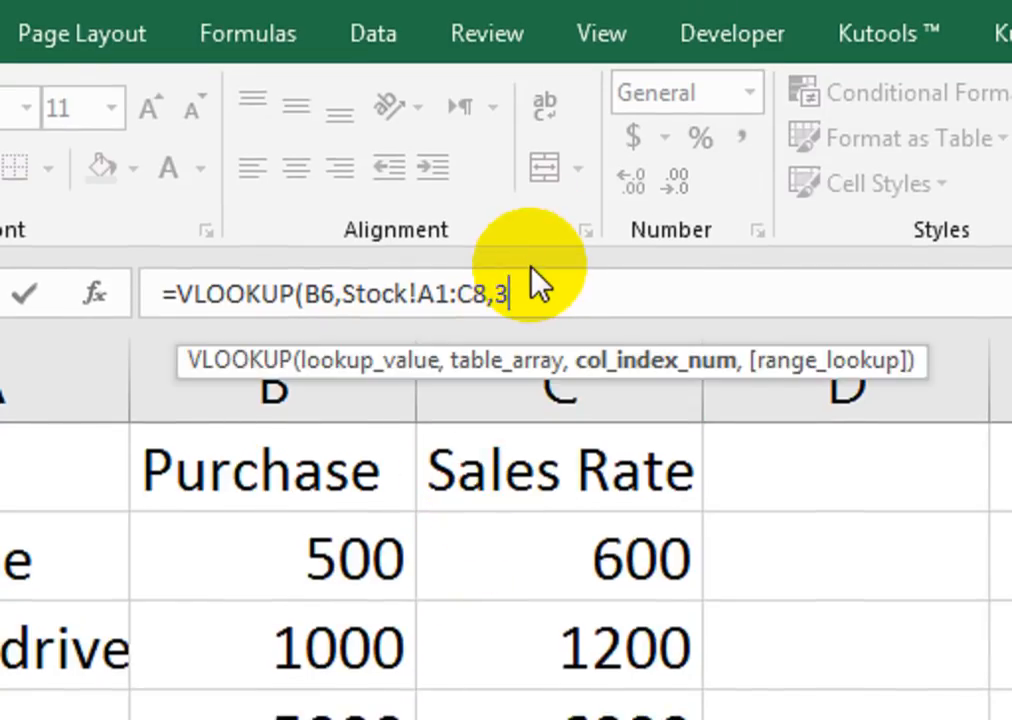
pyautogui.write(',')
pyautogui.press('Down')
pyautogui.press('Up')
pyautogui.press('Down')
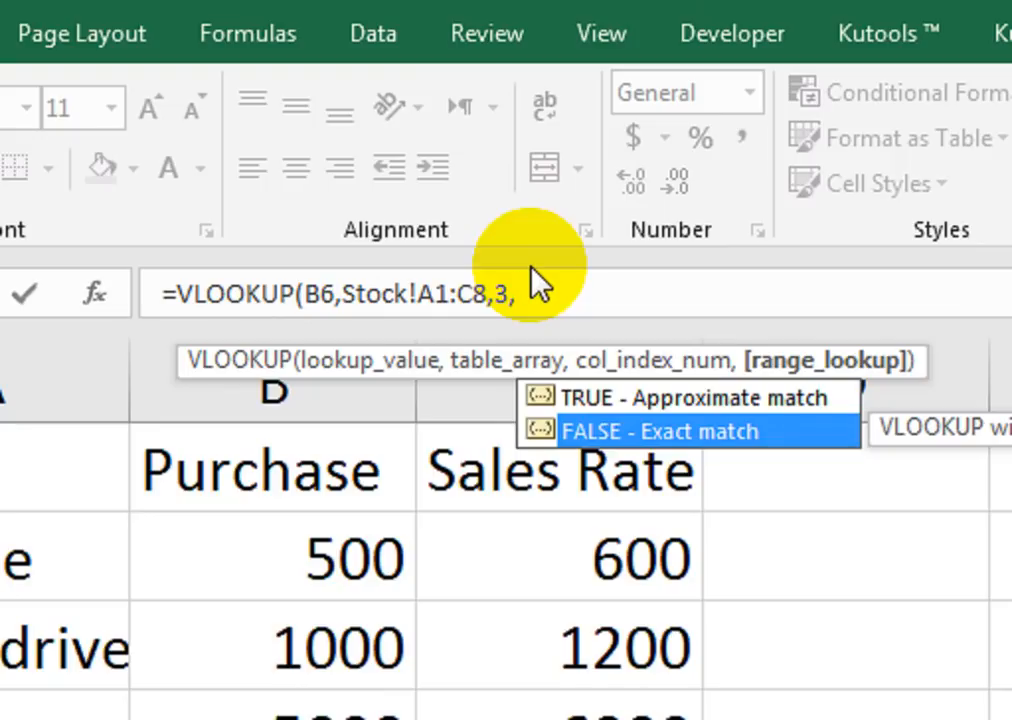
pyautogui.press('Tab')
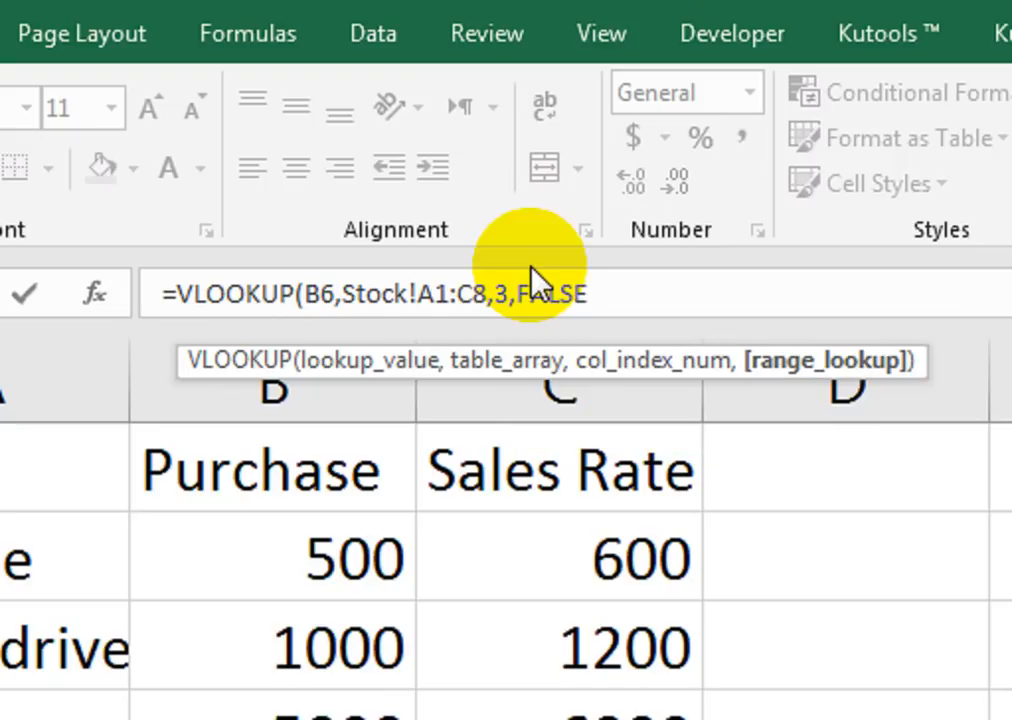
pyautogui.write(')')
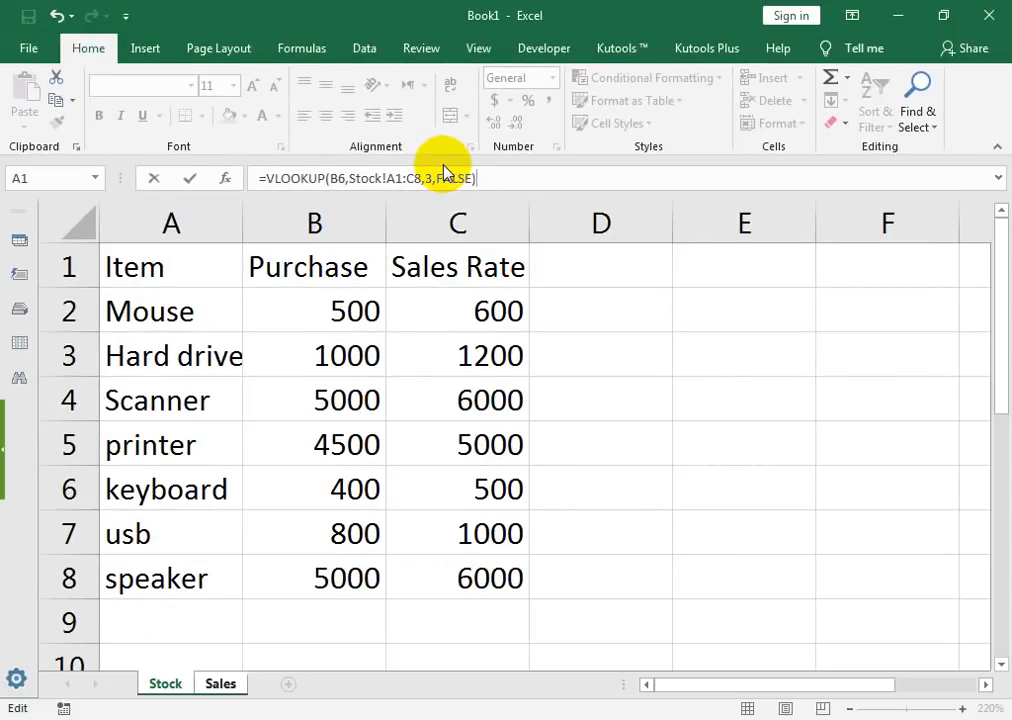
pyautogui.press('Return')
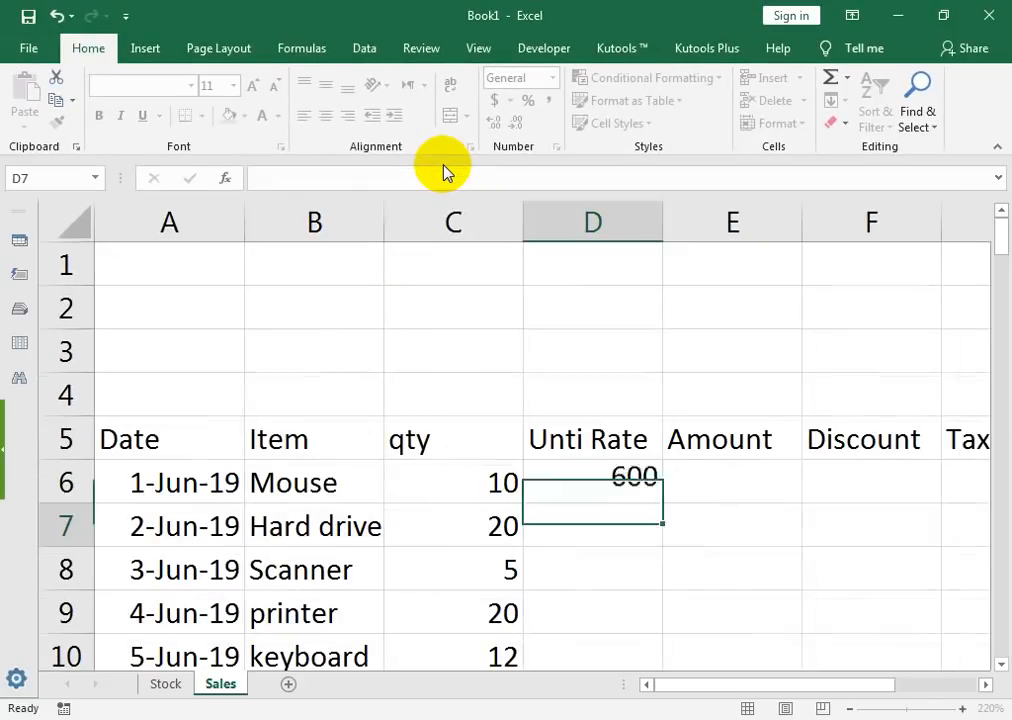
# - Make the Stock range in D6's VLOOKUP absolute as $A$1:$C$8 and fill the formula down the Unti Rate column to row 104
pyautogui.click(190, 682)
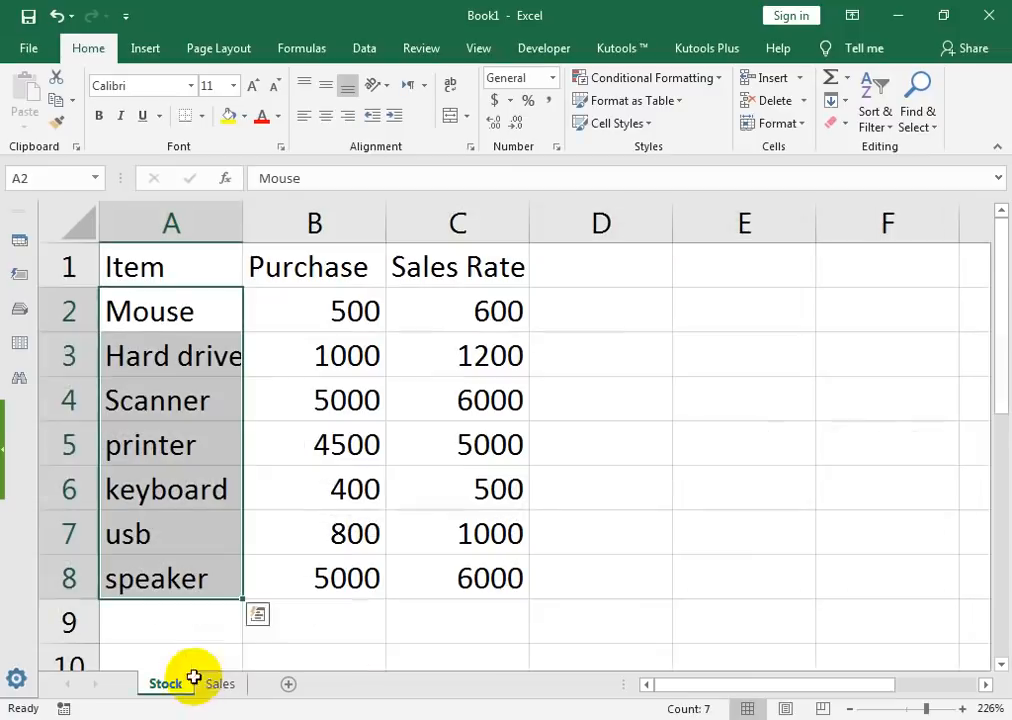
pyautogui.click(429, 318)
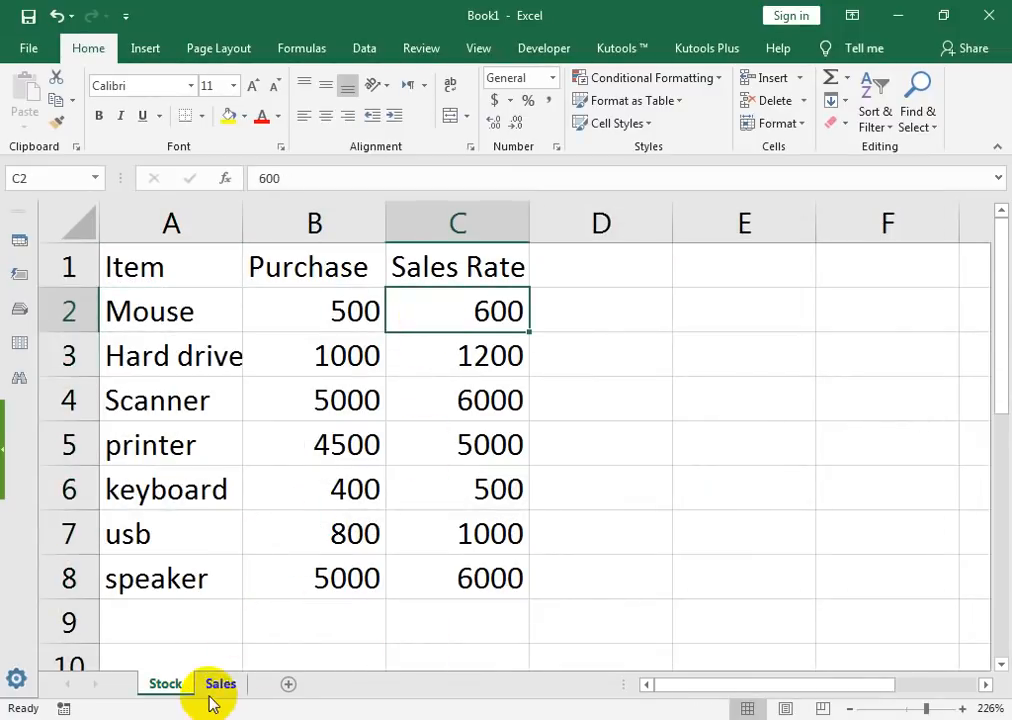
pyautogui.click(211, 695)
pyautogui.doubleClick(562, 493)
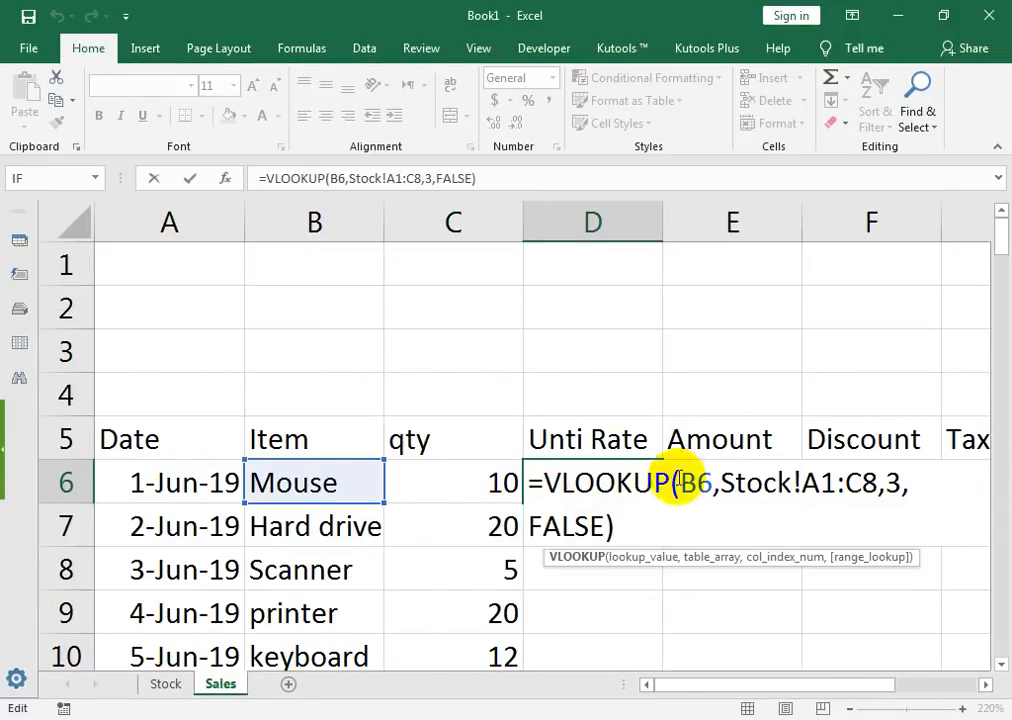
pyautogui.moveTo(801, 483); pyautogui.dragTo(880, 487)
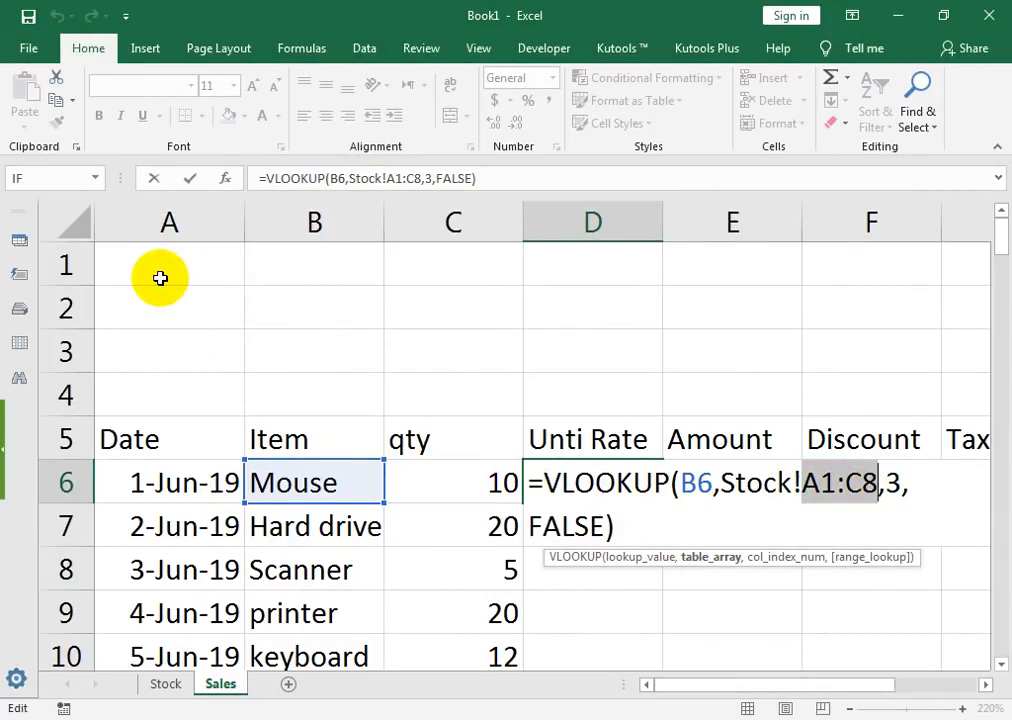
pyautogui.press('F4')
pyautogui.press('Return')
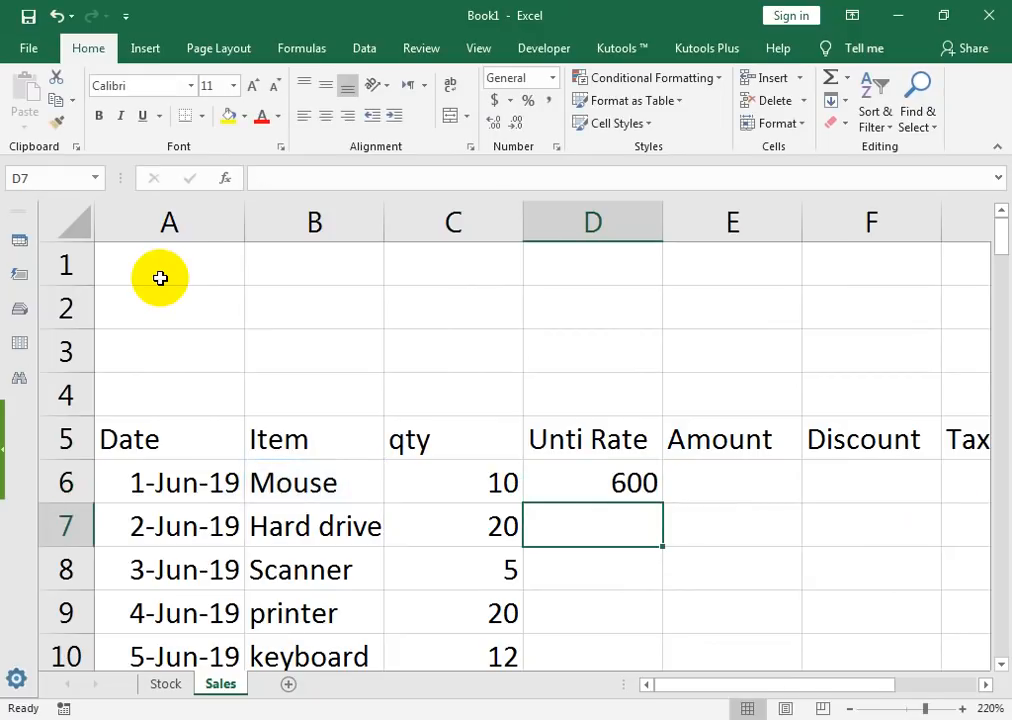
pyautogui.click(599, 488)
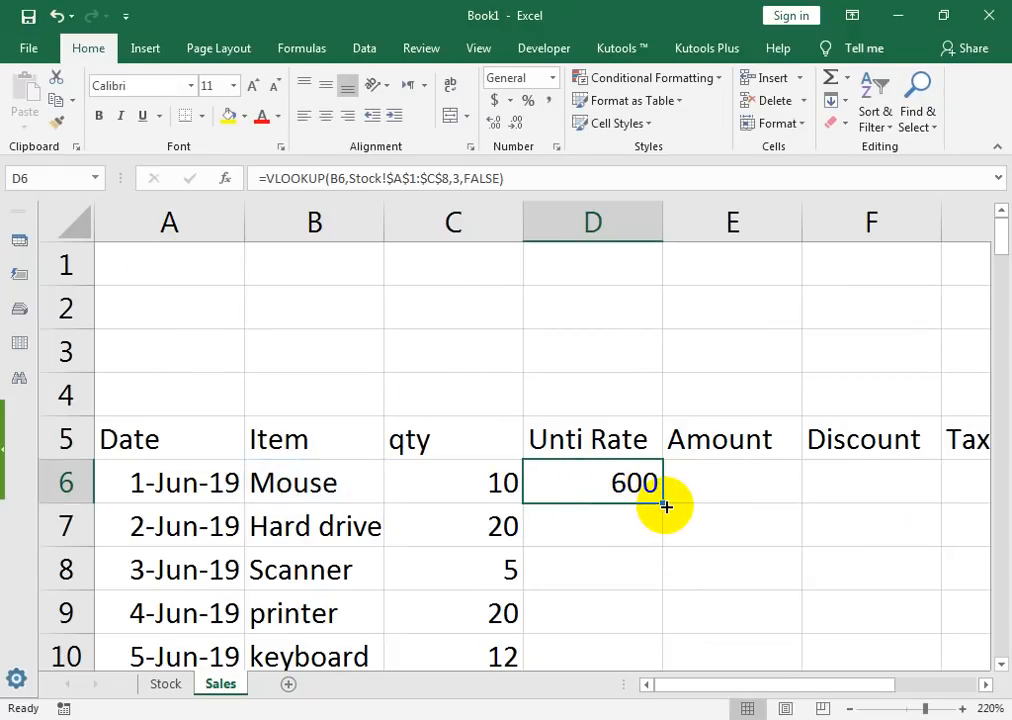
pyautogui.doubleClick(661, 503)
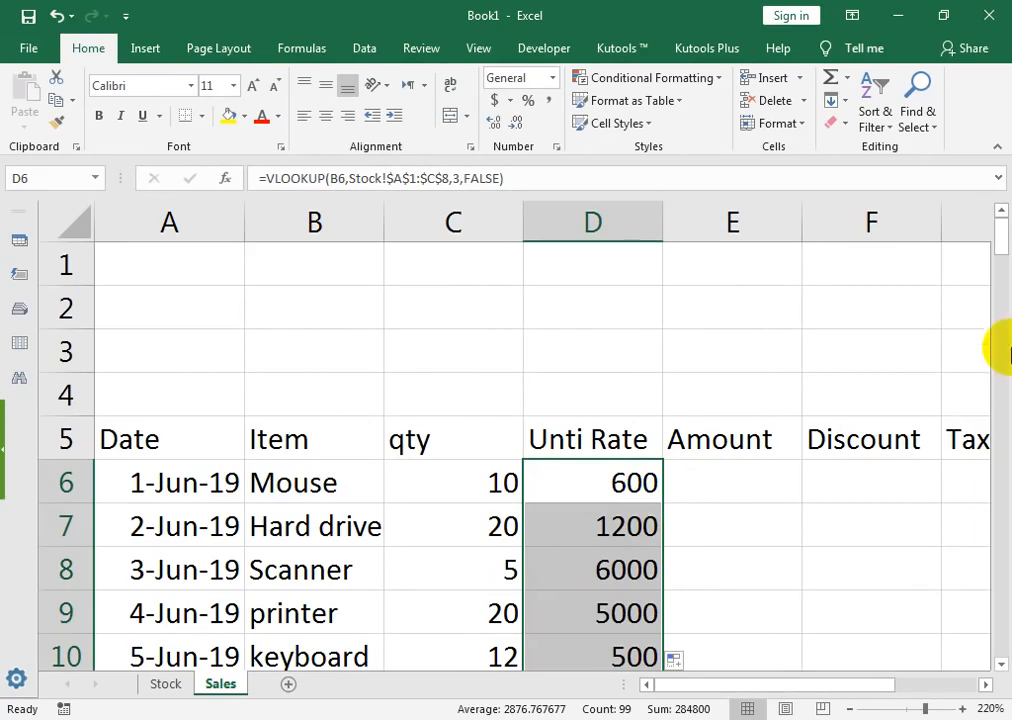
# - Correct the header in D5 to read Unit Rate
pyautogui.moveTo(996, 228); pyautogui.dragTo(996, 192)
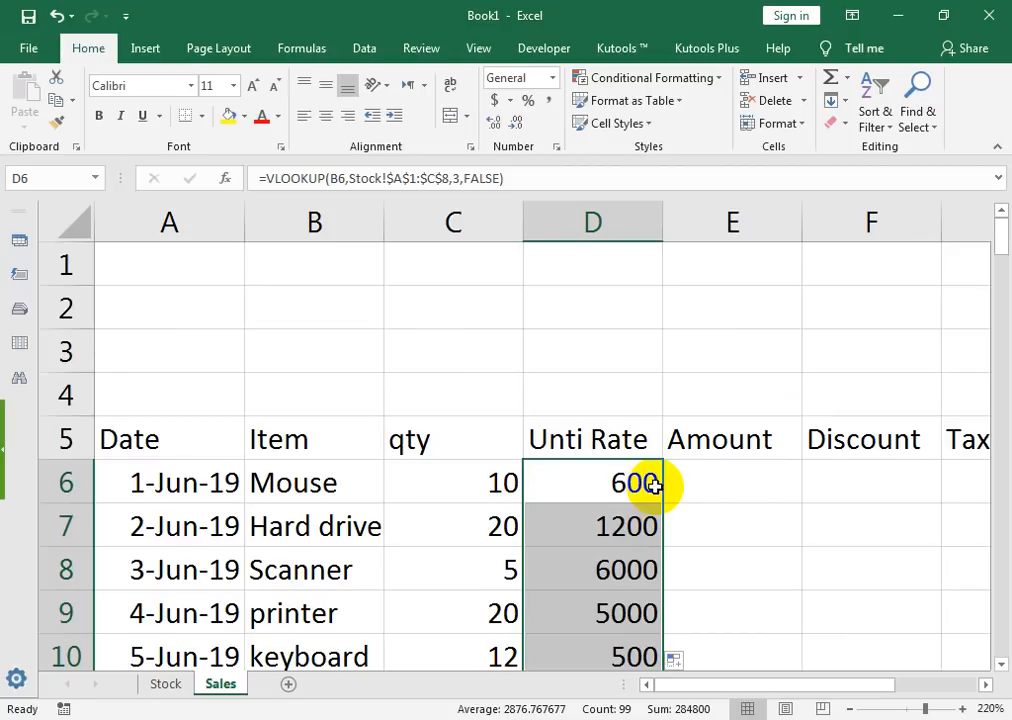
pyautogui.doubleClick(556, 440)
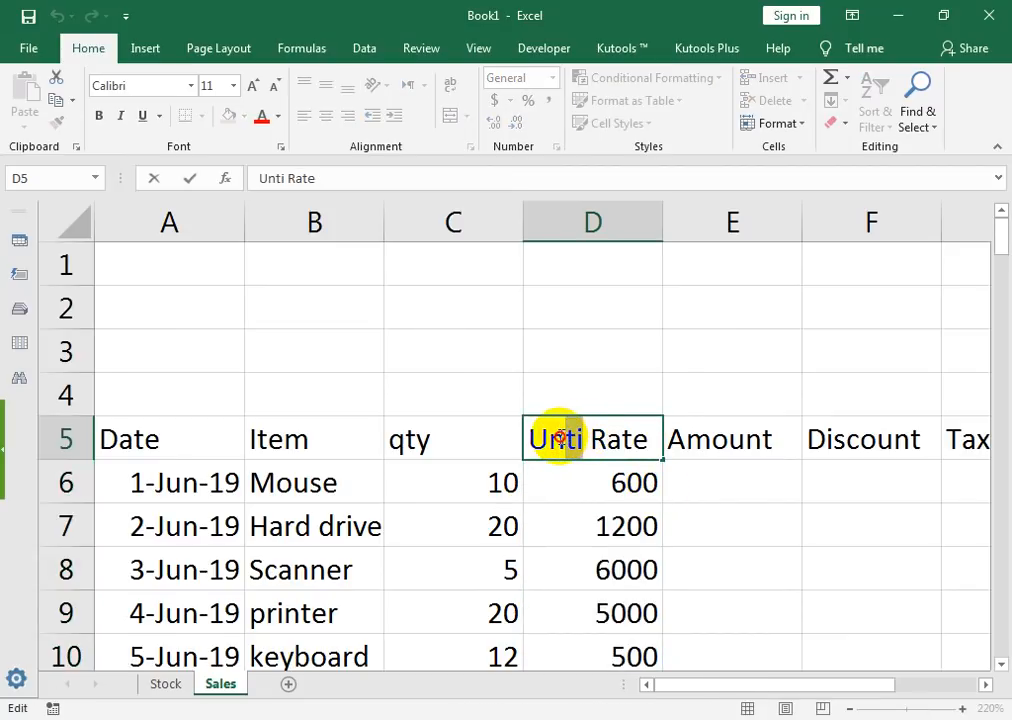
pyautogui.doubleClick(557, 439)
pyautogui.write('Unit')
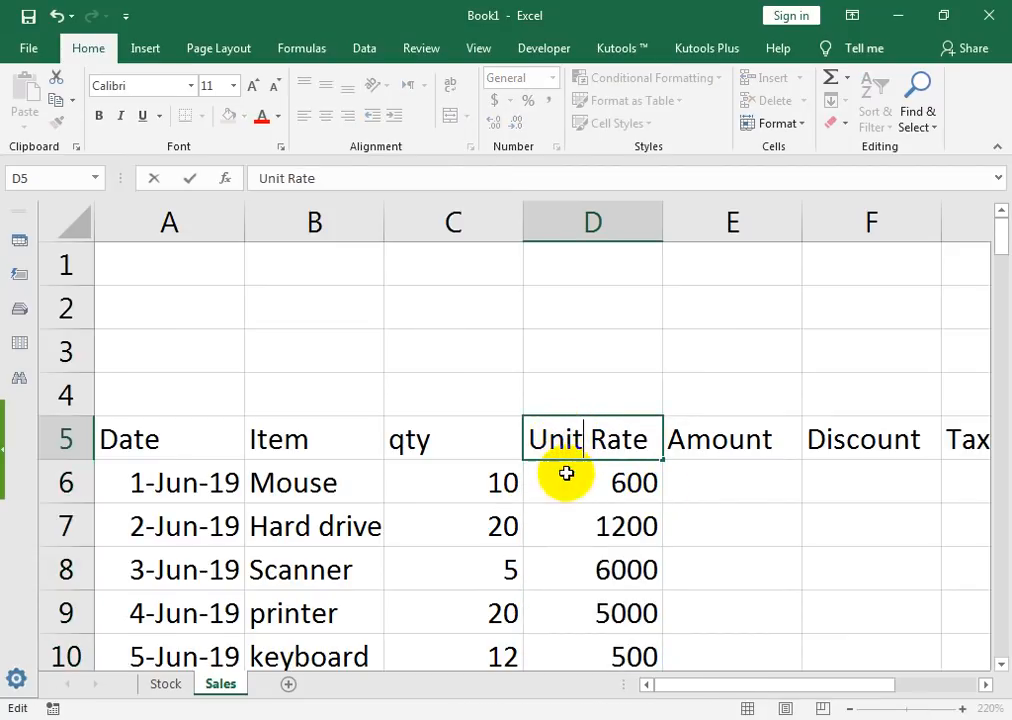
pyautogui.press('Return')
pyautogui.press('Return')
# - Enter =D6*C6 in E6 and fill the formula down the Amount column
pyautogui.click(720, 463)
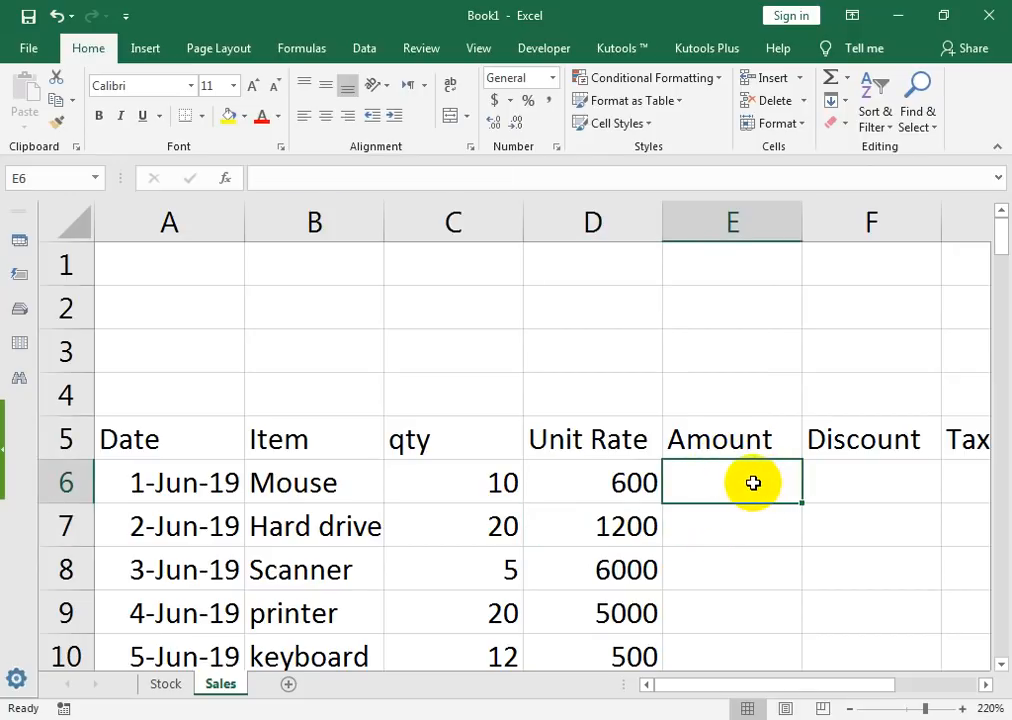
pyautogui.write('=')
pyautogui.press('Left')
pyautogui.write('*')
pyautogui.press('Left')
pyautogui.press('Left')
pyautogui.press('Return')
pyautogui.click(752, 468)
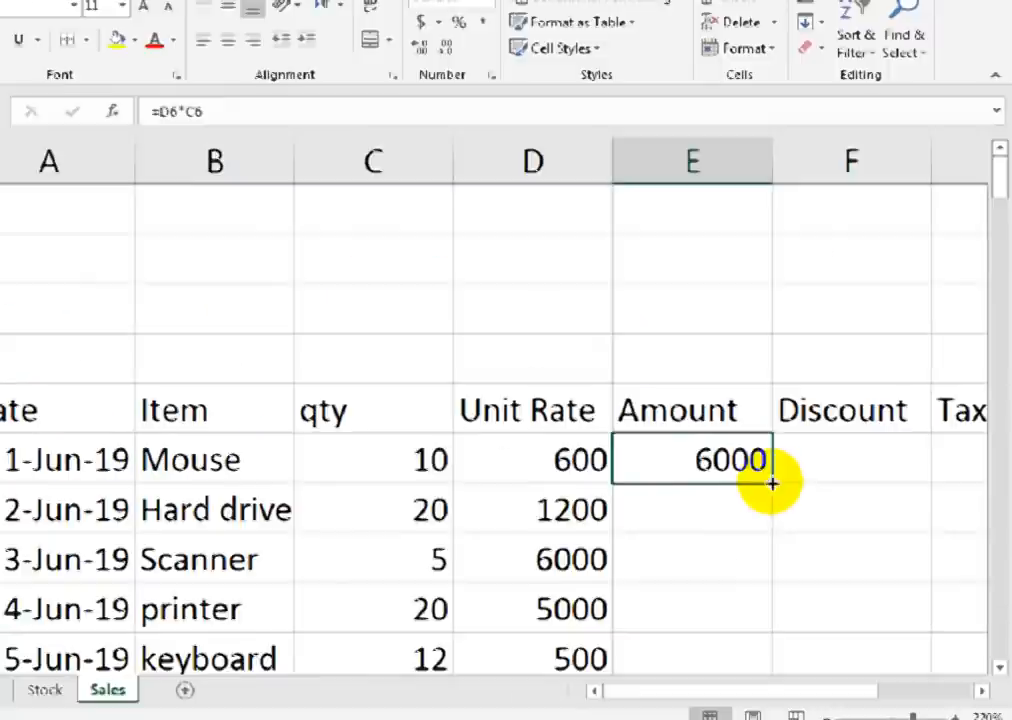
pyautogui.doubleClick(801, 502)
# - Calculate a 2 percent discount in F6 with =E6*2/100 and fill it down the Discount column
pyautogui.click(827, 483)
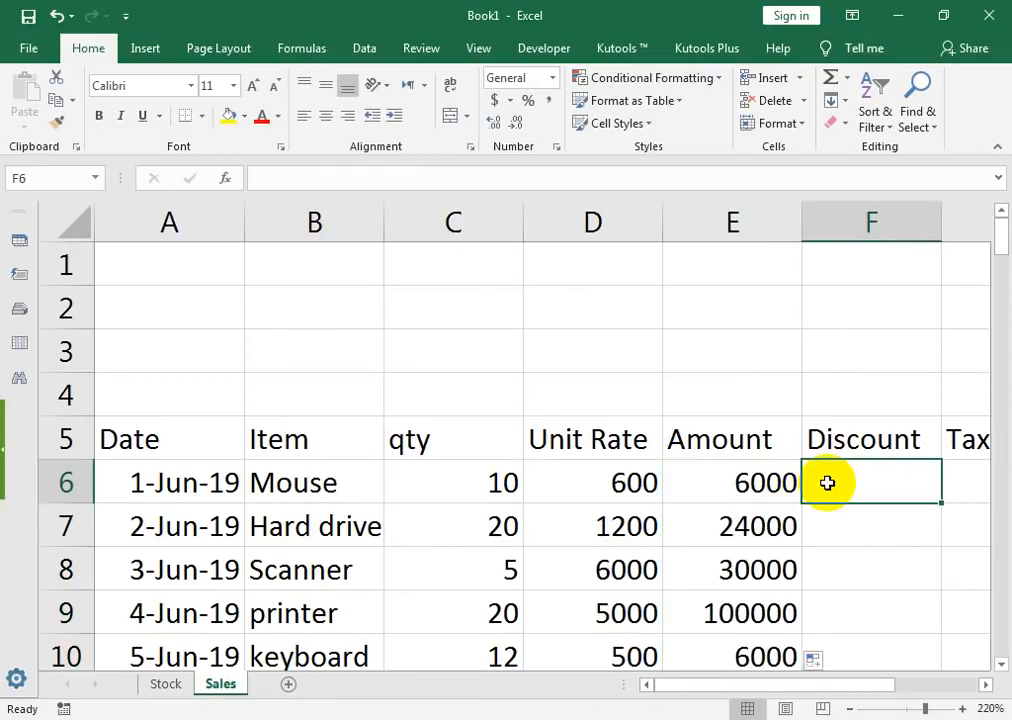
pyautogui.write('=')
pyautogui.click(721, 476)
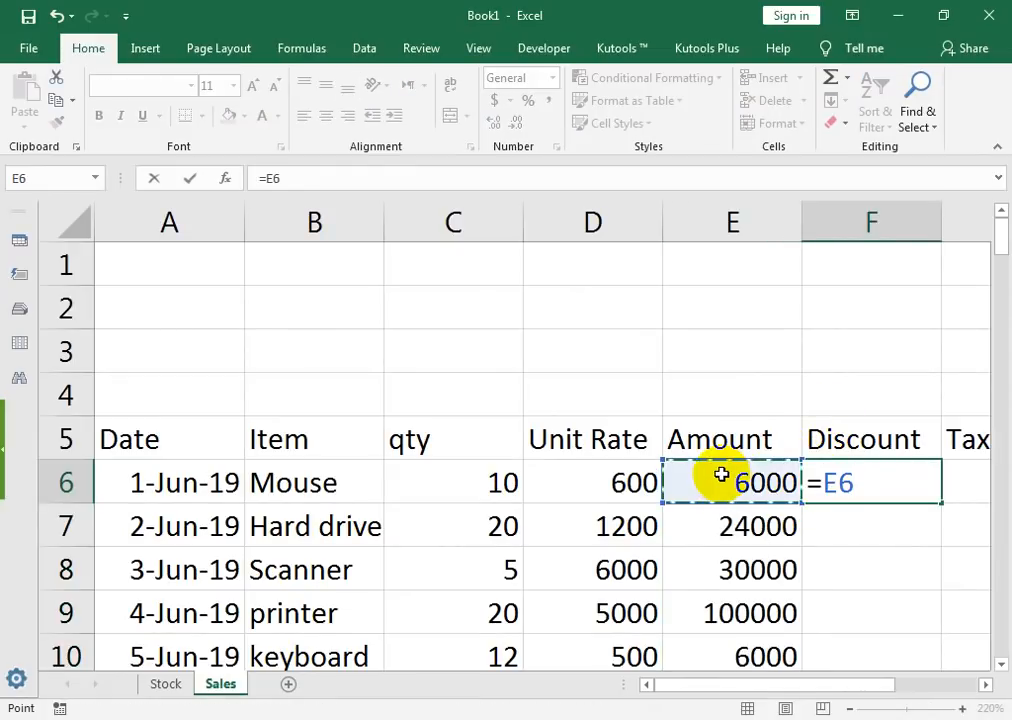
pyautogui.write('*2/100')
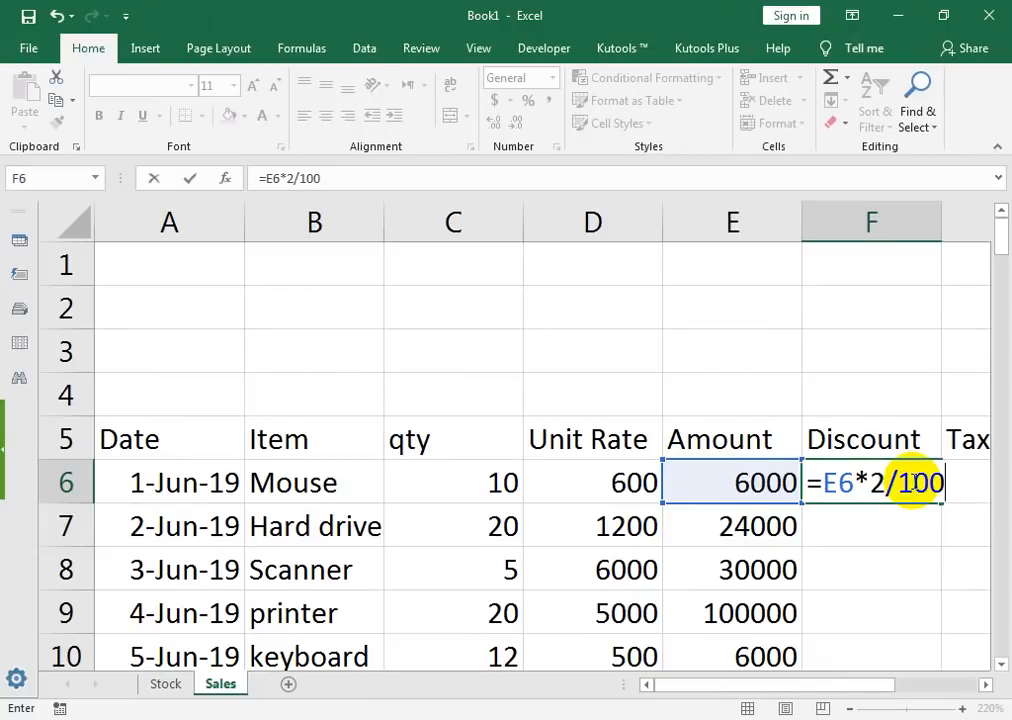
pyautogui.press('Return')
pyautogui.click(864, 447)
pyautogui.doubleClick(942, 504)
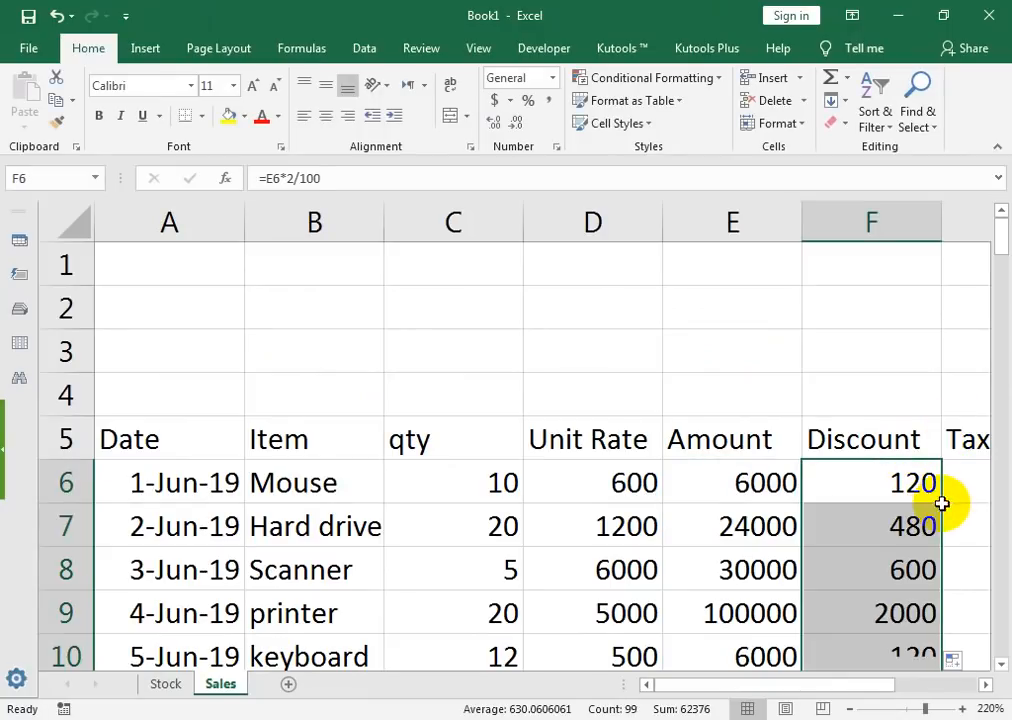
# - Calculate a 5 percent tax in G6 with =E6*5/100 and fill it down the Tax column
pyautogui.moveTo(973, 477); pyautogui.dragTo(910, 472)
pyautogui.click(571, 473)
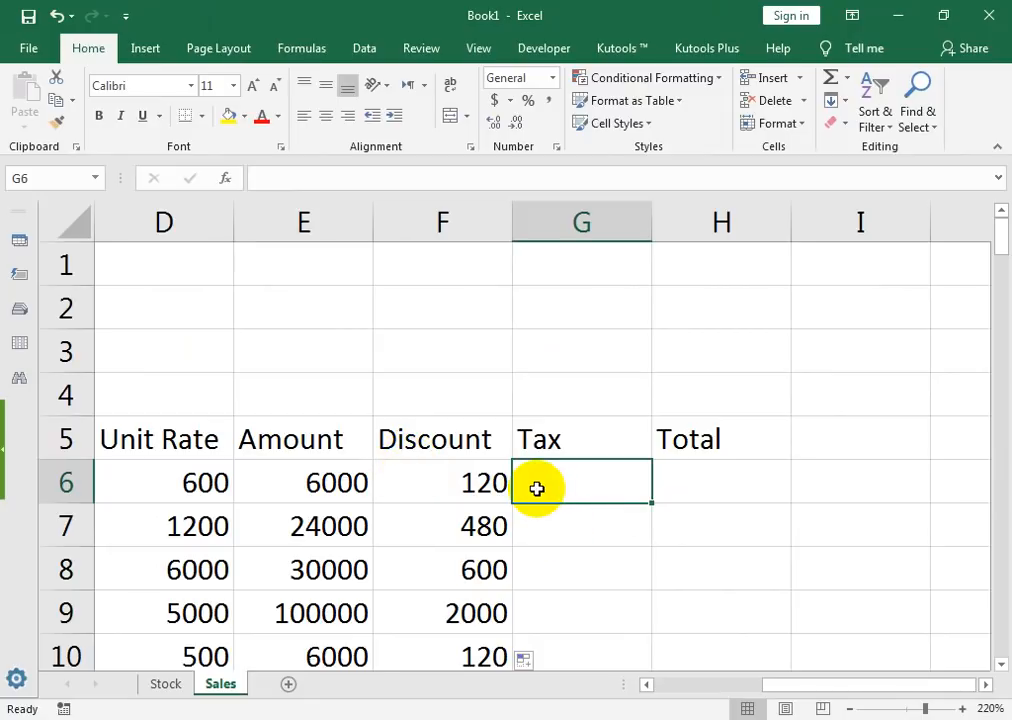
pyautogui.write('=')
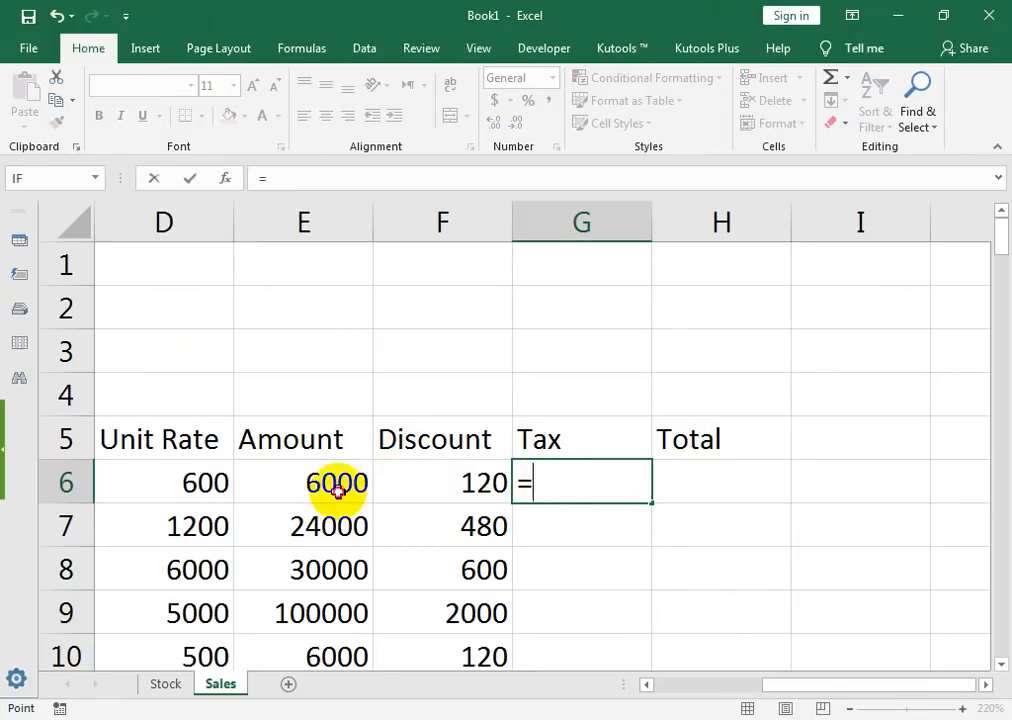
pyautogui.click(337, 484)
pyautogui.write('*')
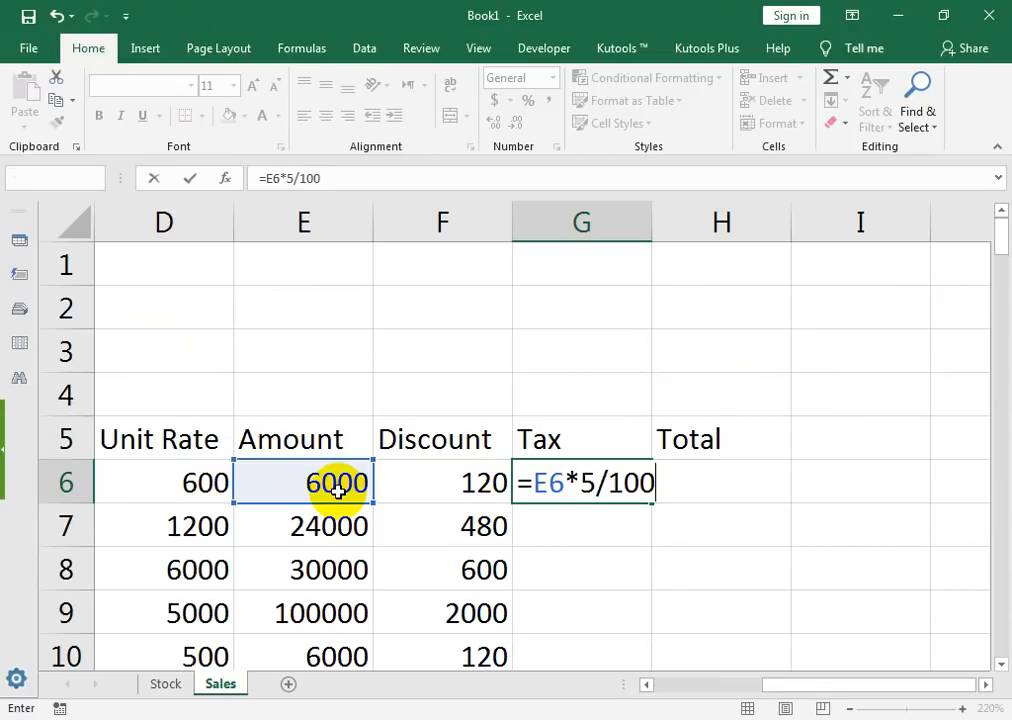
pyautogui.press('Return')
pyautogui.click(535, 472)
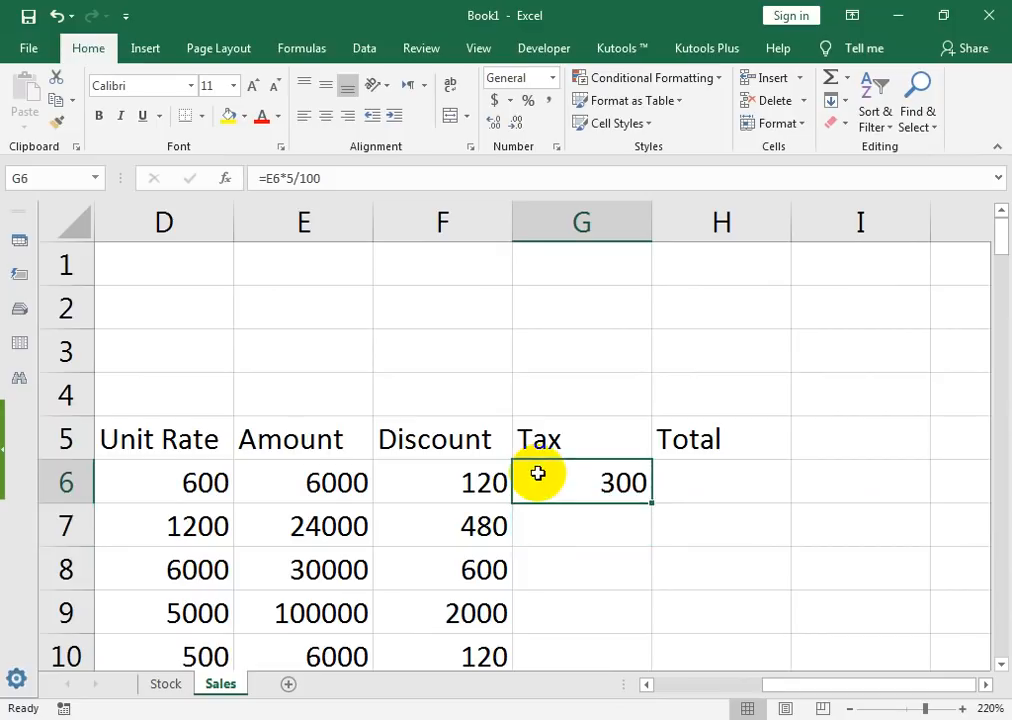
pyautogui.doubleClick(653, 499)
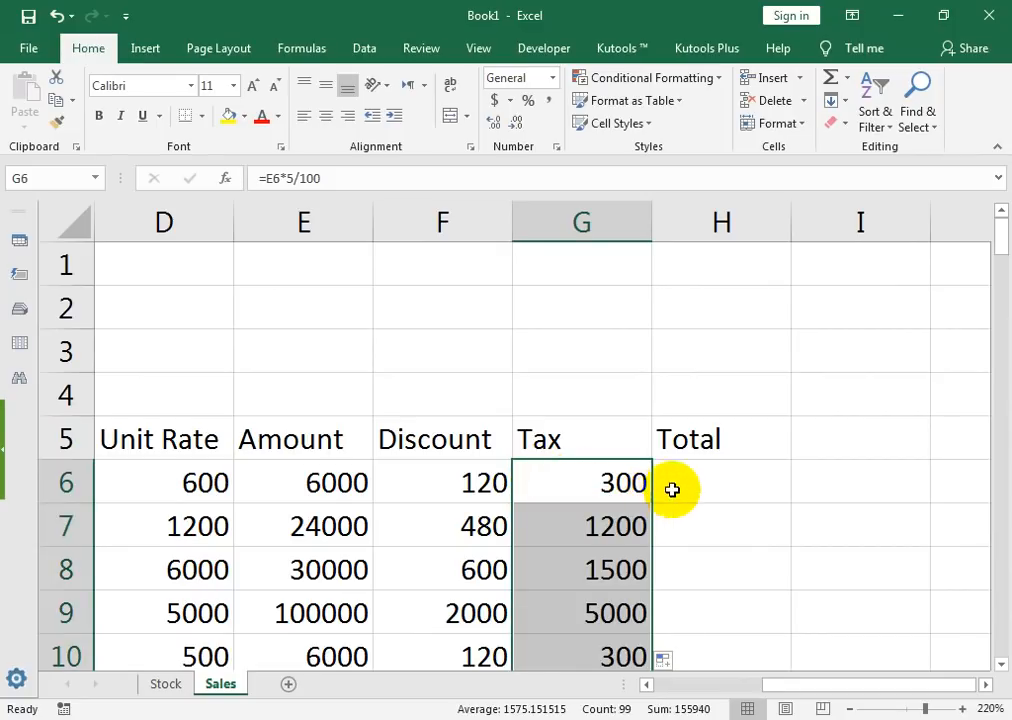
# - Enter the total formula =E6-F6+G6 in H6 beneath Total
pyautogui.click(671, 488)
pyautogui.write('=')
pyautogui.click(248, 477)
pyautogui.write('-')
pyautogui.click(447, 467)
pyautogui.write('+')
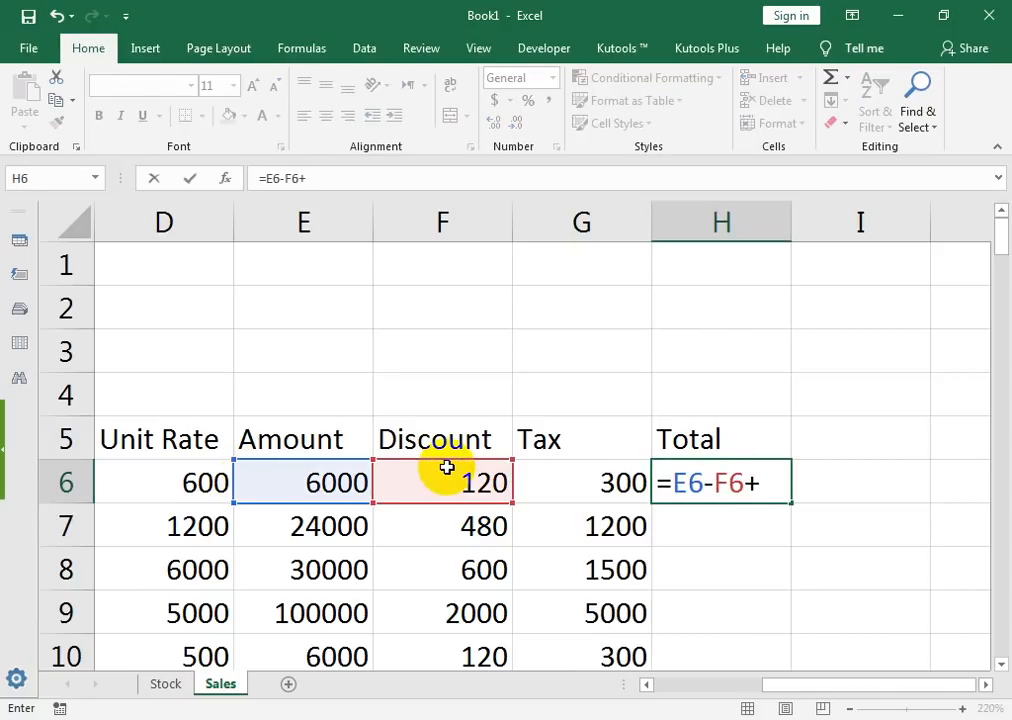
pyautogui.click(555, 472)
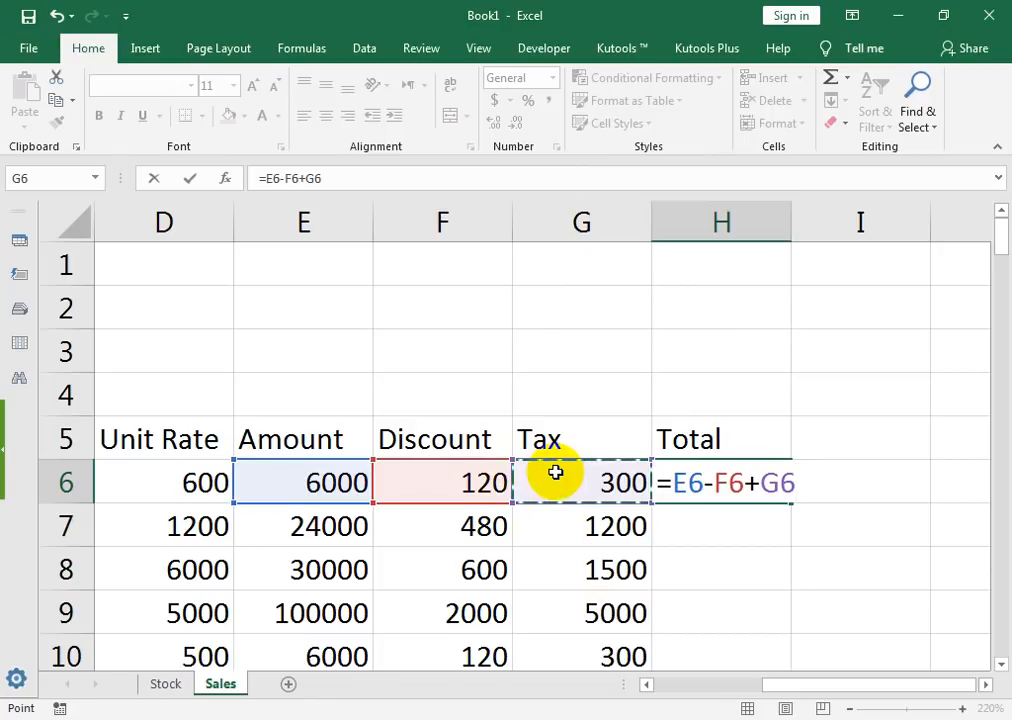
pyautogui.press('Return')
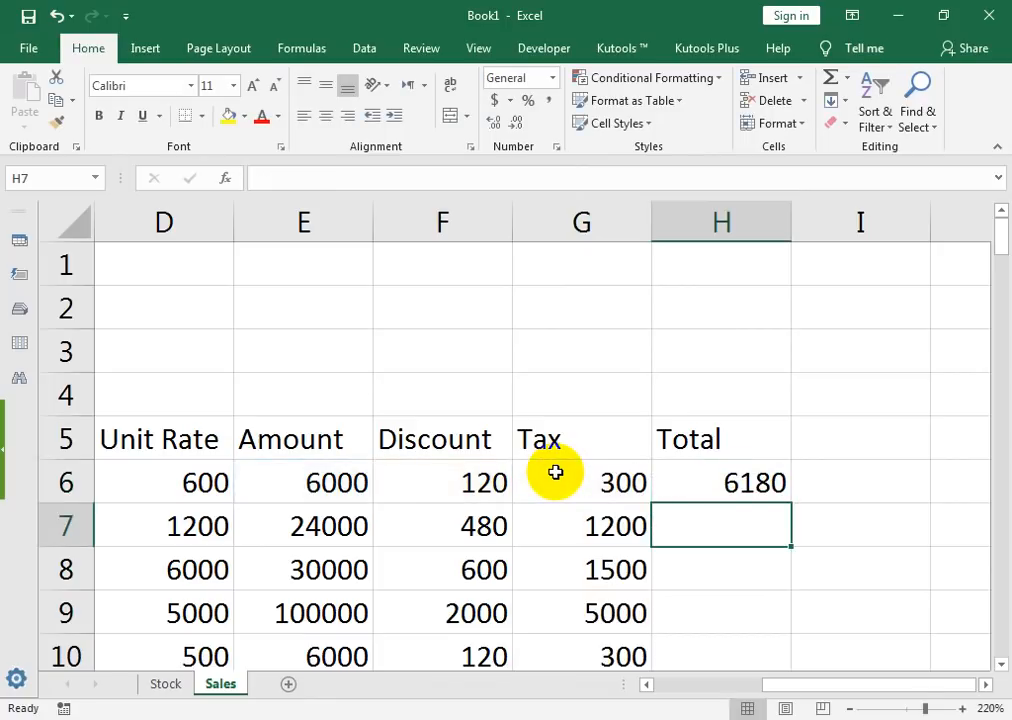
# - Enter =E7-F7+G7 in H7, and fill the formulas of H6:H7 down the Total column
pyautogui.write('=')
pyautogui.click(347, 541)
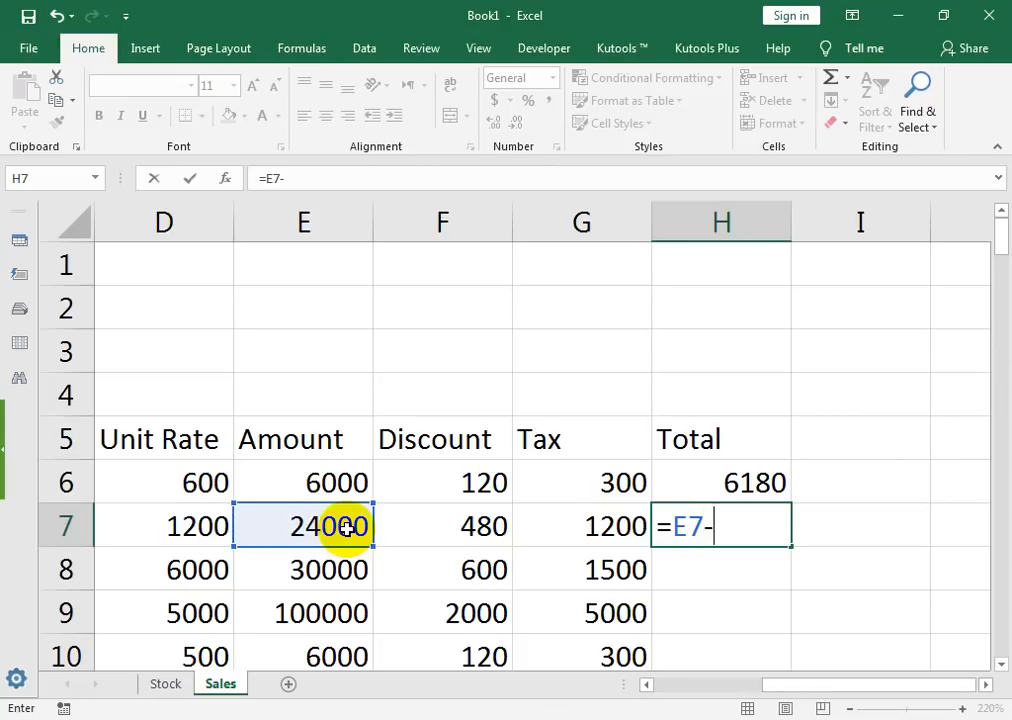
pyautogui.write('-')
pyautogui.click(407, 521)
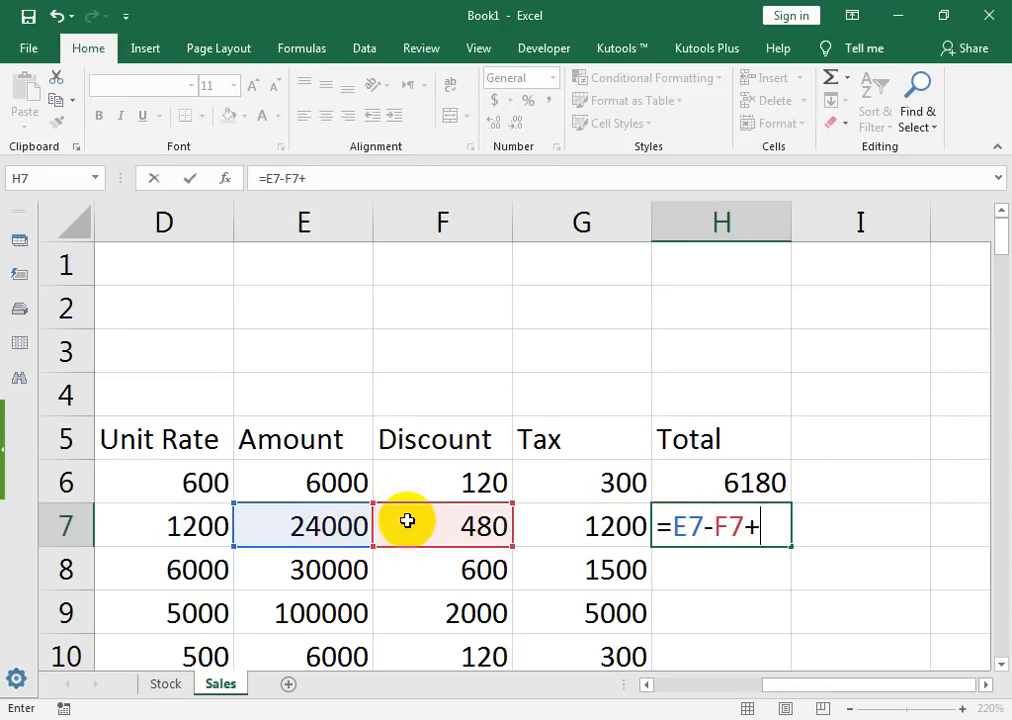
pyautogui.write('+')
pyautogui.click(549, 519)
pyautogui.press('Return')
pyautogui.moveTo(700, 490); pyautogui.dragTo(703, 531)
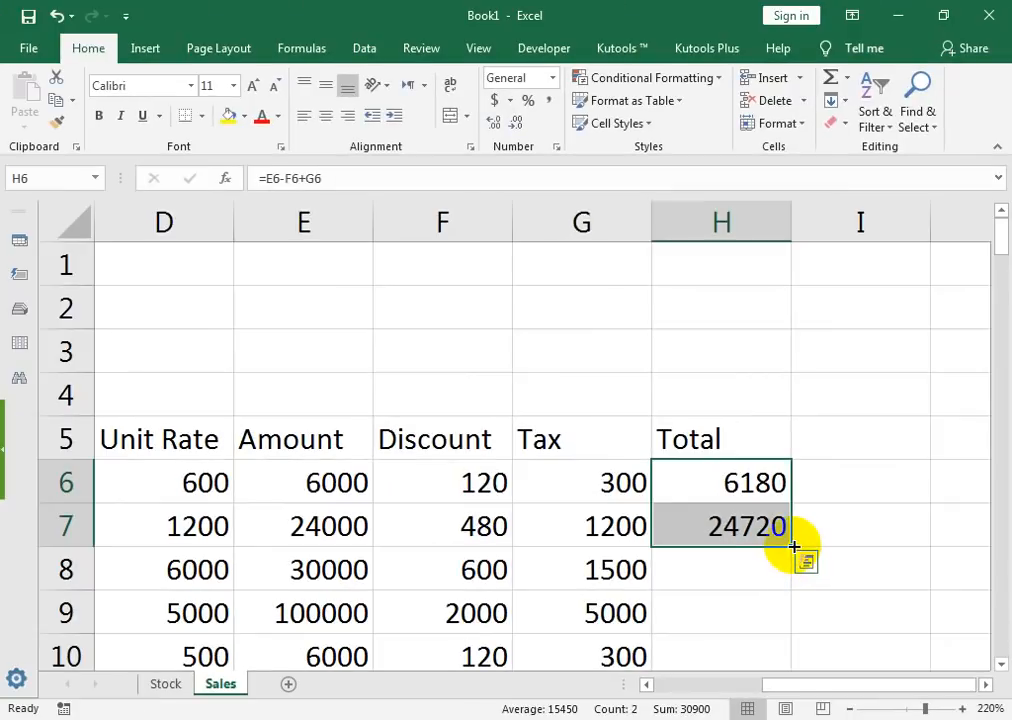
pyautogui.doubleClick(572, 376)
# - Format the header row A5:H5 with a light green fill and centred, bold white text
pyautogui.moveTo(764, 452); pyautogui.dragTo(98, 453)
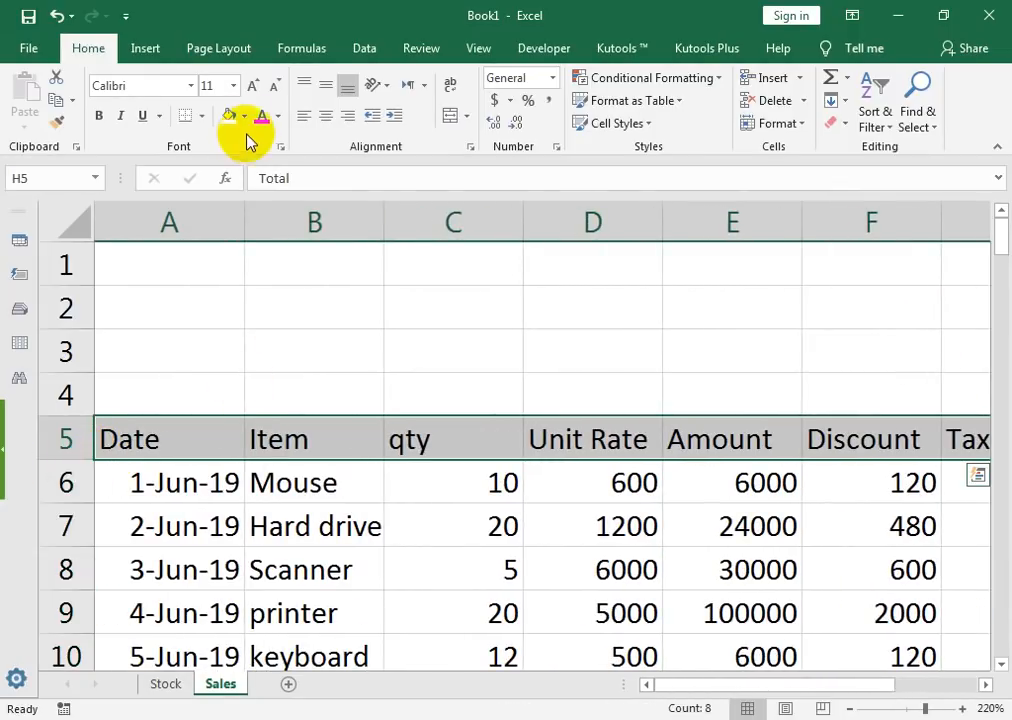
pyautogui.click(244, 118)
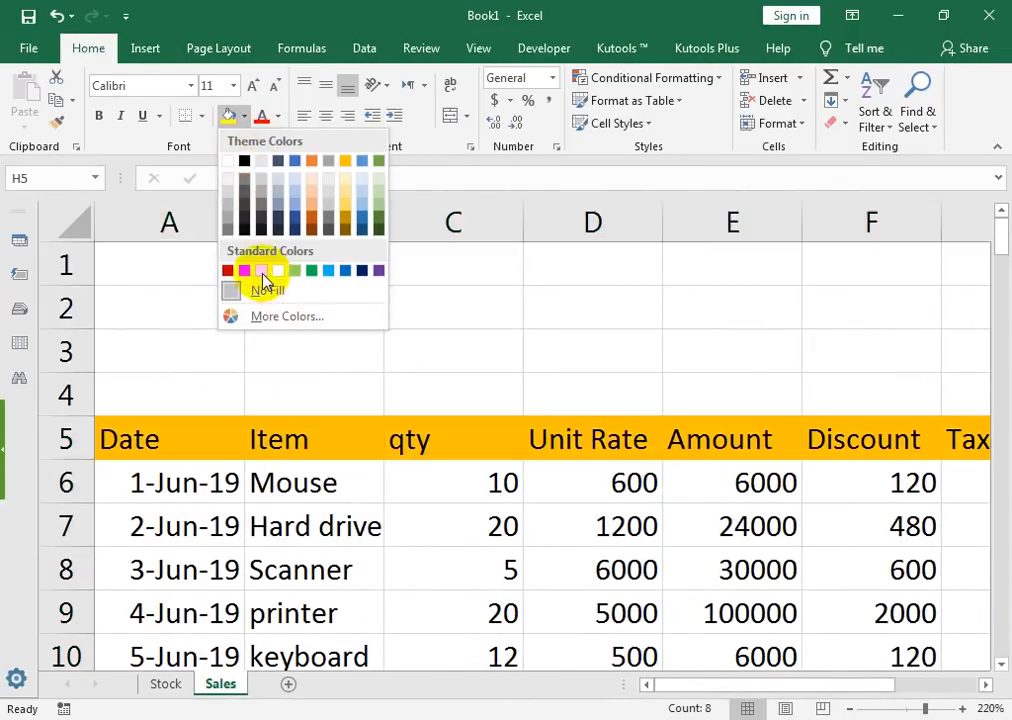
pyautogui.click(298, 271)
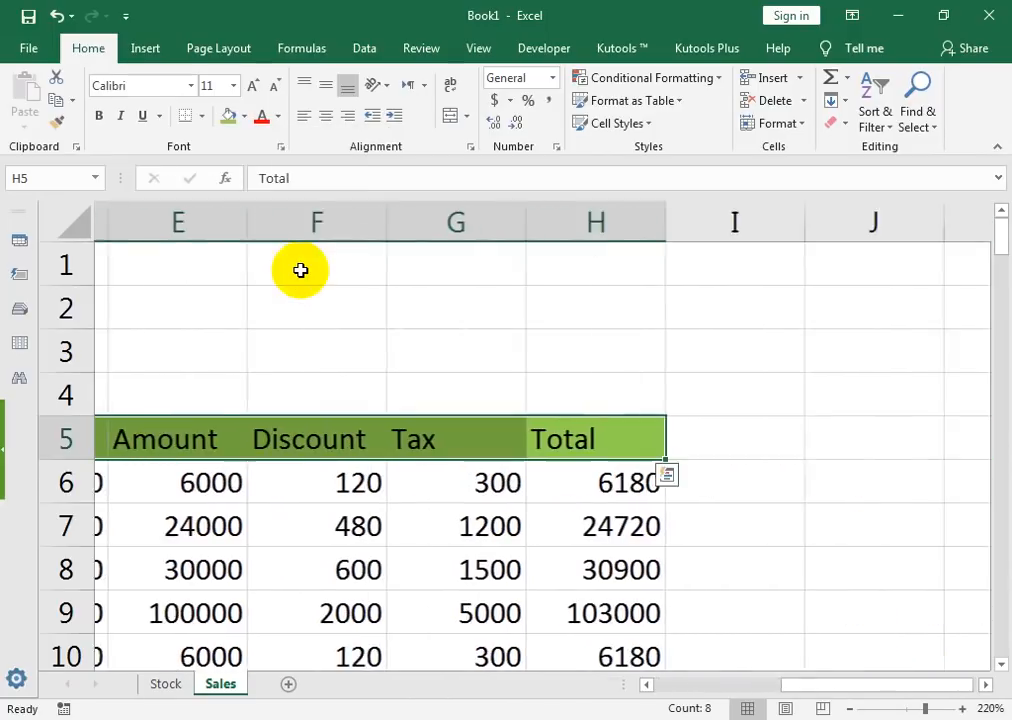
pyautogui.click(285, 122)
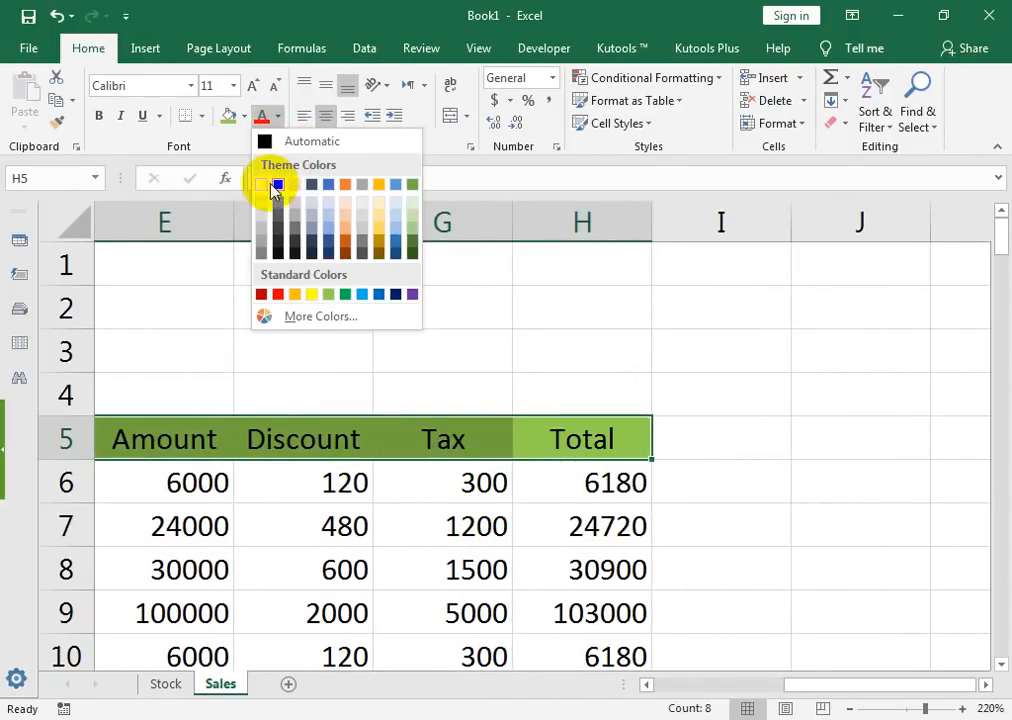
pyautogui.click(276, 189)
pyautogui.click(98, 116)
# - Merge and center A2:H3 above the table and enter the title Stock Sheet with Sales Sheet
pyautogui.moveTo(571, 305); pyautogui.dragTo(77, 352)
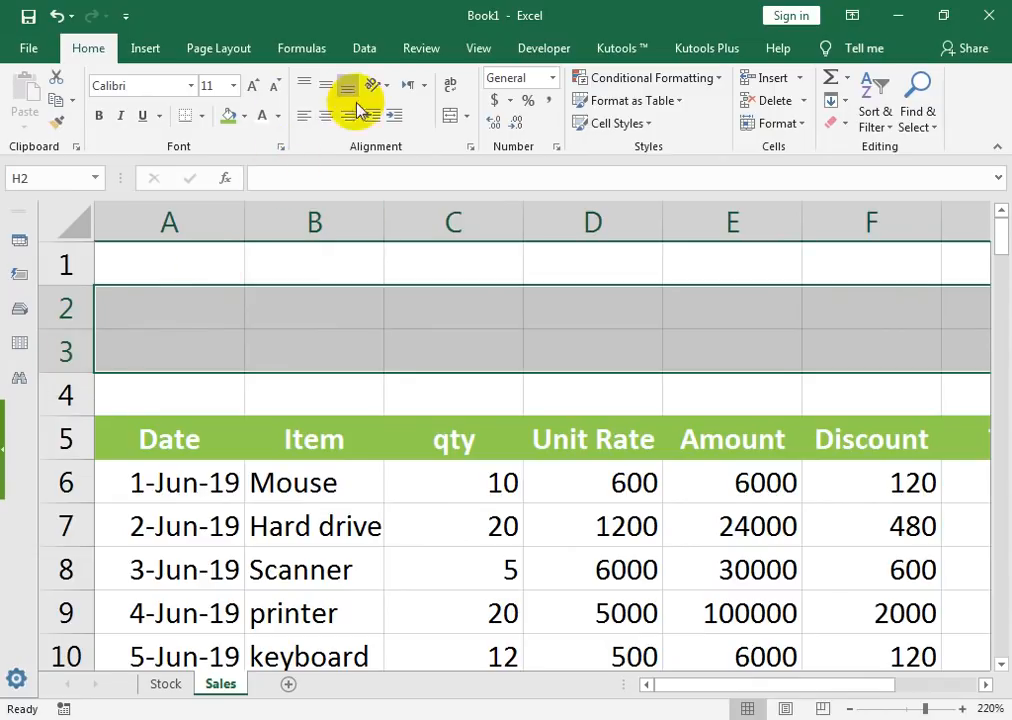
pyautogui.click(450, 116)
pyautogui.write('s')
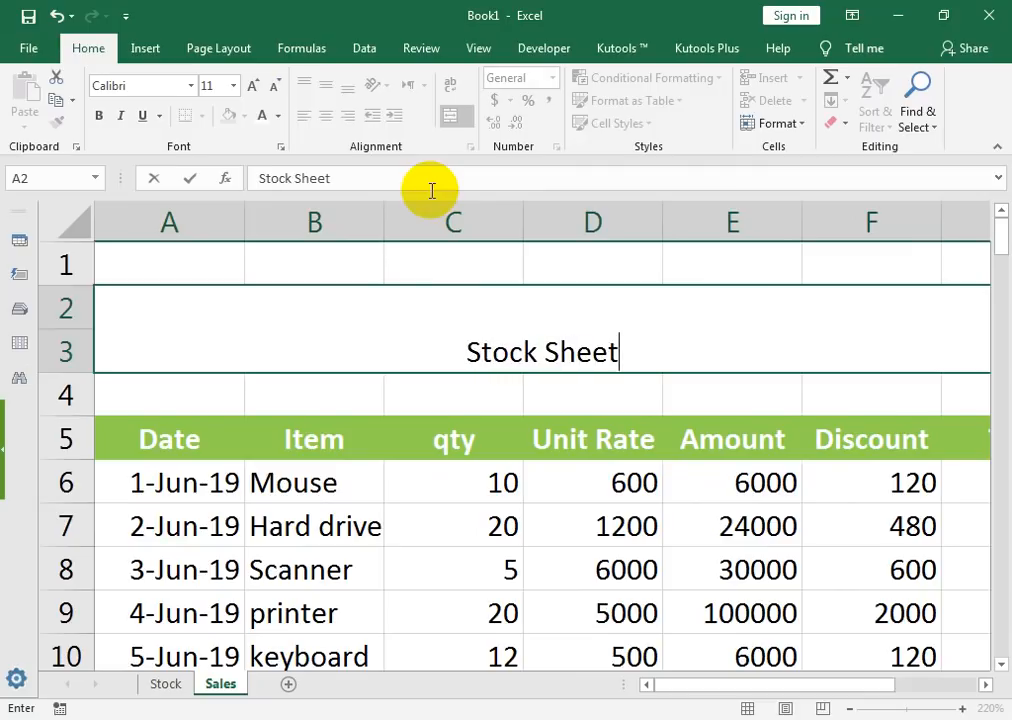
pyautogui.write('with')
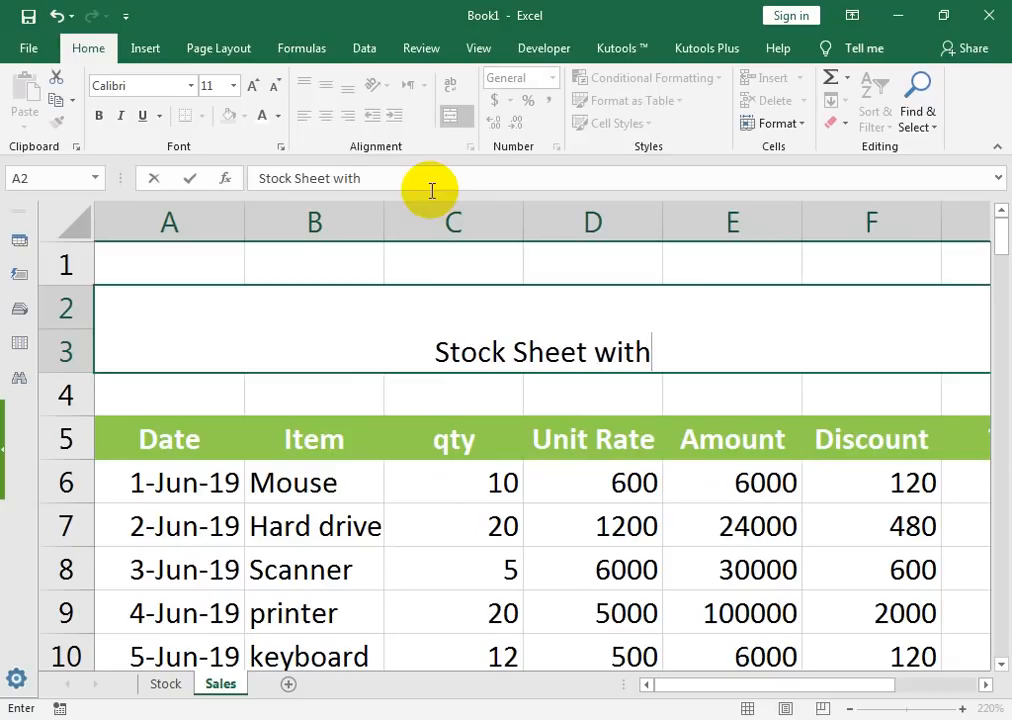
pyautogui.write('Sales')
pyautogui.press('BackSpace')
pyautogui.press('BackSpace')
pyautogui.press('BackSpace')
pyautogui.press('BackSpace')
pyautogui.press('BackSpace')
pyautogui.write('Sales')
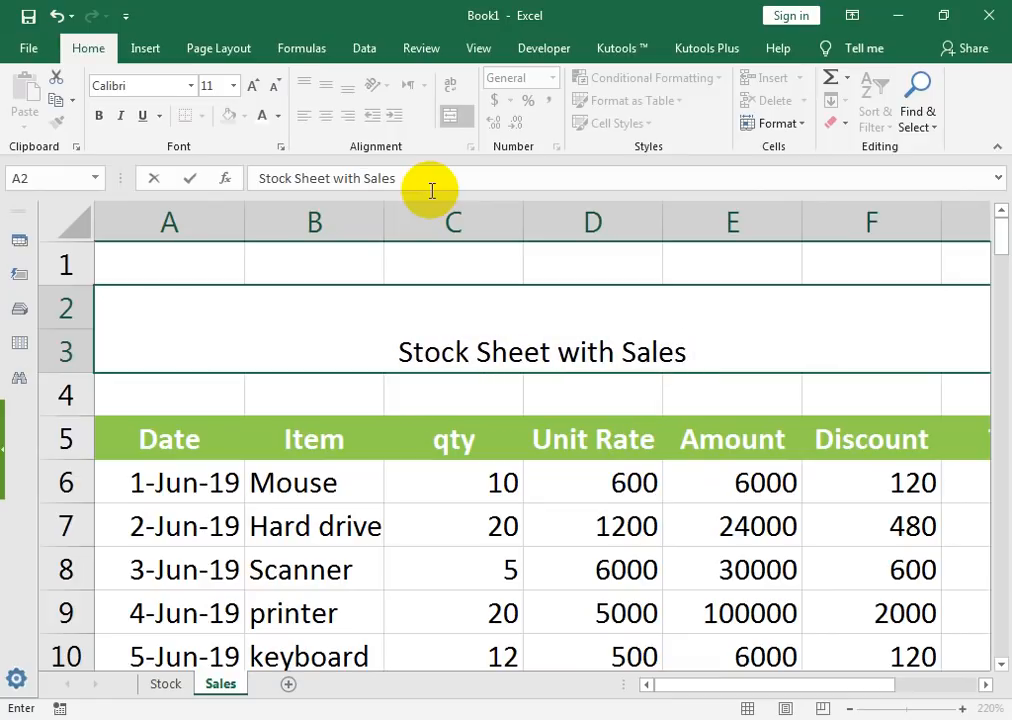
pyautogui.write(' SH')
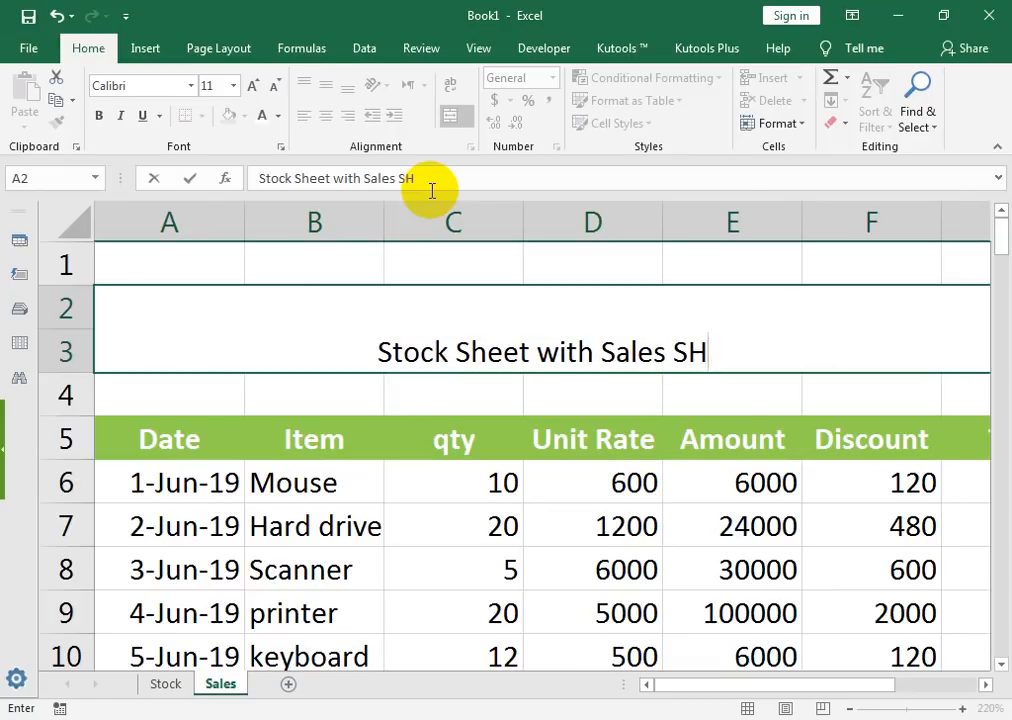
pyautogui.press('BackSpace')
pyautogui.write('g')
pyautogui.press('BackSpace')
pyautogui.write('h')
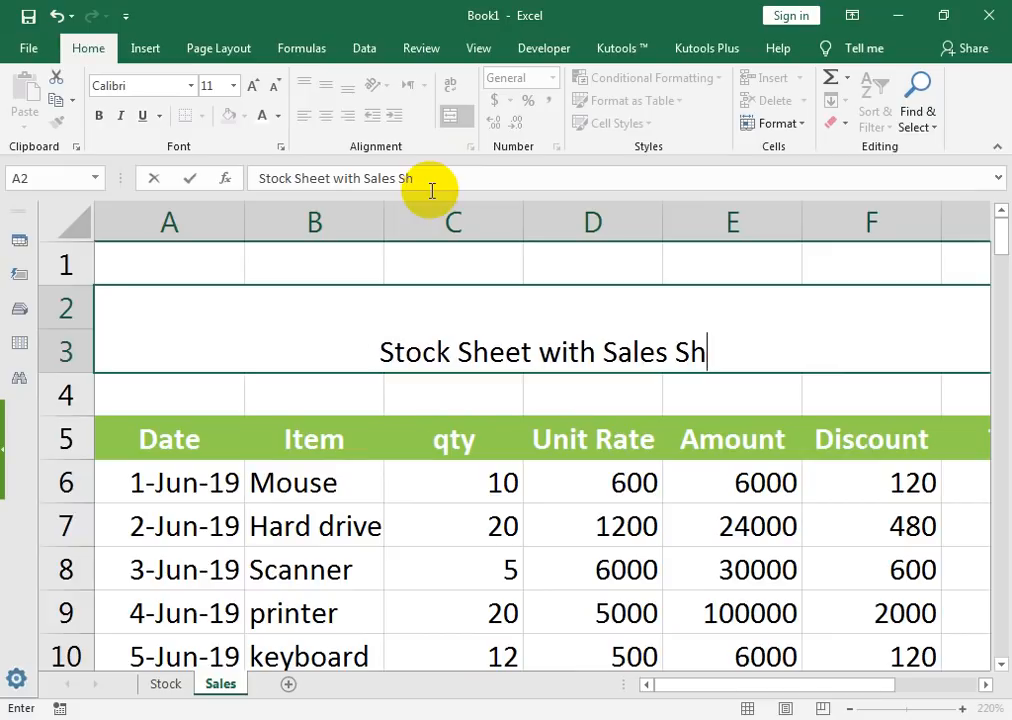
pyautogui.write('eet')
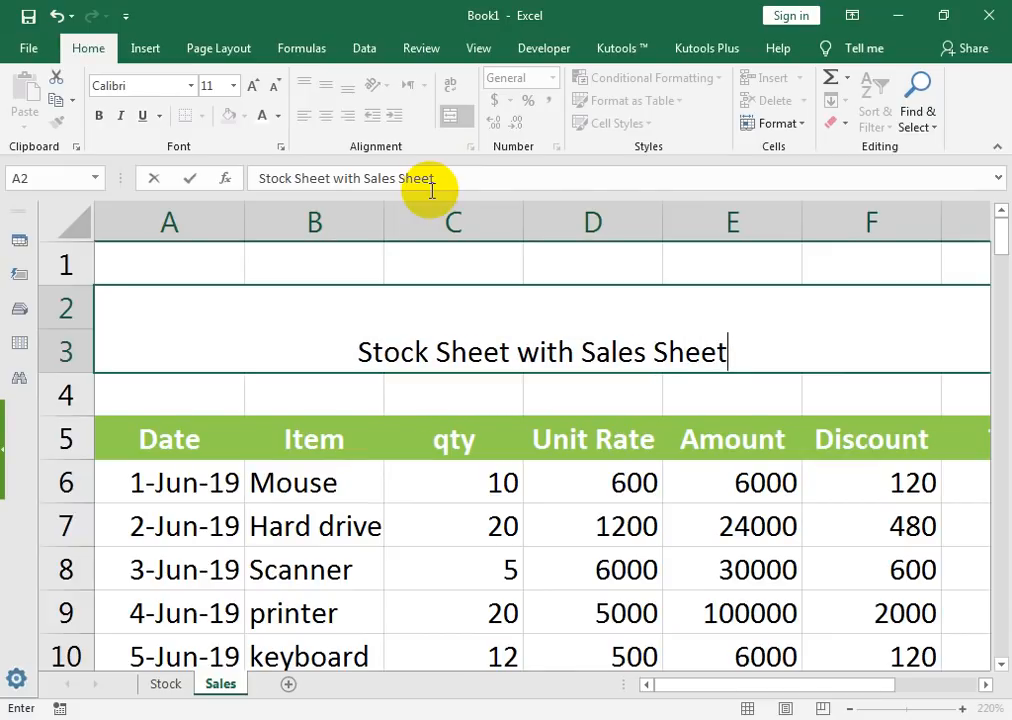
# - Replace the word with by Connect so the title reads Stock Sheet Connect Sales Sheet
pyautogui.doubleClick(568, 352)
pyautogui.write('Connect')
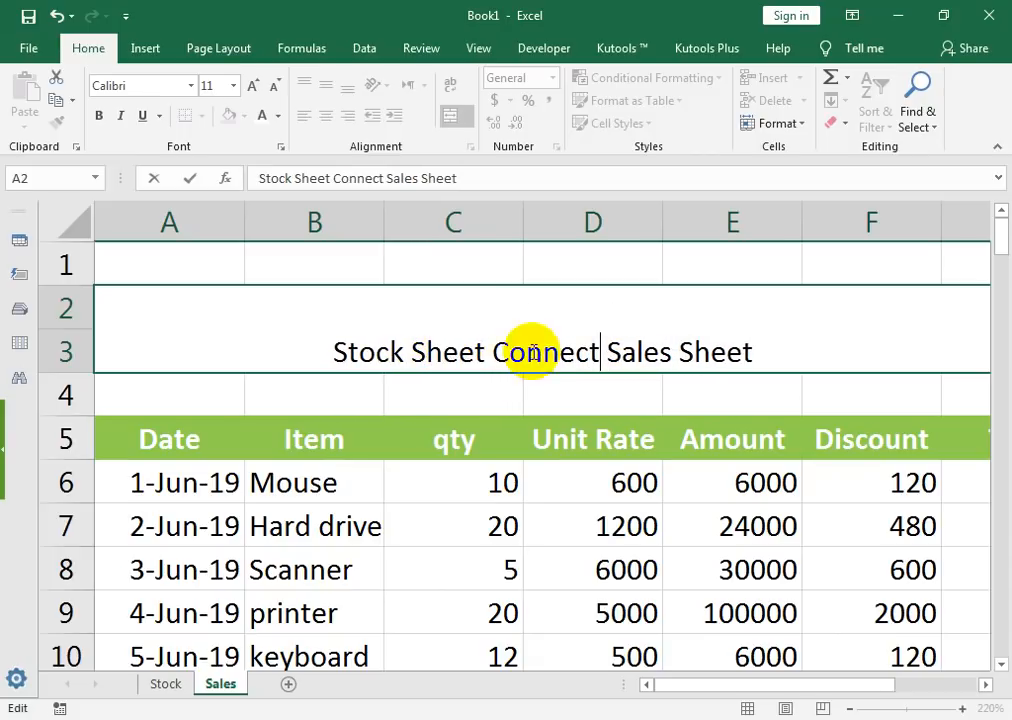
pyautogui.click(469, 401)
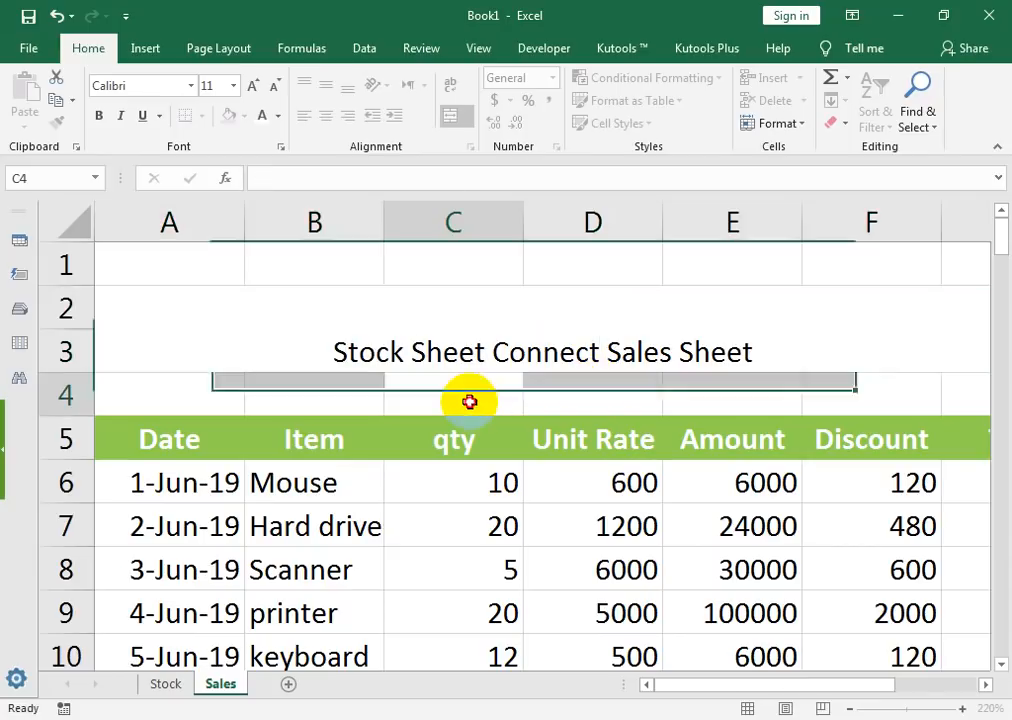
# - Center the merged title in A2 vertically and enlarge its font size to 18
pyautogui.click(468, 340)
pyautogui.click(276, 88)
pyautogui.click(255, 86)
pyautogui.click(255, 86)
pyautogui.click(256, 87)
pyautogui.click(256, 87)
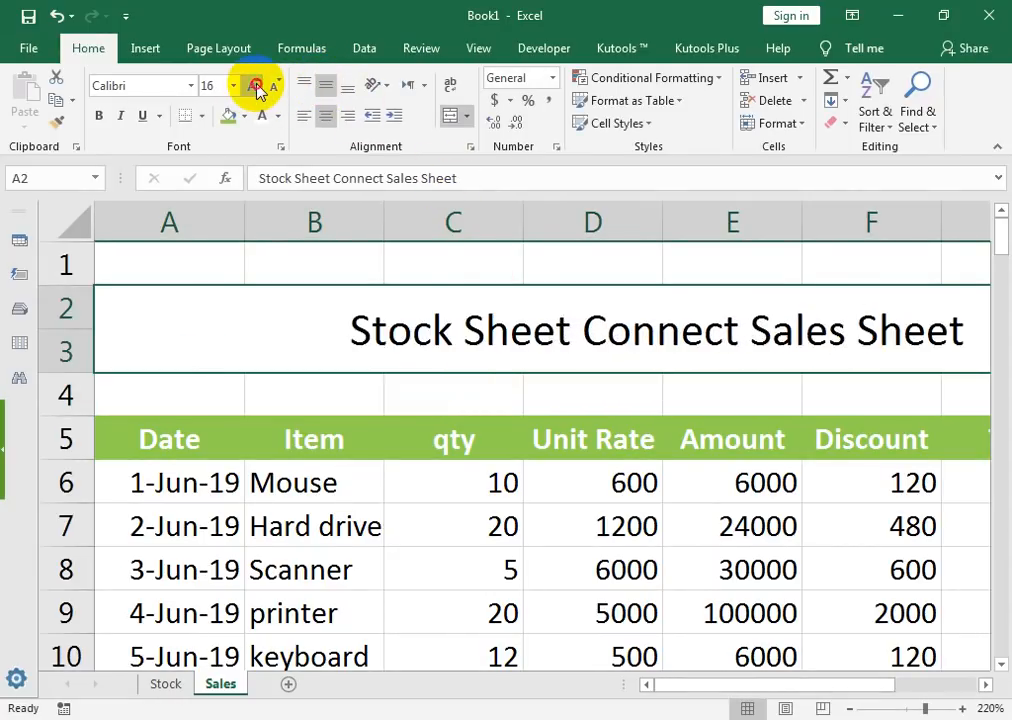
pyautogui.click(256, 87)
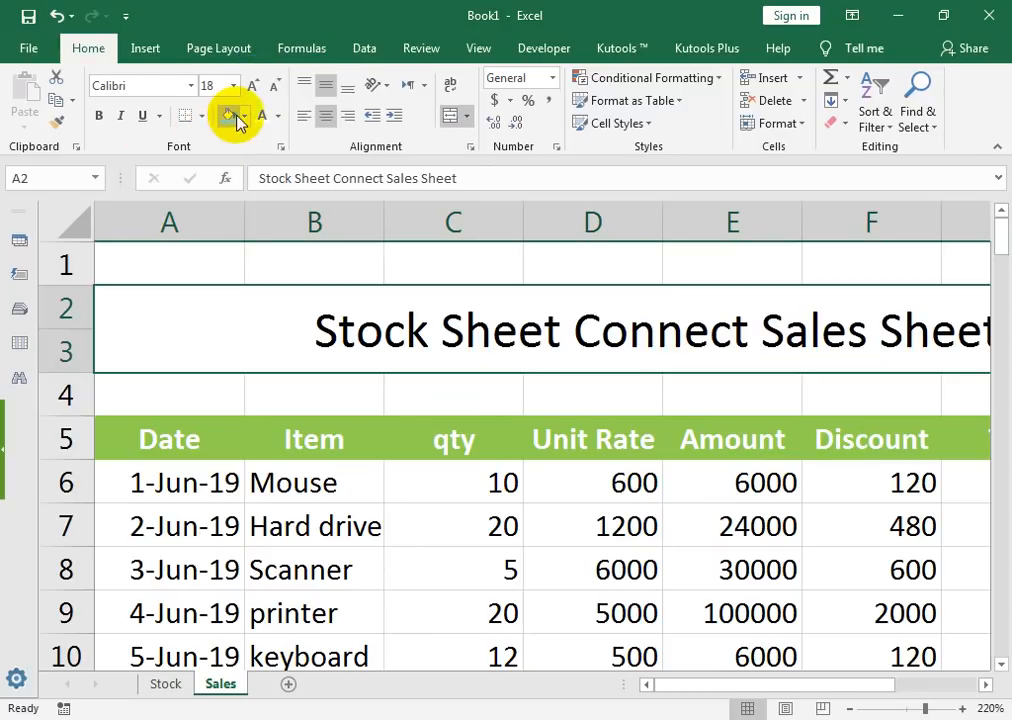
# - Make the merged title bold with a yellow fill and reduce the height of empty row 4
pyautogui.click(241, 116)
pyautogui.click(273, 268)
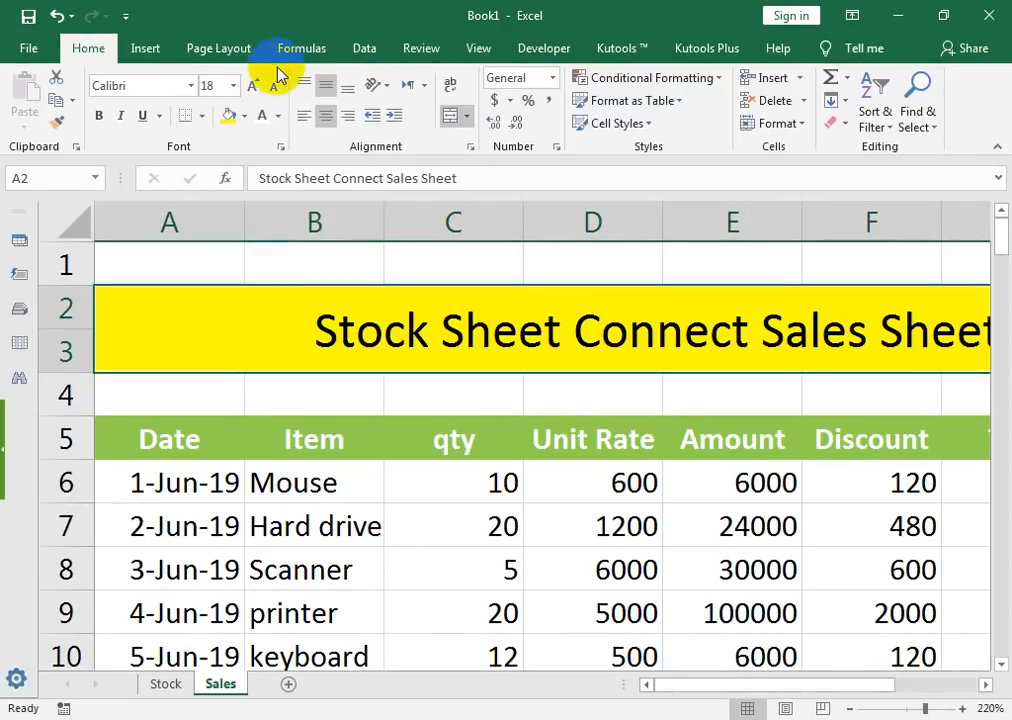
pyautogui.moveTo(65, 416); pyautogui.dragTo(67, 407)
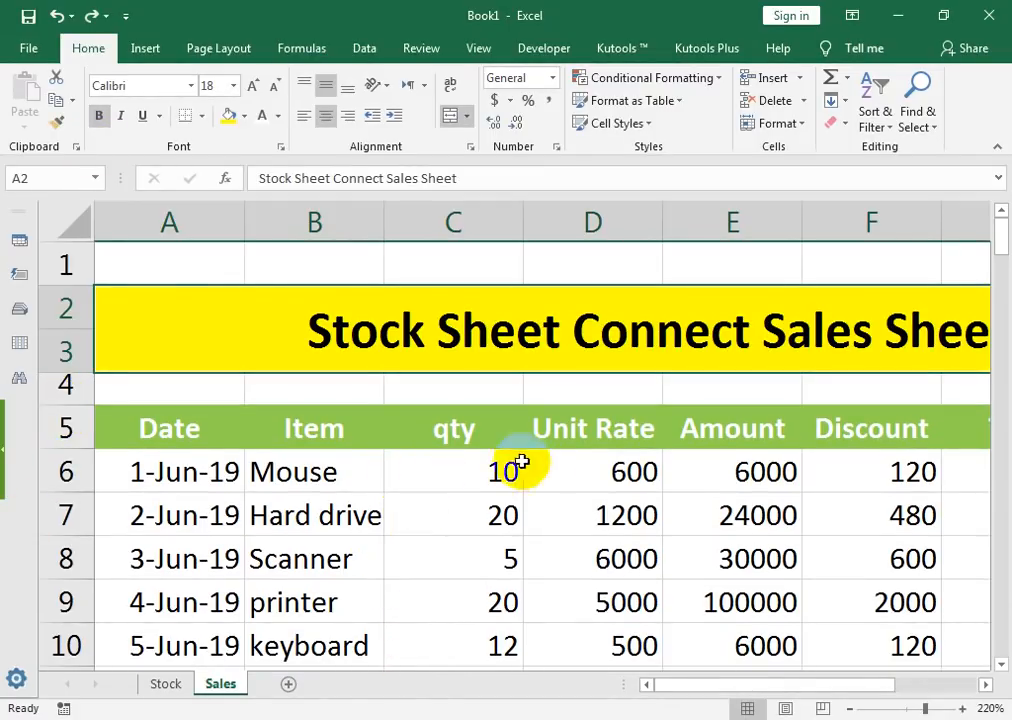
# - Apply all borders to the table range A5:H12
pyautogui.moveTo(145, 425); pyautogui.dragTo(738, 652)
pyautogui.click(203, 117)
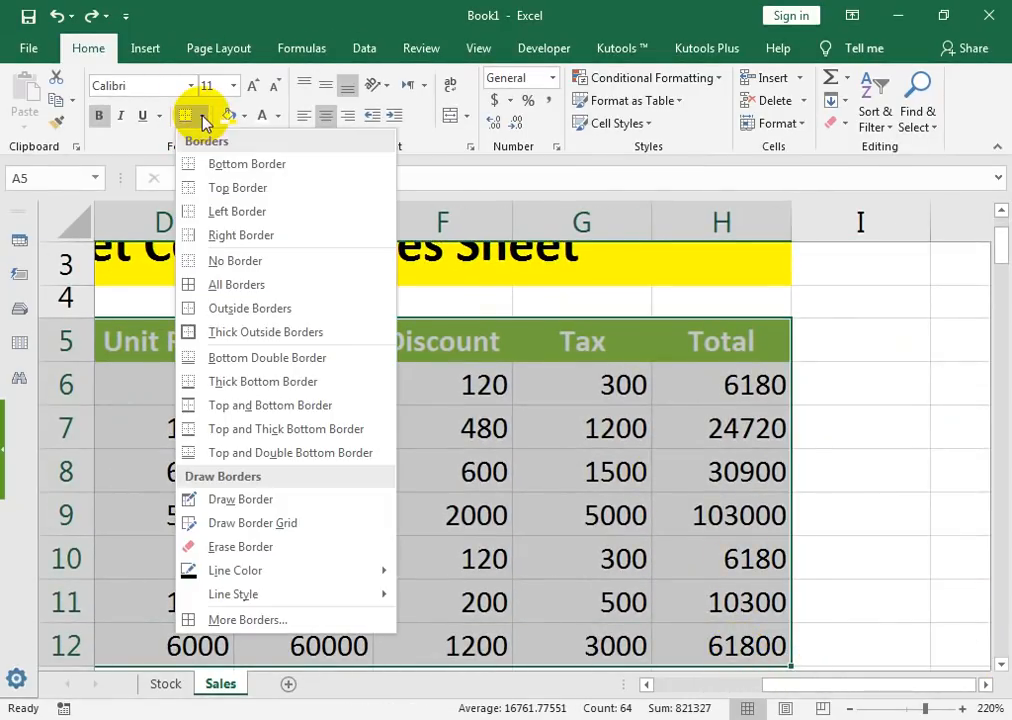
pyautogui.click(200, 284)
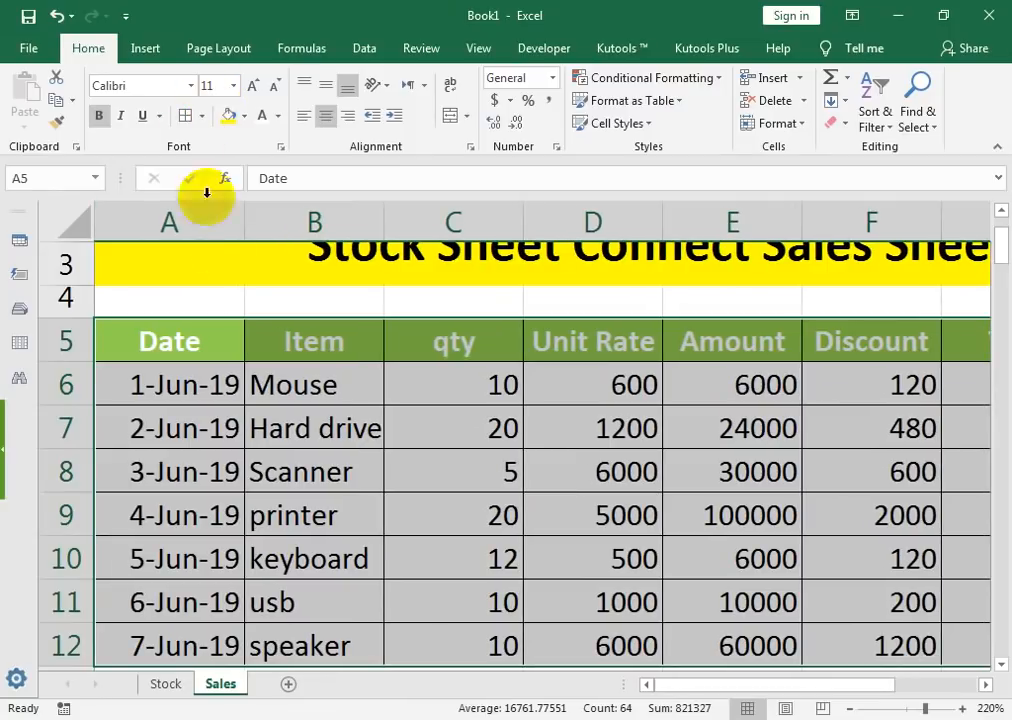
# - Extend the all-borders grid further down the table over A10:H14
pyautogui.click(219, 262)
pyautogui.moveTo(184, 280); pyautogui.dragTo(807, 640)
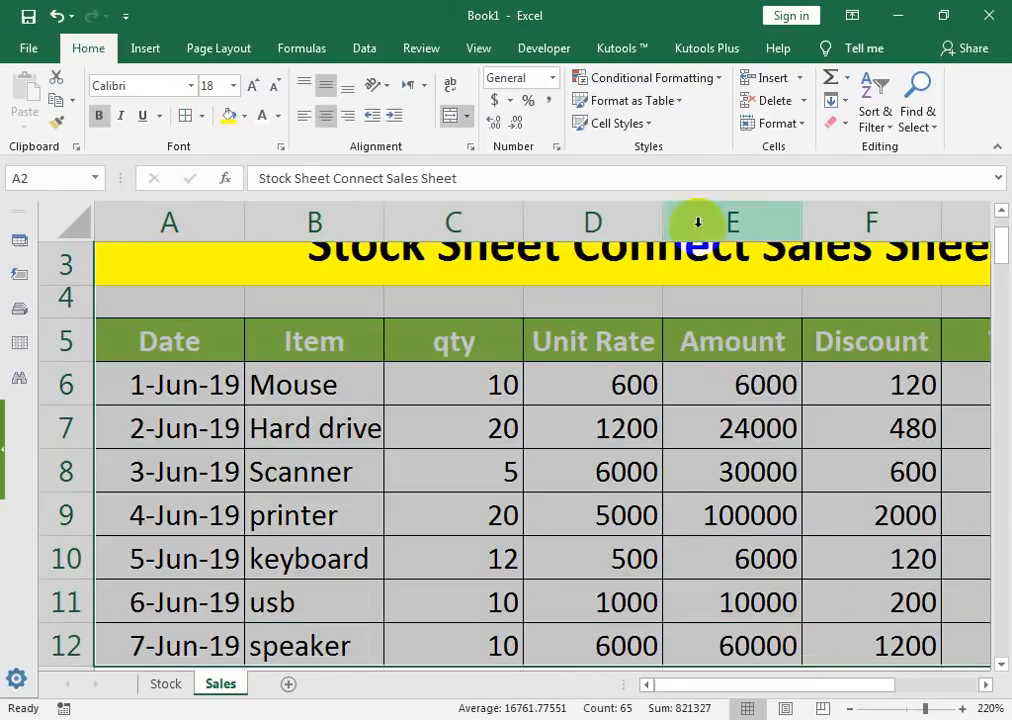
pyautogui.click(478, 48)
pyautogui.click(495, 110)
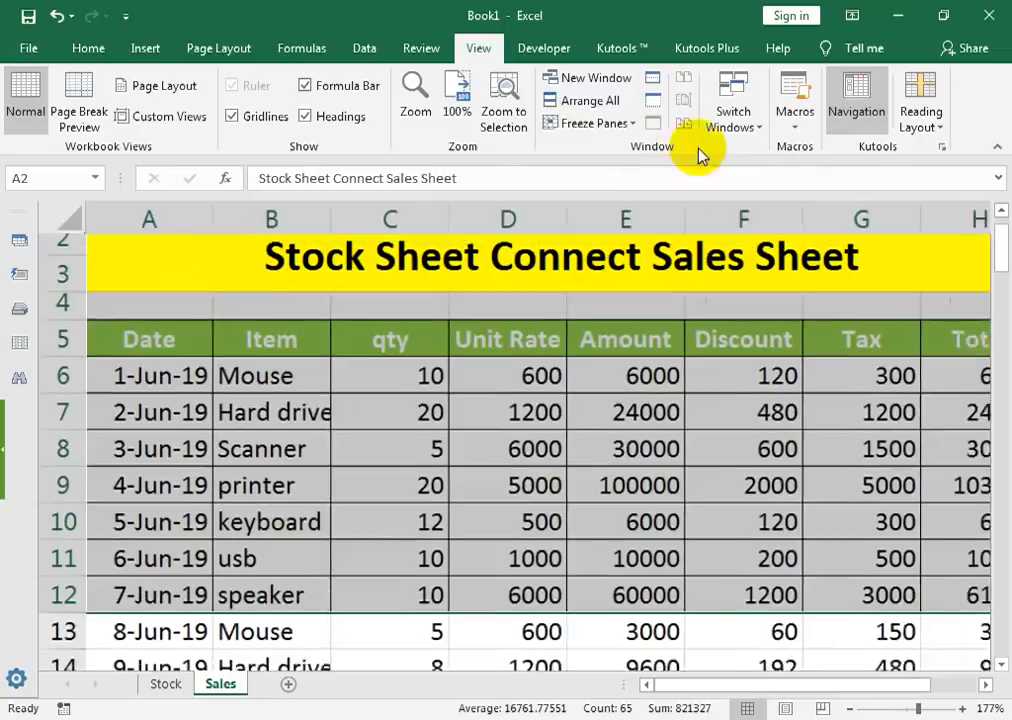
pyautogui.click(645, 480)
pyautogui.moveTo(195, 516); pyautogui.dragTo(920, 650)
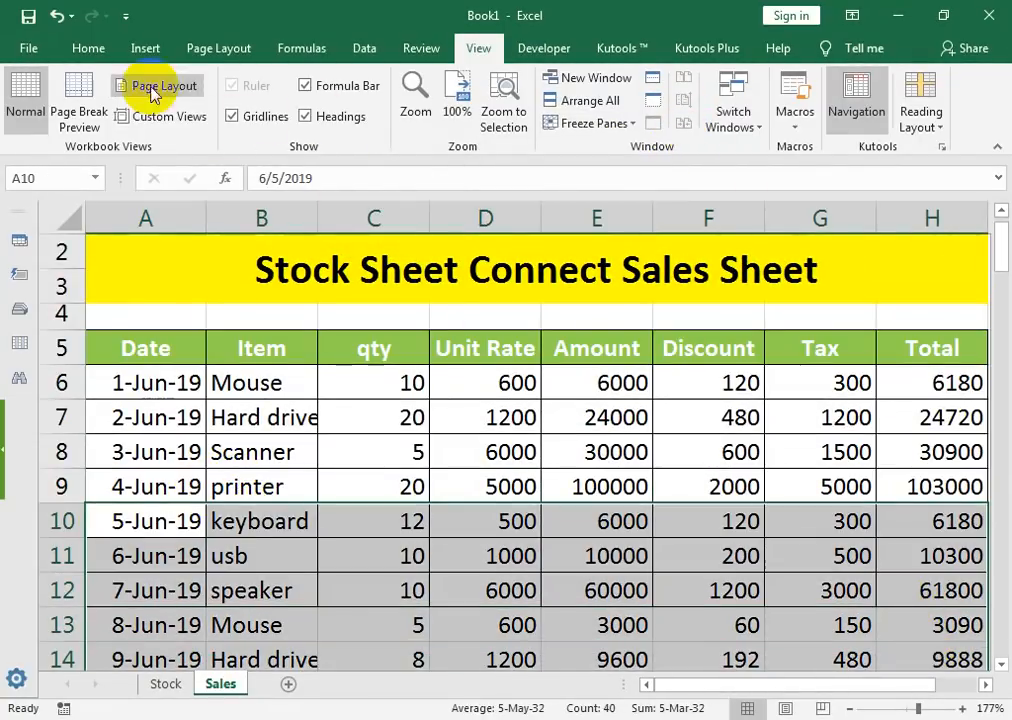
pyautogui.click(88, 46)
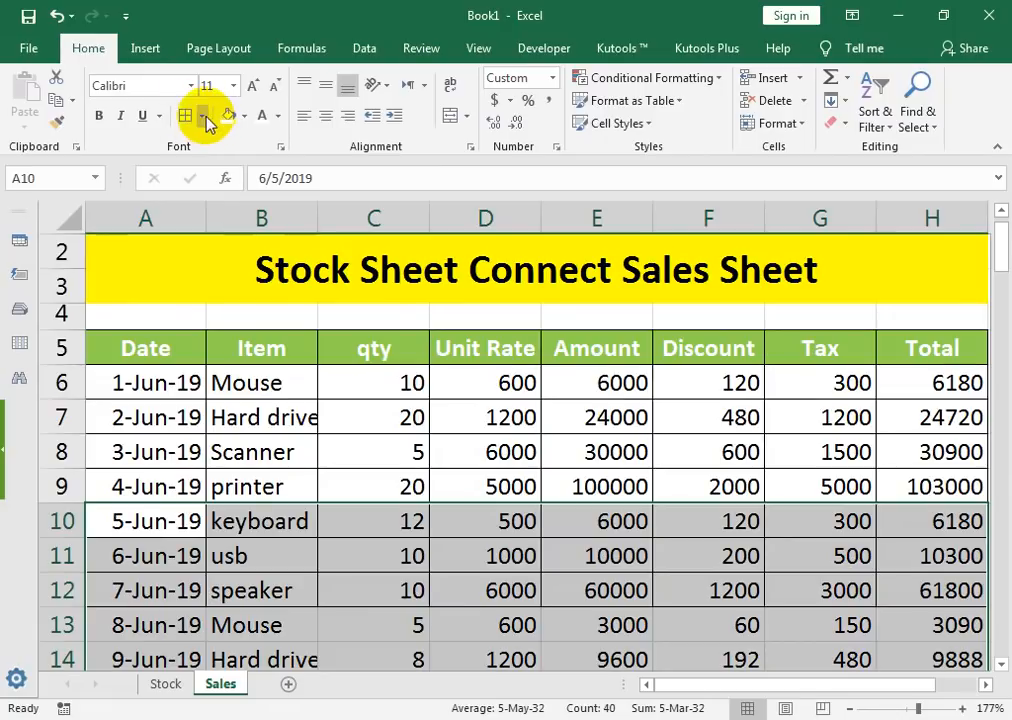
pyautogui.click(204, 116)
pyautogui.click(221, 287)
pyautogui.click(664, 478)
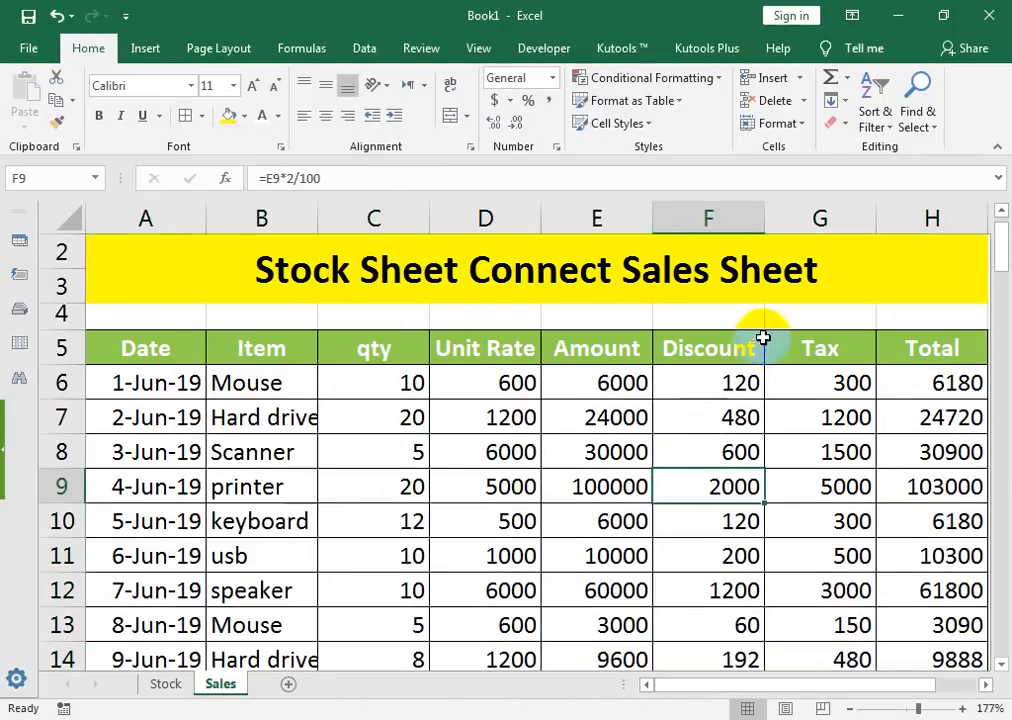
# - Add thick outside borders around the merged title in A2 and enlarge its font size to 24
pyautogui.moveTo(763, 338); pyautogui.dragTo(910, 350)
pyautogui.click(910, 350)
pyautogui.click(551, 287)
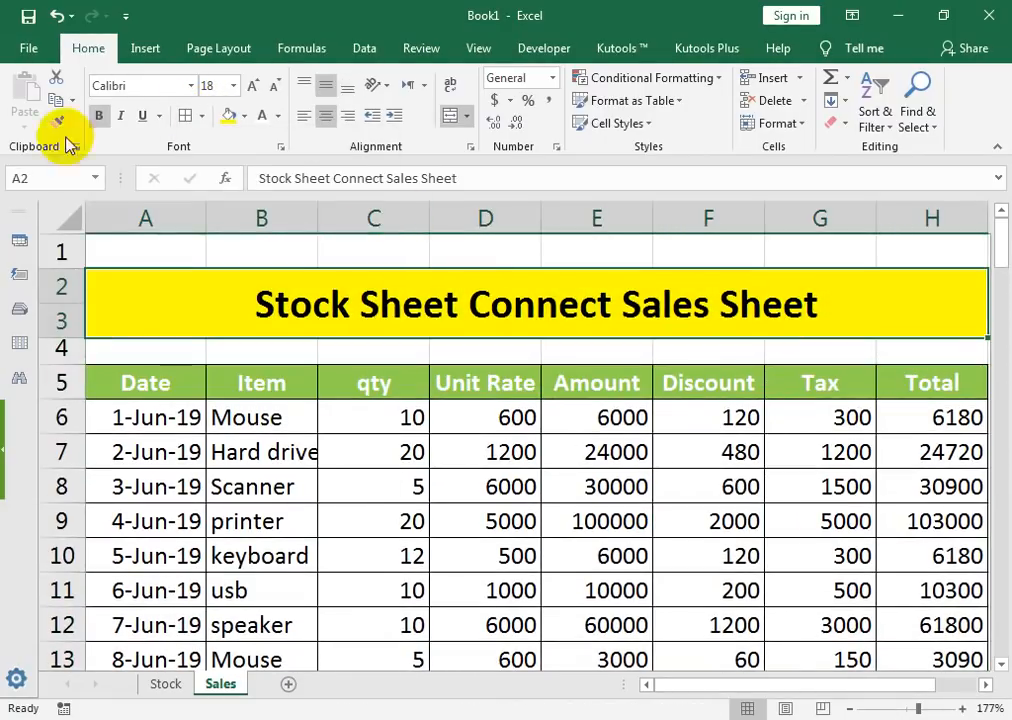
pyautogui.click(201, 116)
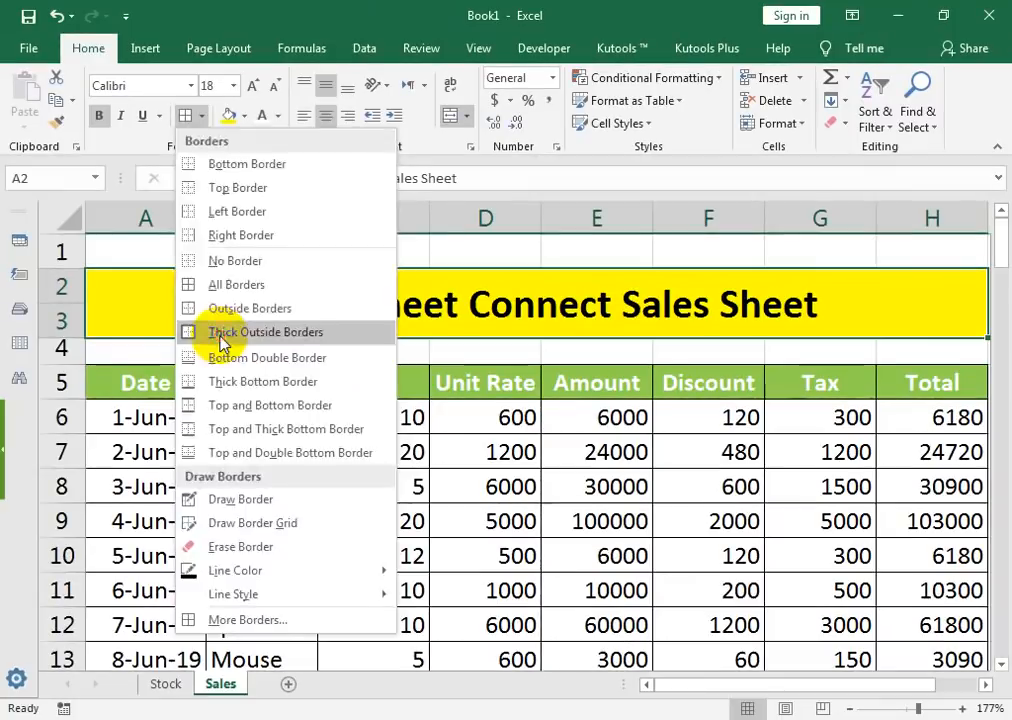
pyautogui.click(221, 335)
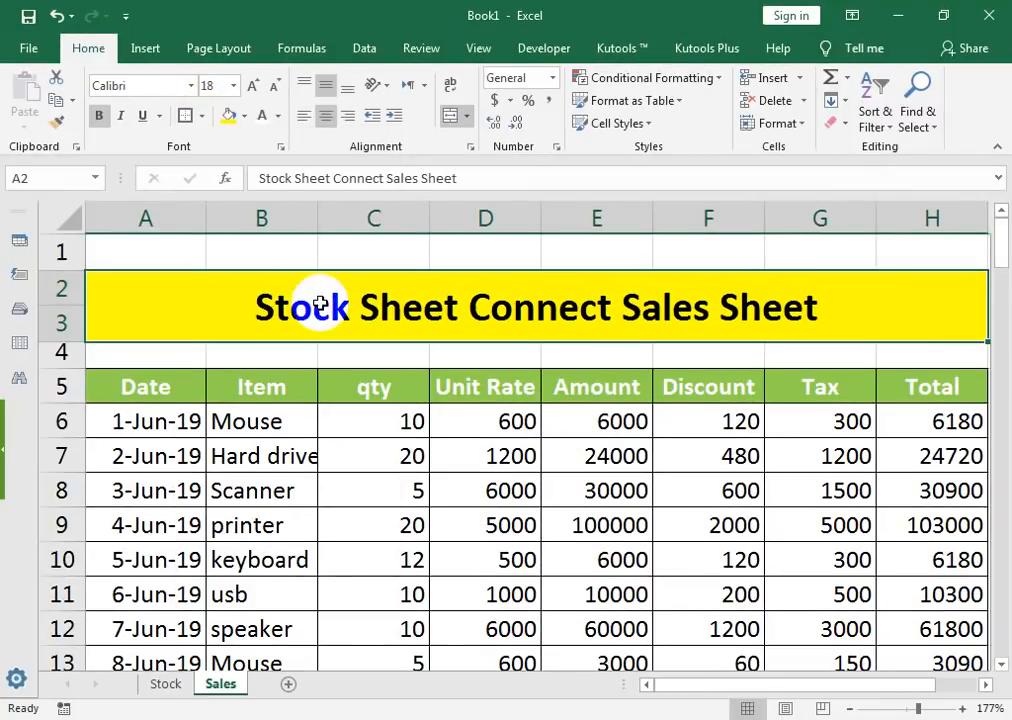
pyautogui.click(250, 88)
pyautogui.click(250, 88)
pyautogui.click(250, 88)
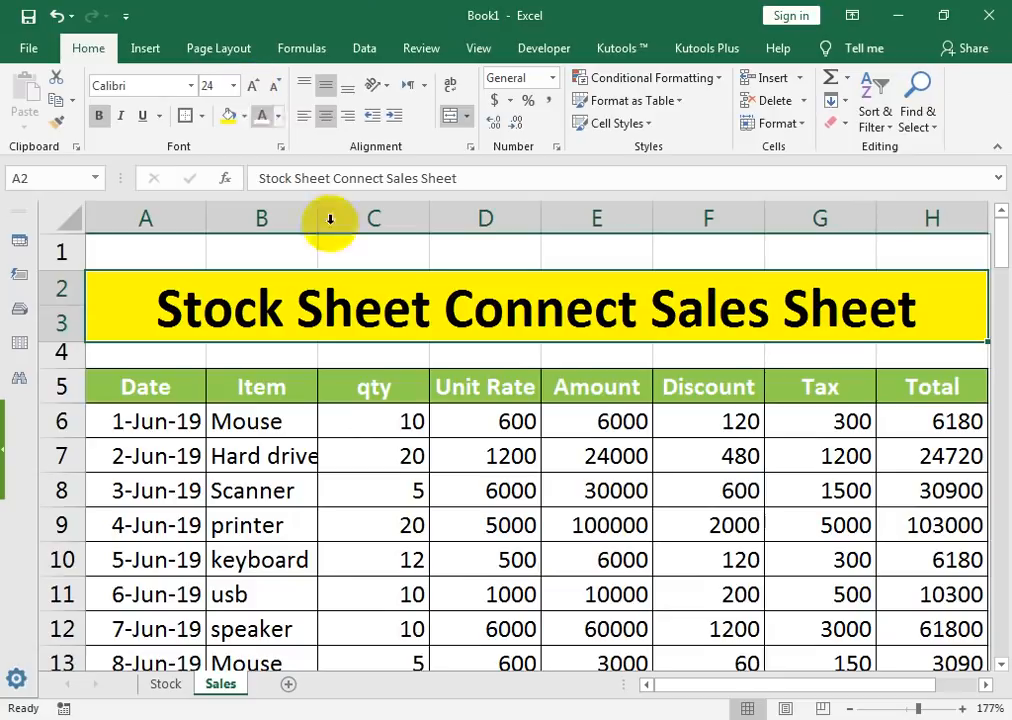
# - Center the contents of A5:H13 both horizontally and vertically
pyautogui.moveTo(194, 384); pyautogui.dragTo(893, 652)
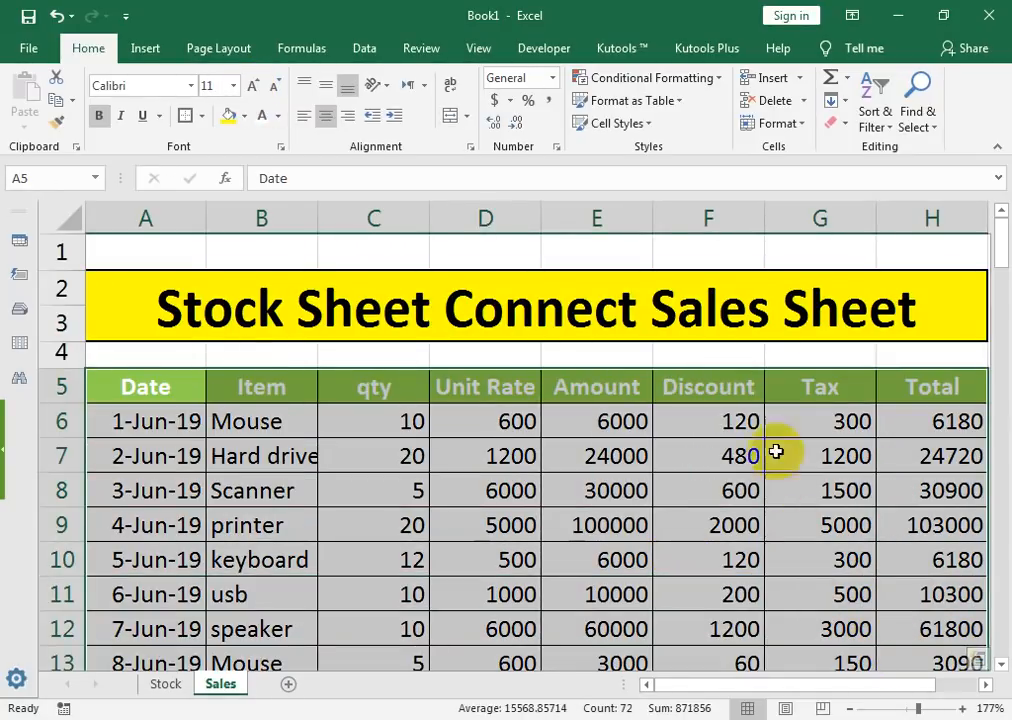
pyautogui.click(330, 122)
pyautogui.click(330, 122)
pyautogui.click(700, 657)
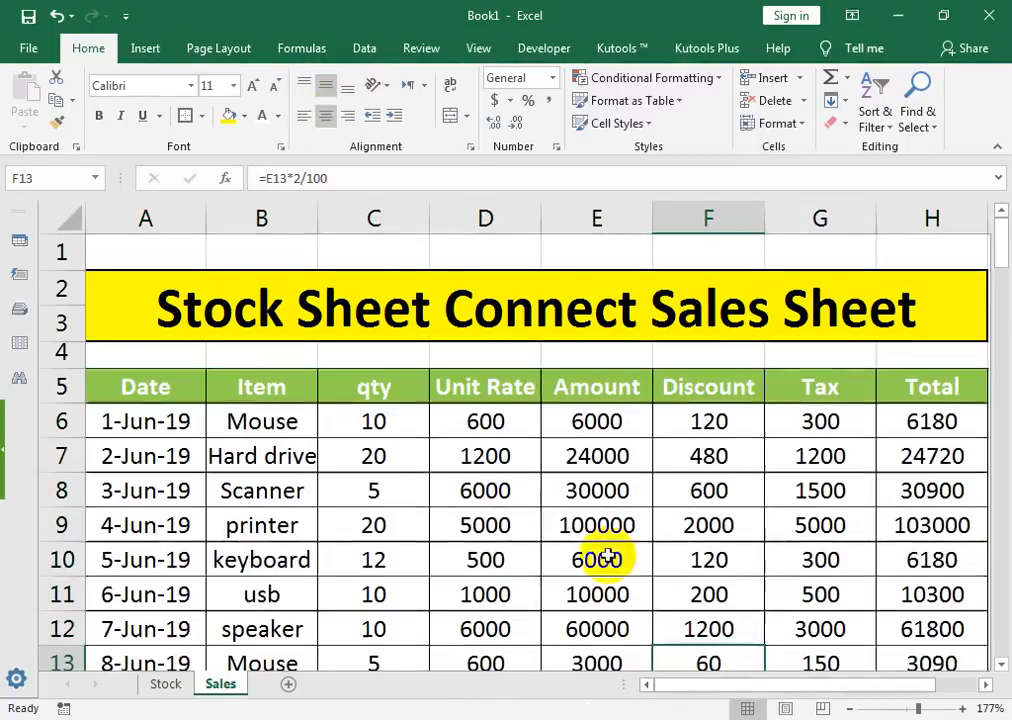
# - Try italic text on the header row A5:H5 and turn it off again
pyautogui.moveTo(142, 379); pyautogui.dragTo(888, 380)
pyautogui.click(119, 117)
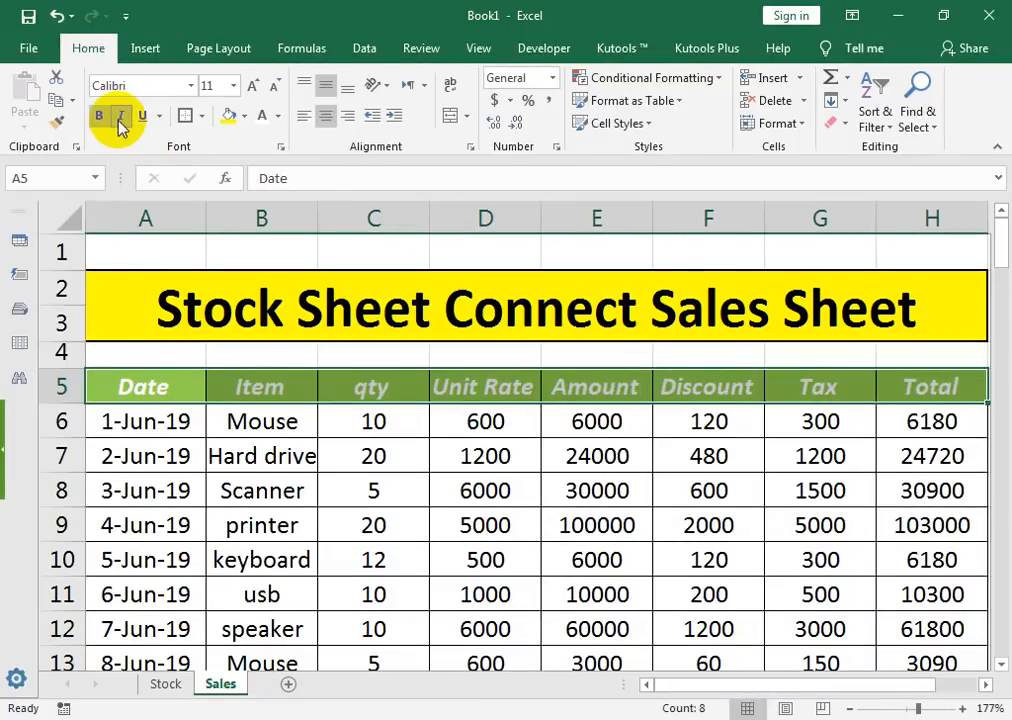
pyautogui.click(119, 117)
pyautogui.click(262, 456)
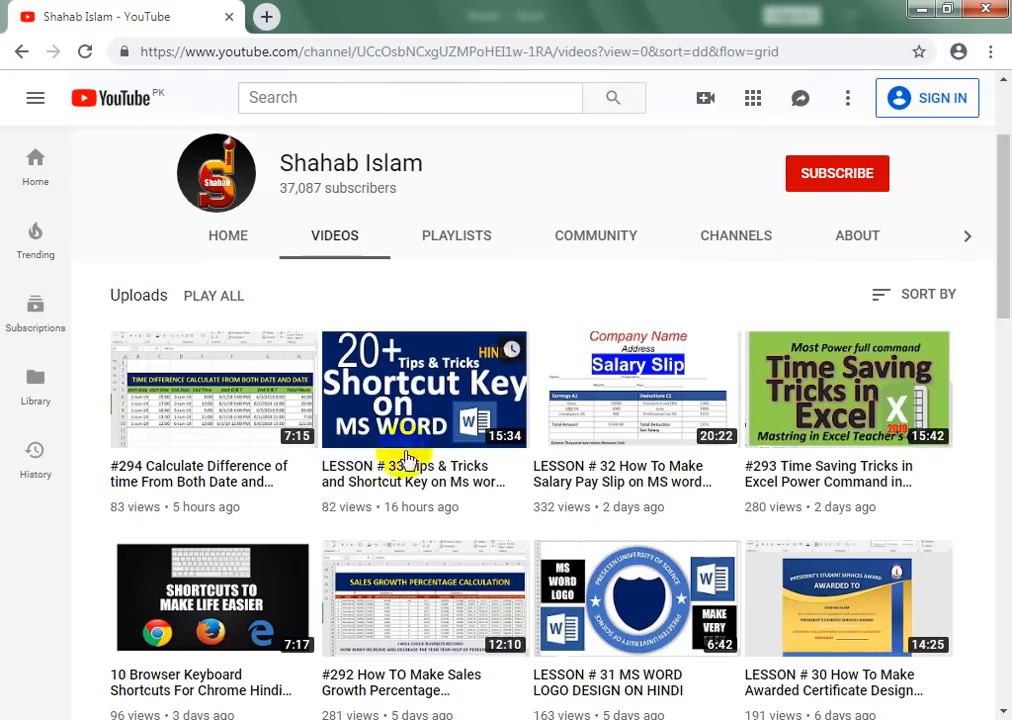
# - On the YouTube channel page, look through the created playlists and return to the uploaded videos
pyautogui.scroll(1, 985, 233)
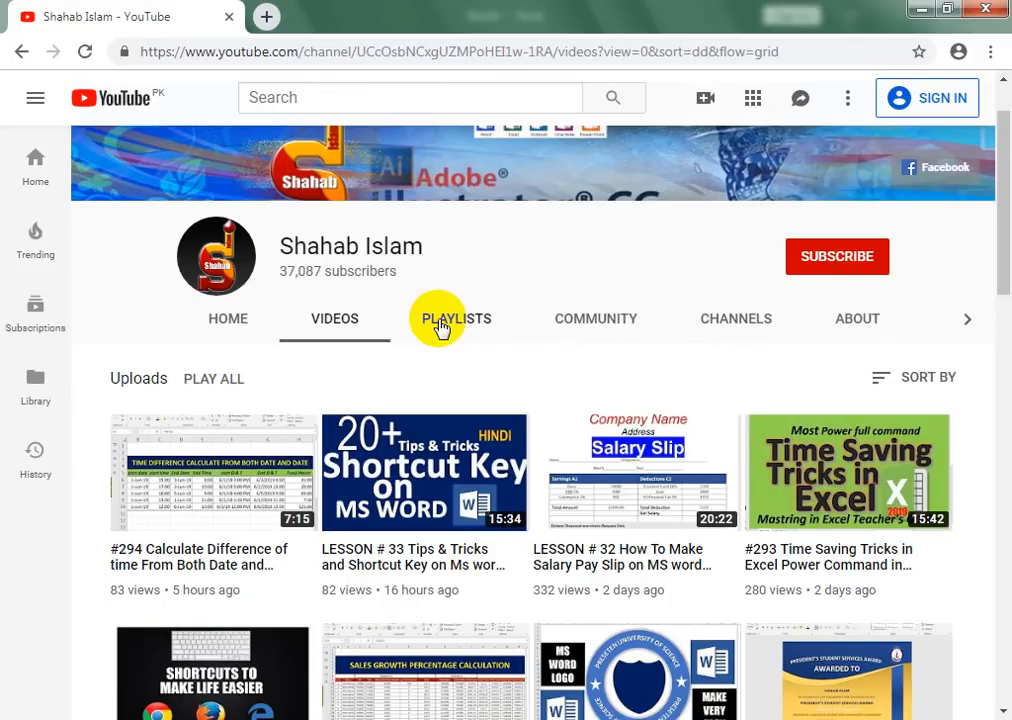
pyautogui.click(441, 328)
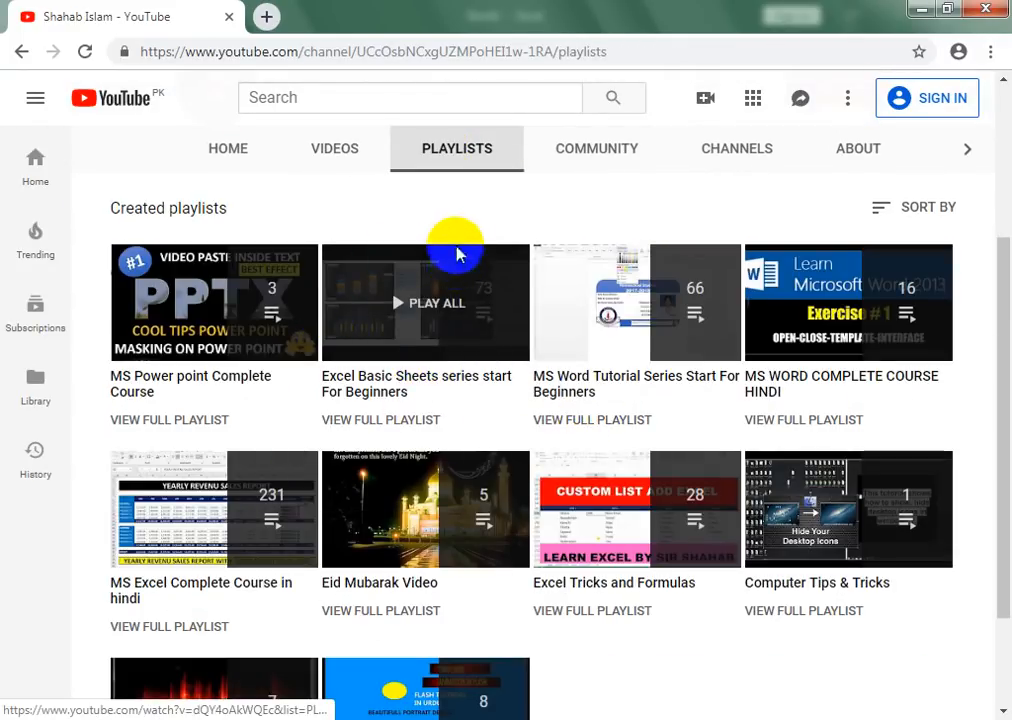
pyautogui.click(347, 170)
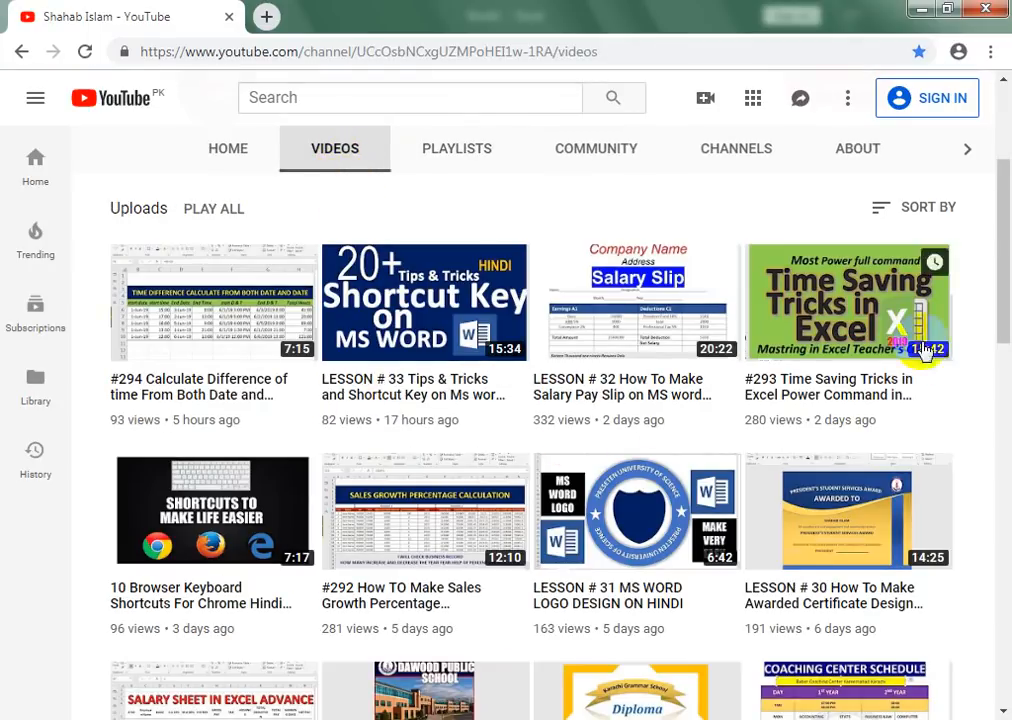
pyautogui.moveTo(1001, 266); pyautogui.dragTo(987, 233)
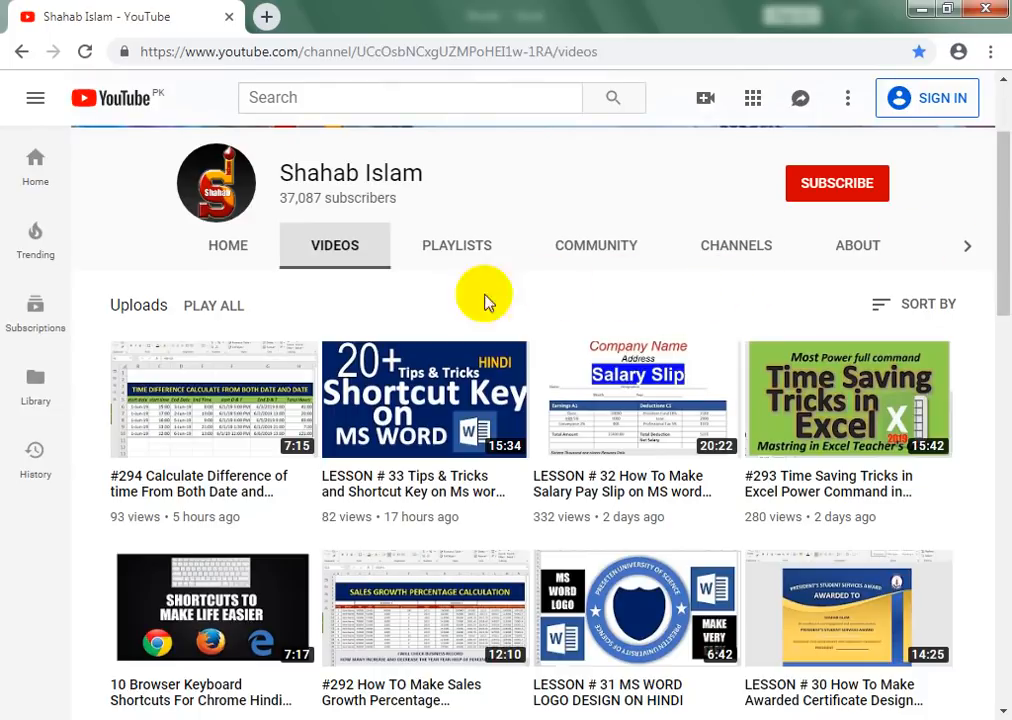